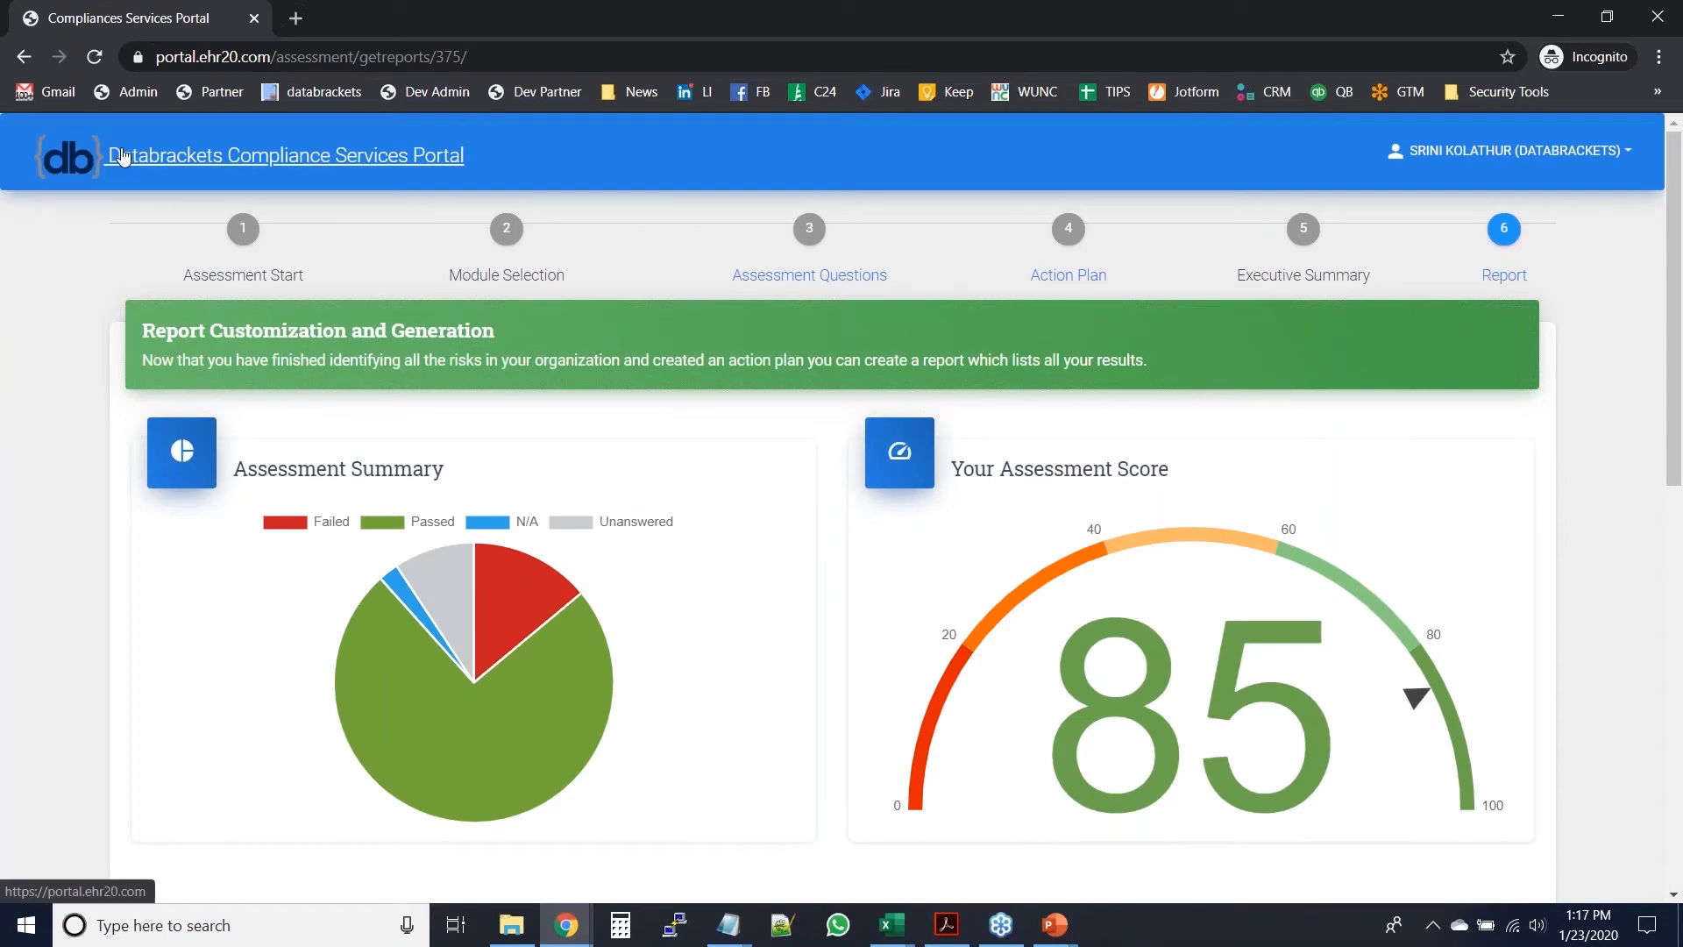
- From the portal home, open the Demo2 Security Risk Assessment at its Assessment Start stage
{"action": "left_click", "coordinate": [175, 158]}
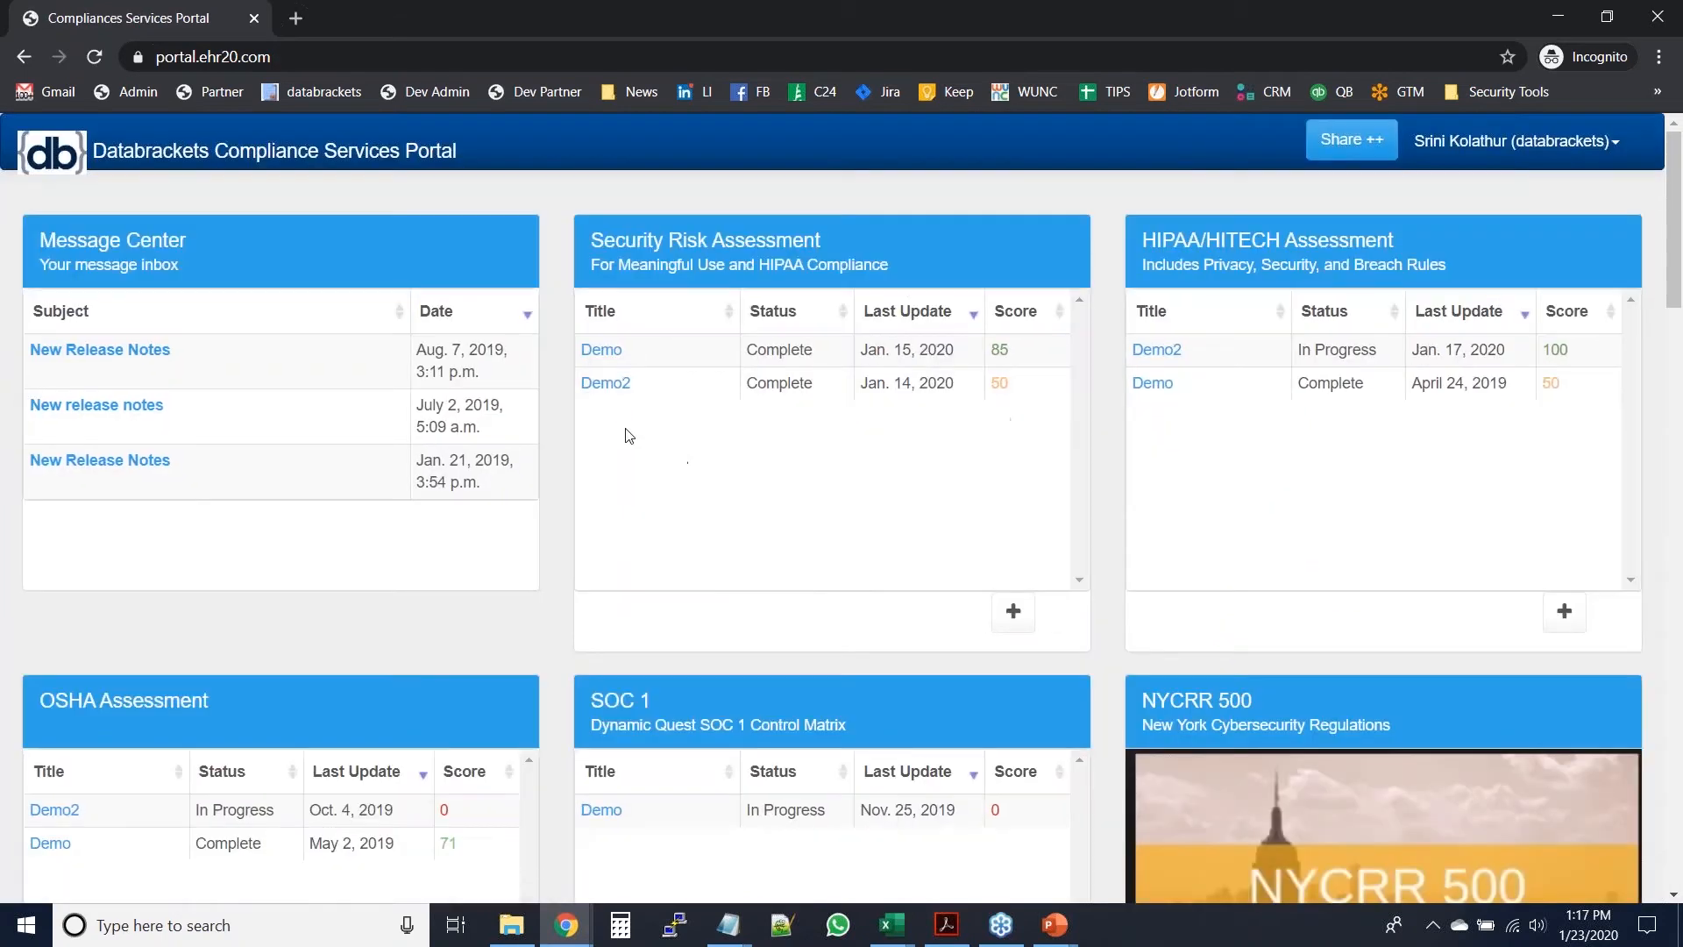
{"action": "left_click", "coordinate": [611, 386]}
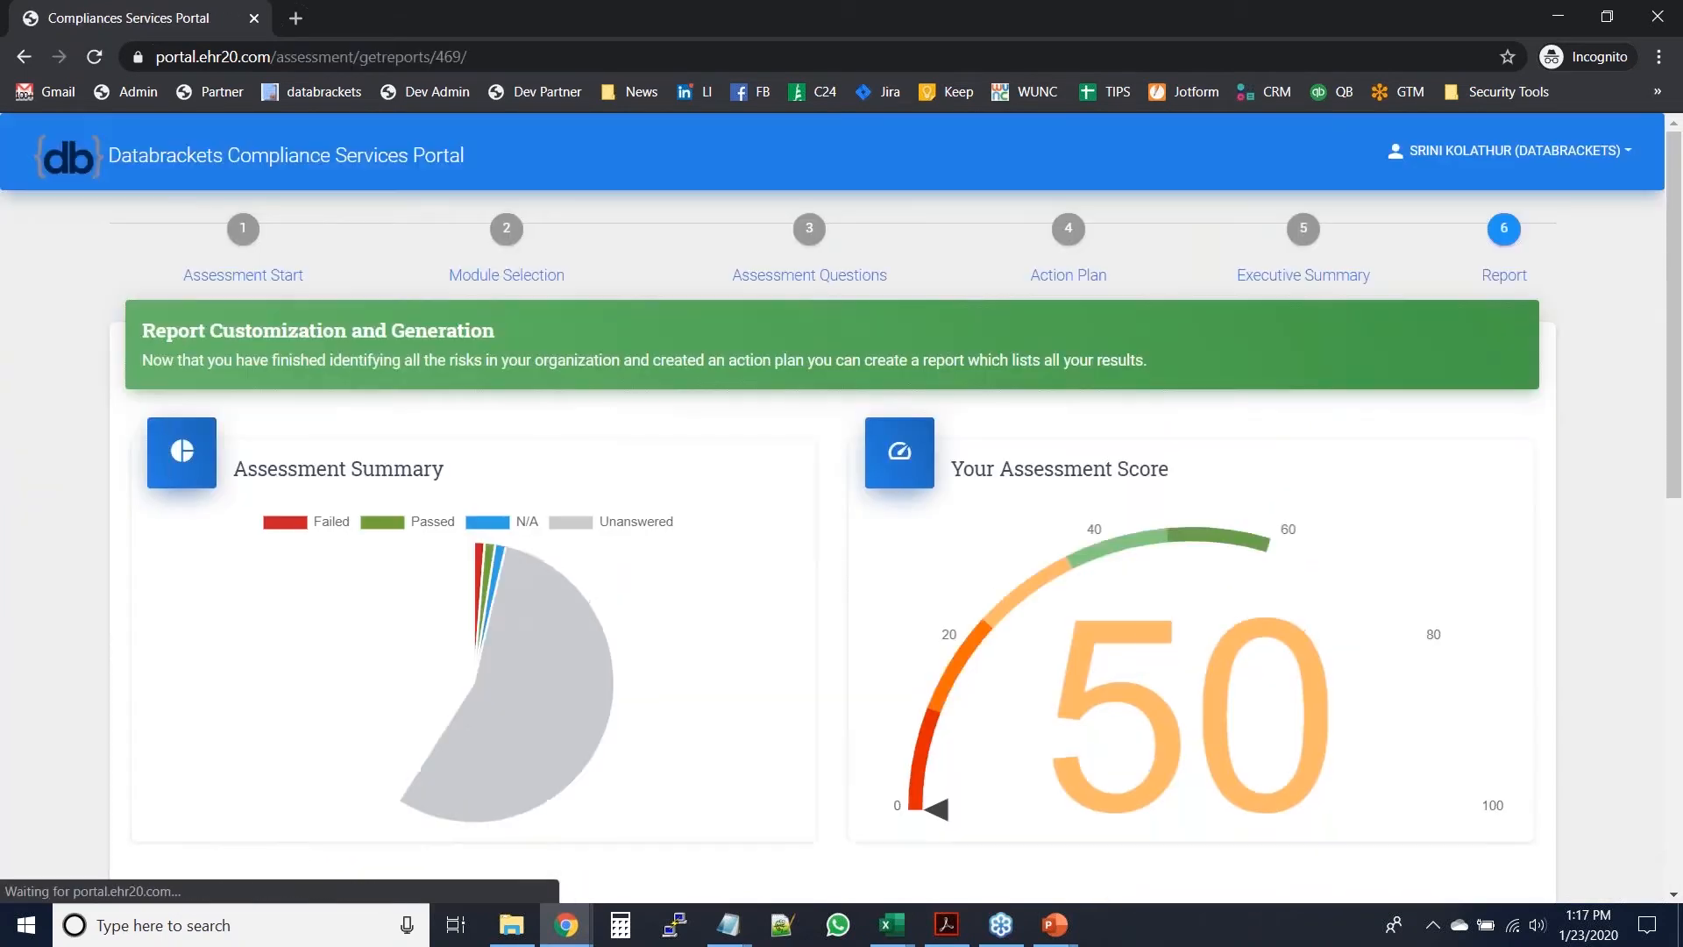
{"action": "left_click", "coordinate": [289, 279]}
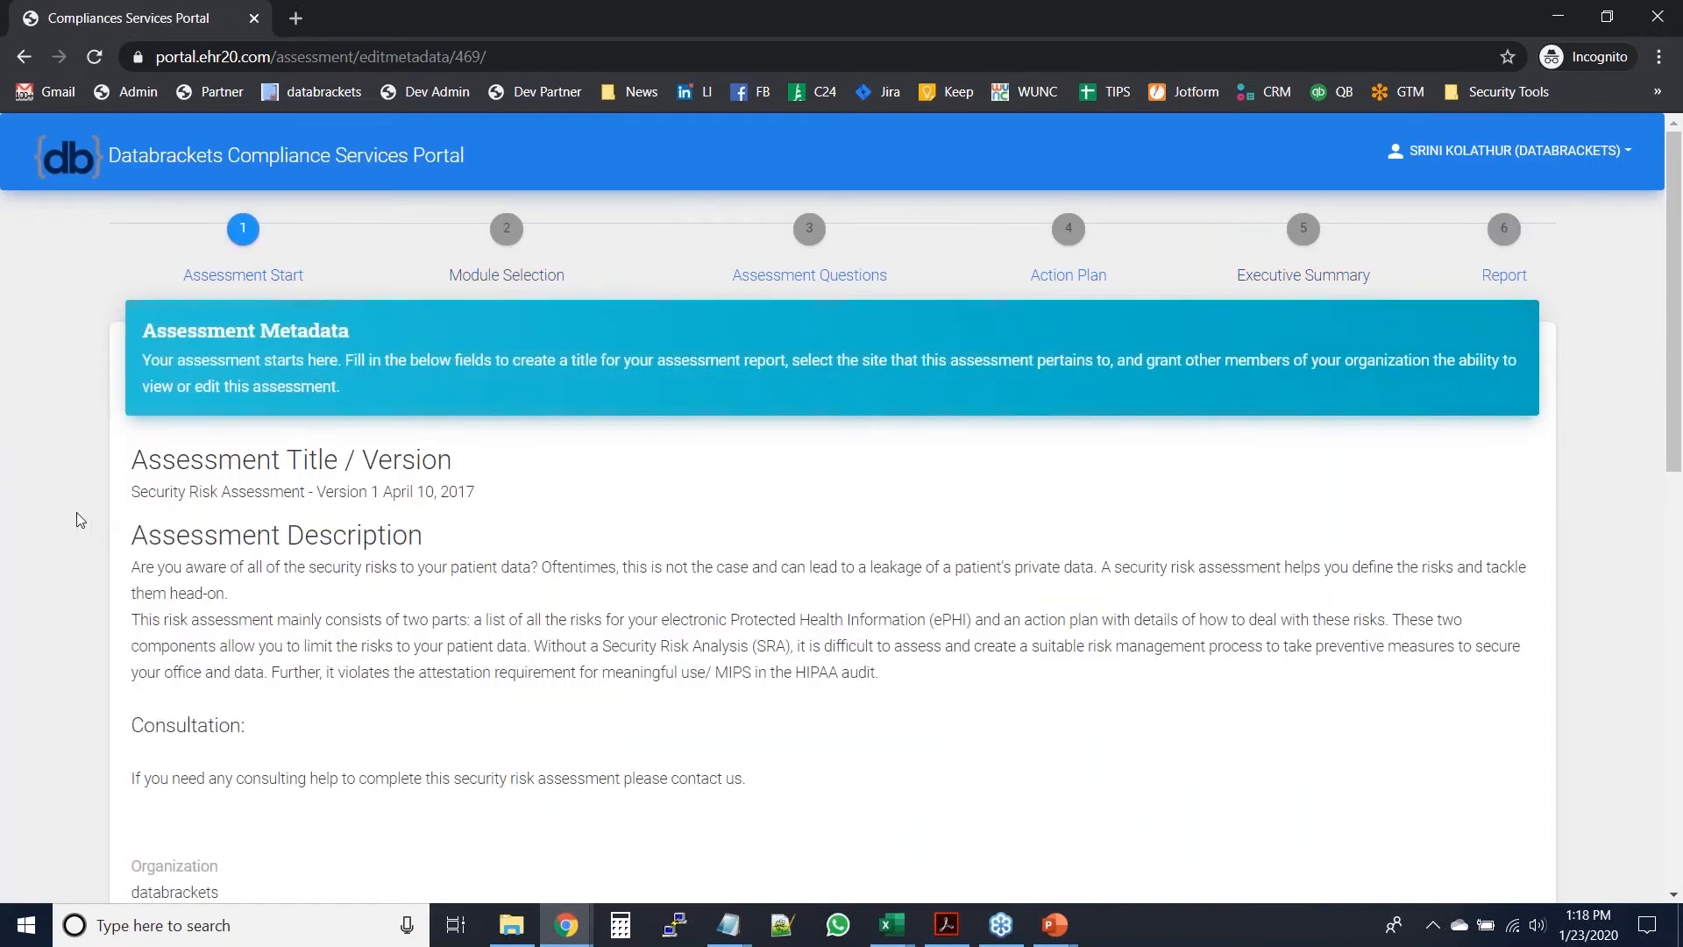
- Examine the assessment metadata, including report title, site, participants and sharing permissions
{"action": "scroll", "coordinate": [77, 513], "scroll_direction": "down", "scroll_amount": 3}
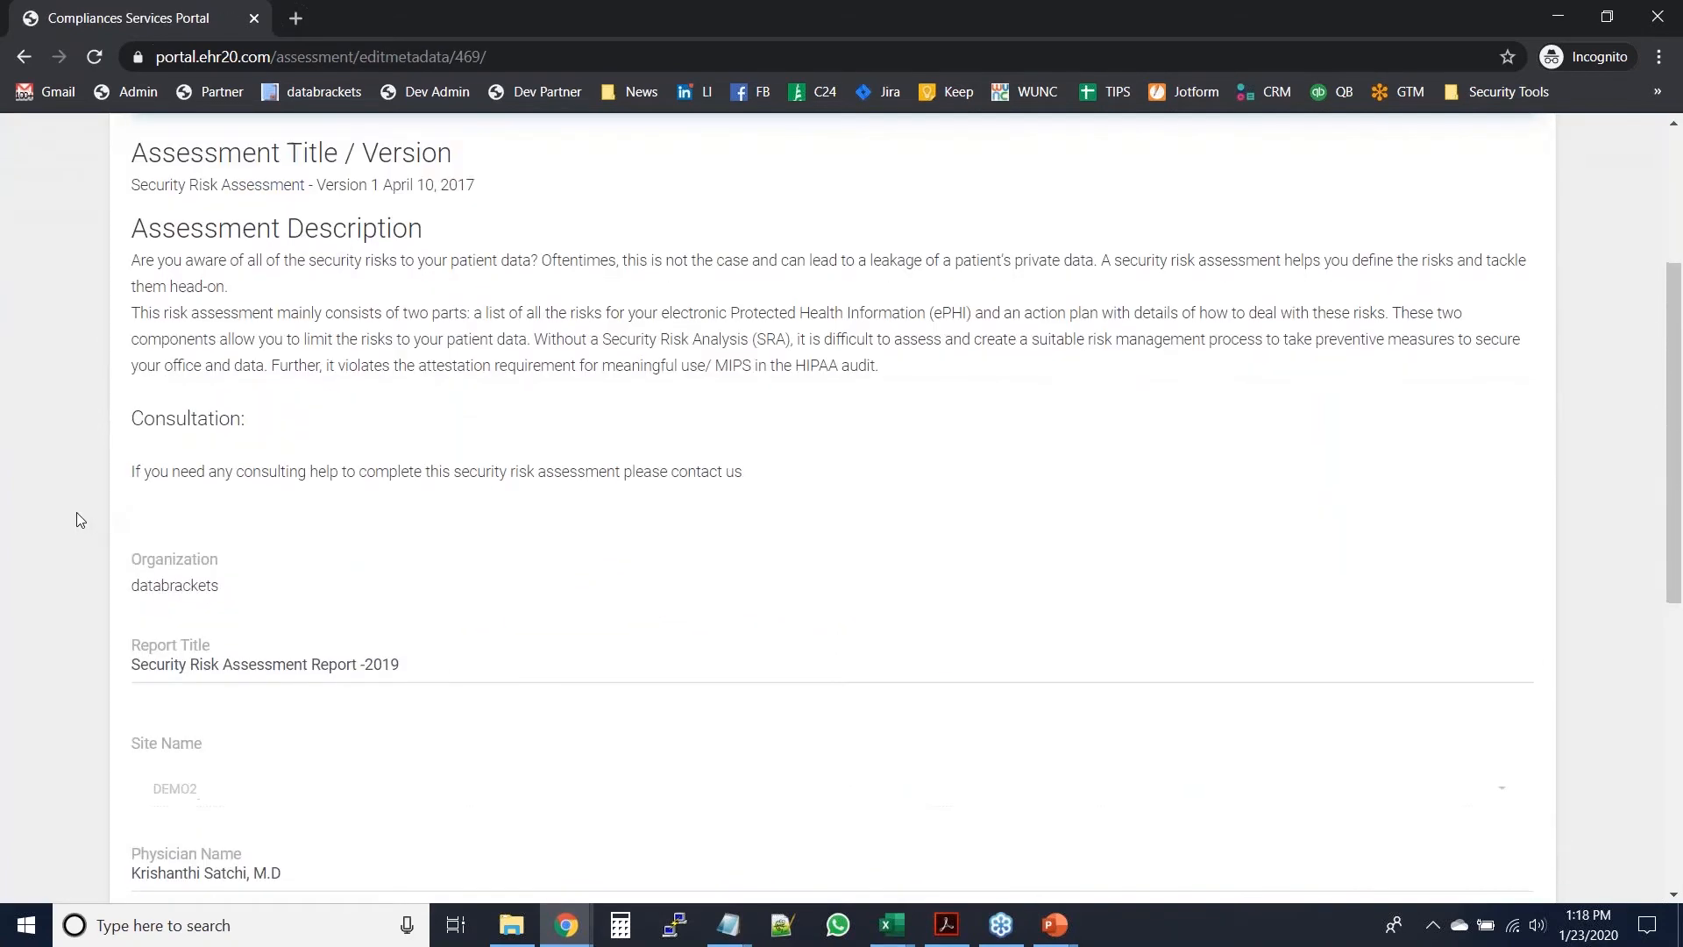
{"action": "scroll", "coordinate": [76, 520], "scroll_direction": "down", "scroll_amount": 3}
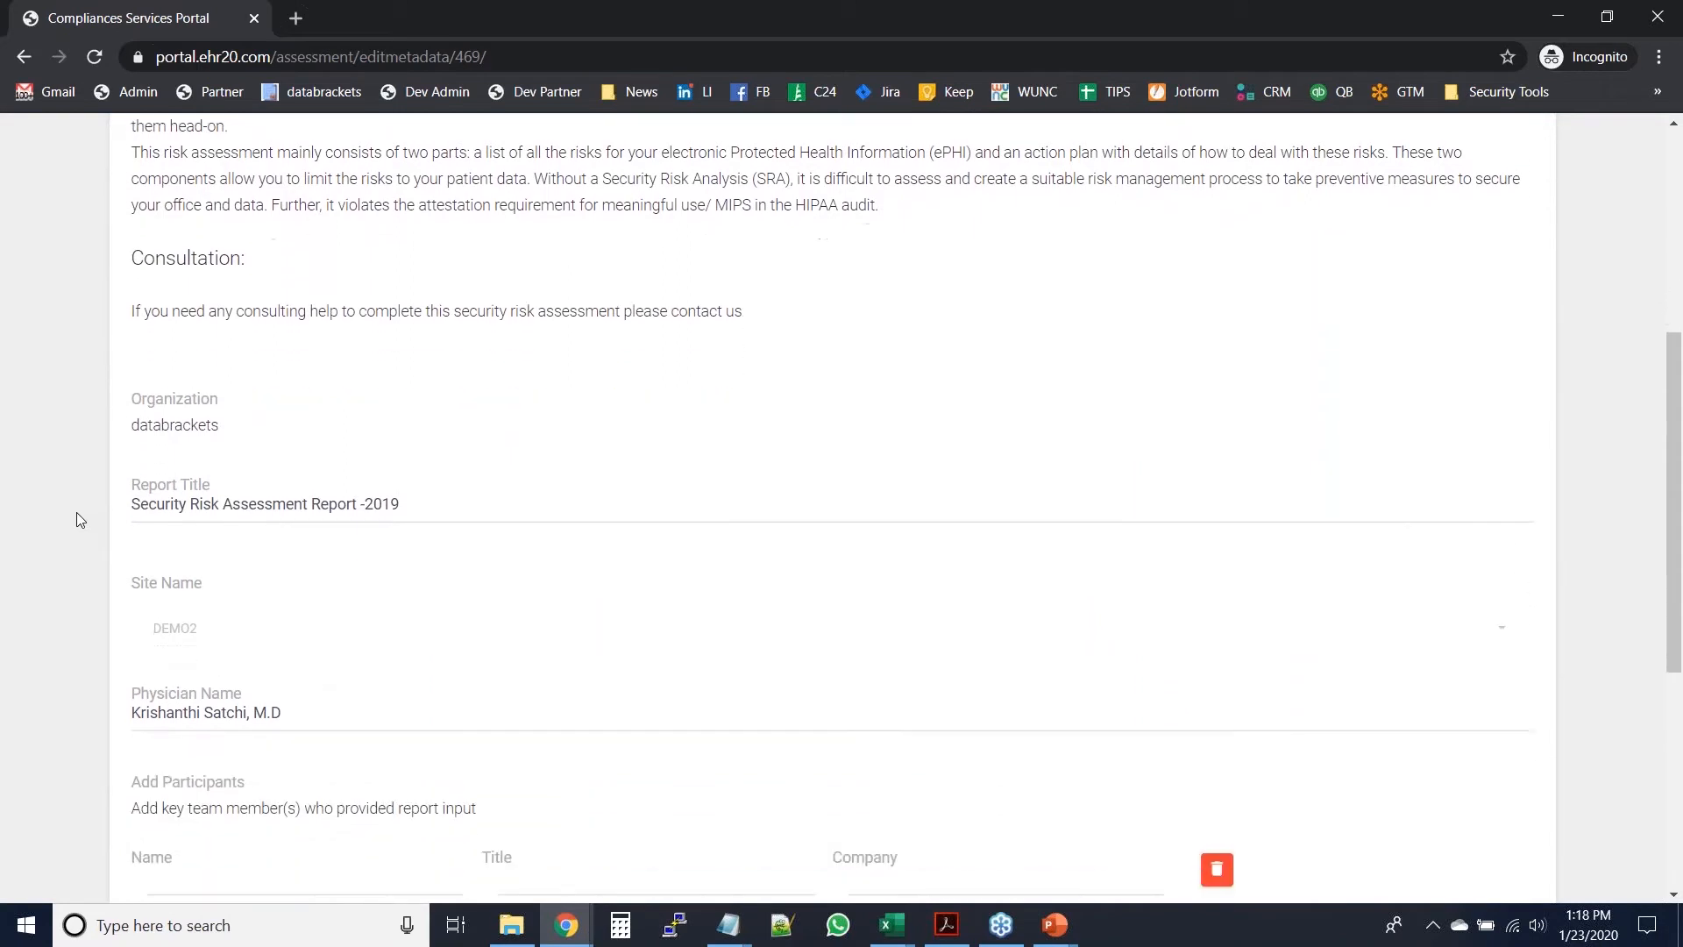
{"action": "scroll", "coordinate": [80, 520], "scroll_direction": "down", "scroll_amount": 3}
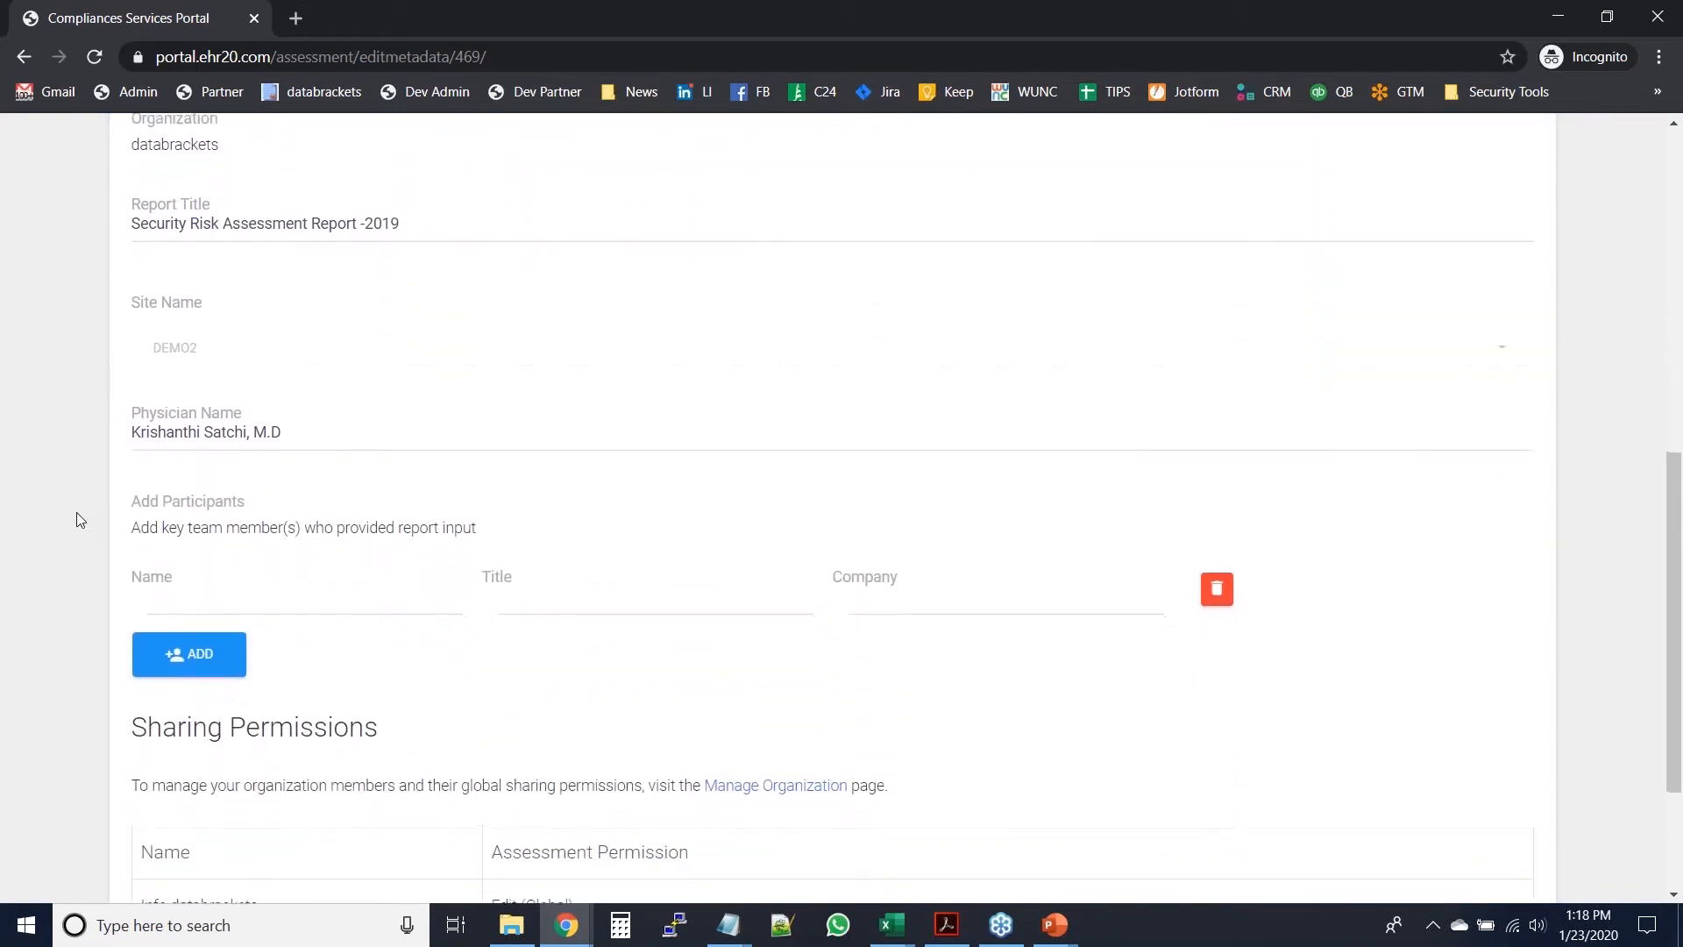
{"action": "scroll", "coordinate": [76, 520], "scroll_direction": "down", "scroll_amount": 1}
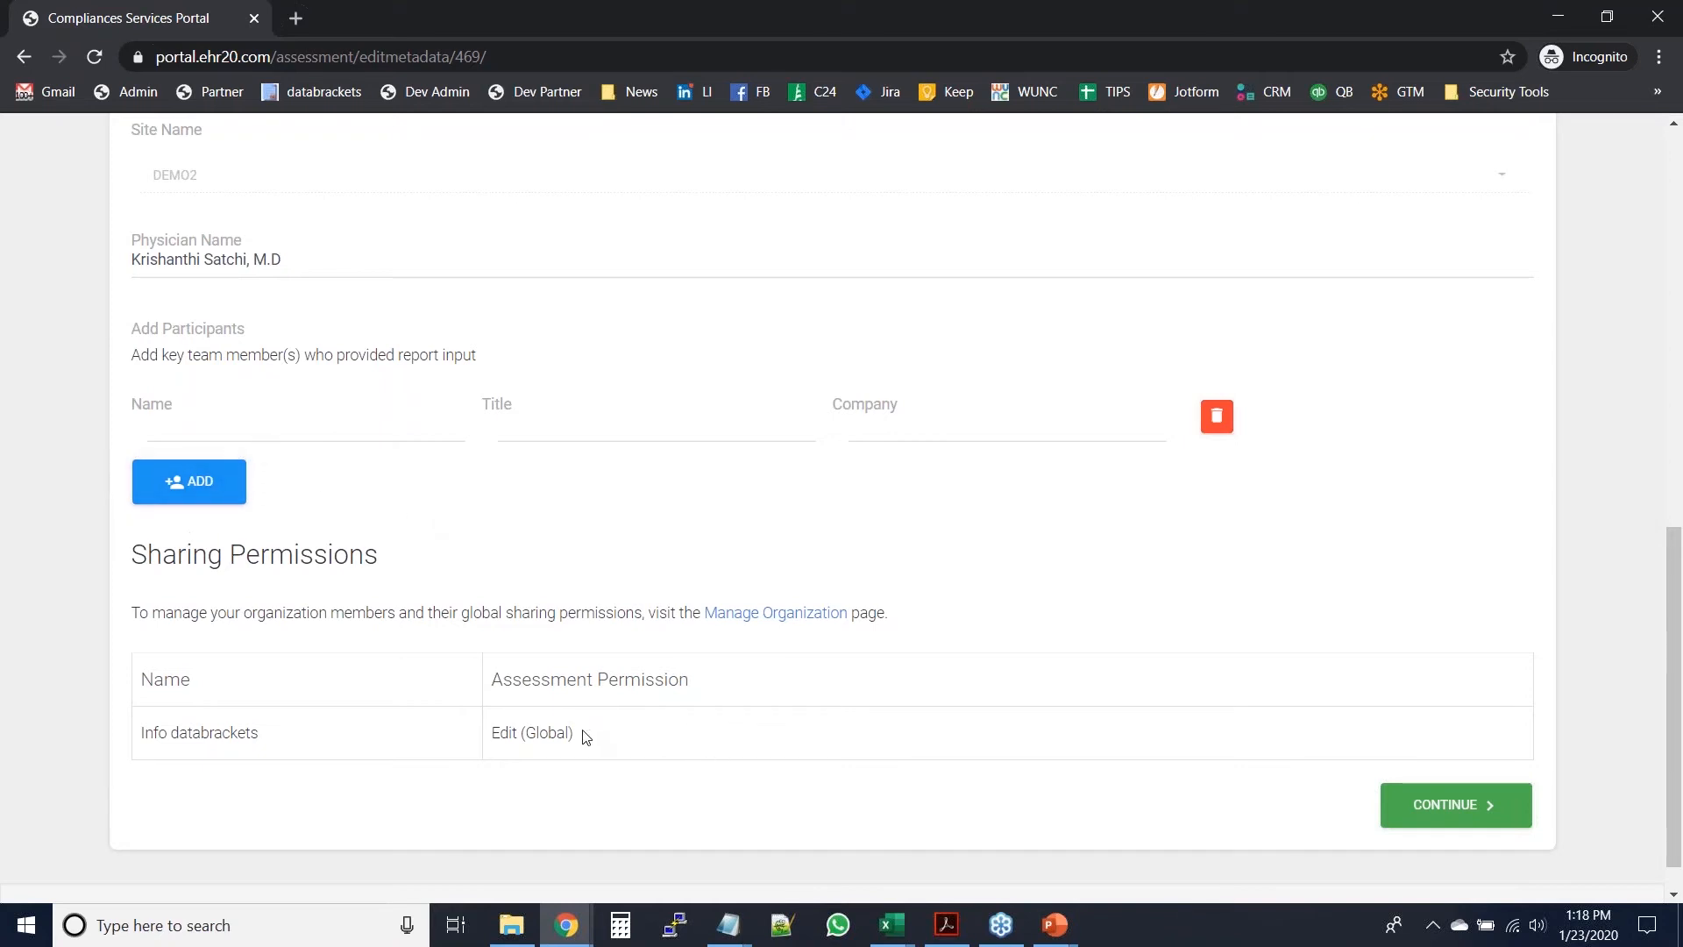
{"action": "scroll", "coordinate": [1030, 604], "scroll_direction": "up", "scroll_amount": 2}
{"action": "scroll", "coordinate": [1031, 605], "scroll_direction": "down", "scroll_amount": 3}
{"action": "scroll", "coordinate": [833, 505], "scroll_direction": "up", "scroll_amount": 4}
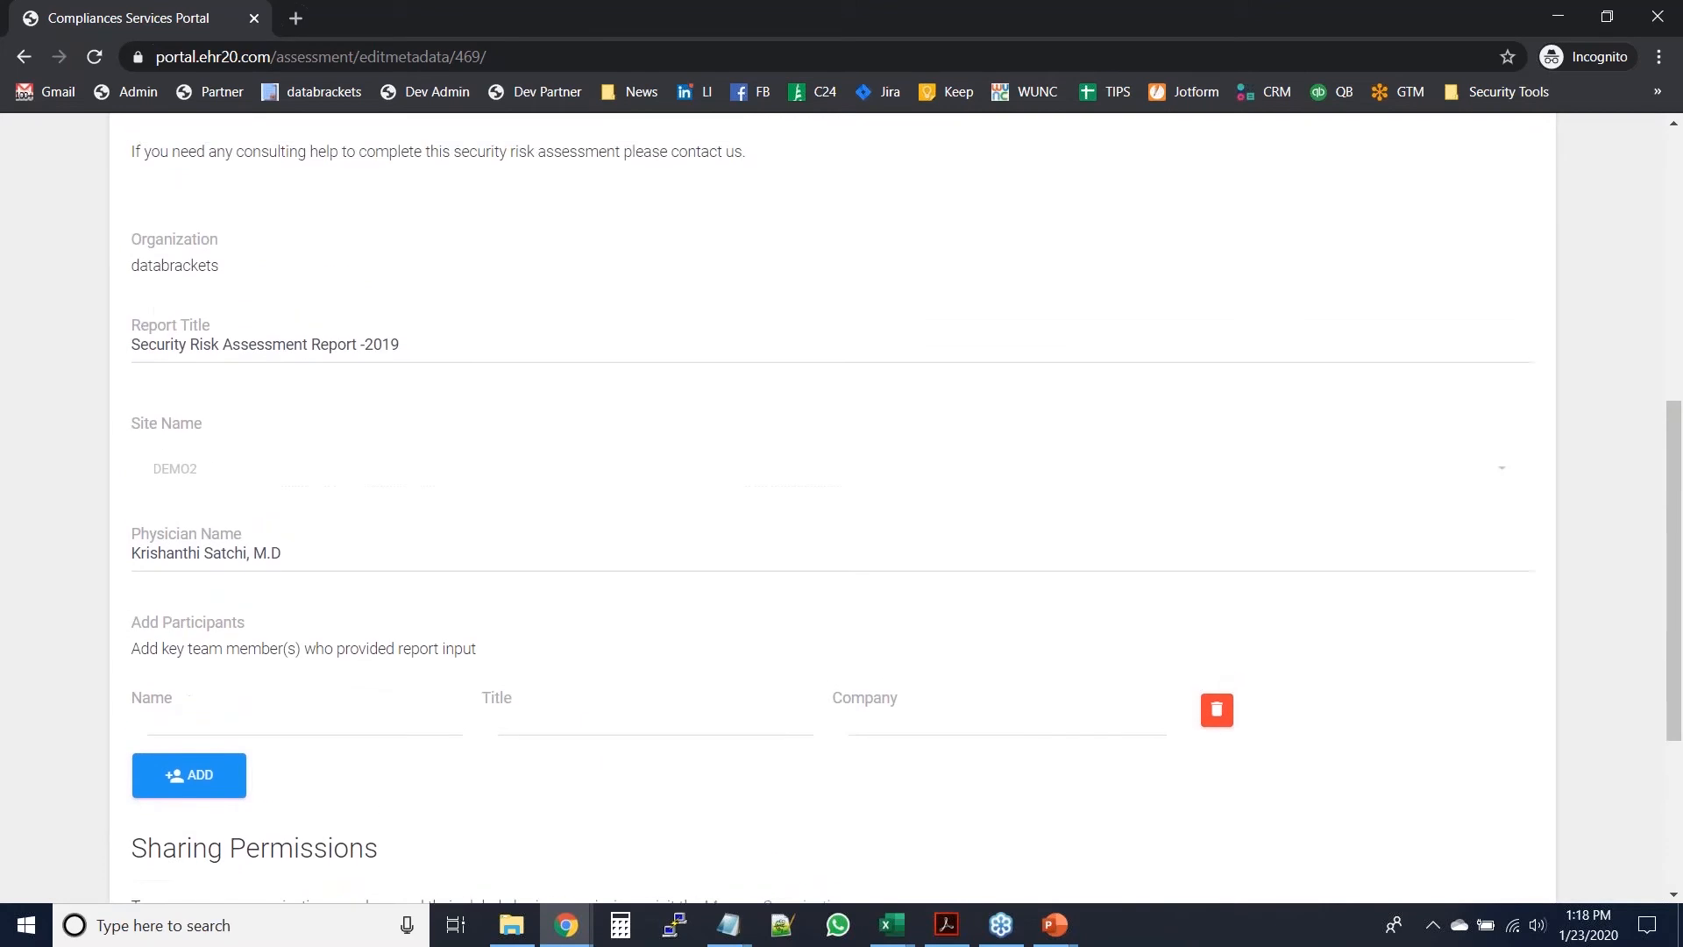
{"action": "scroll", "coordinate": [1057, 561], "scroll_direction": "up", "scroll_amount": 8}
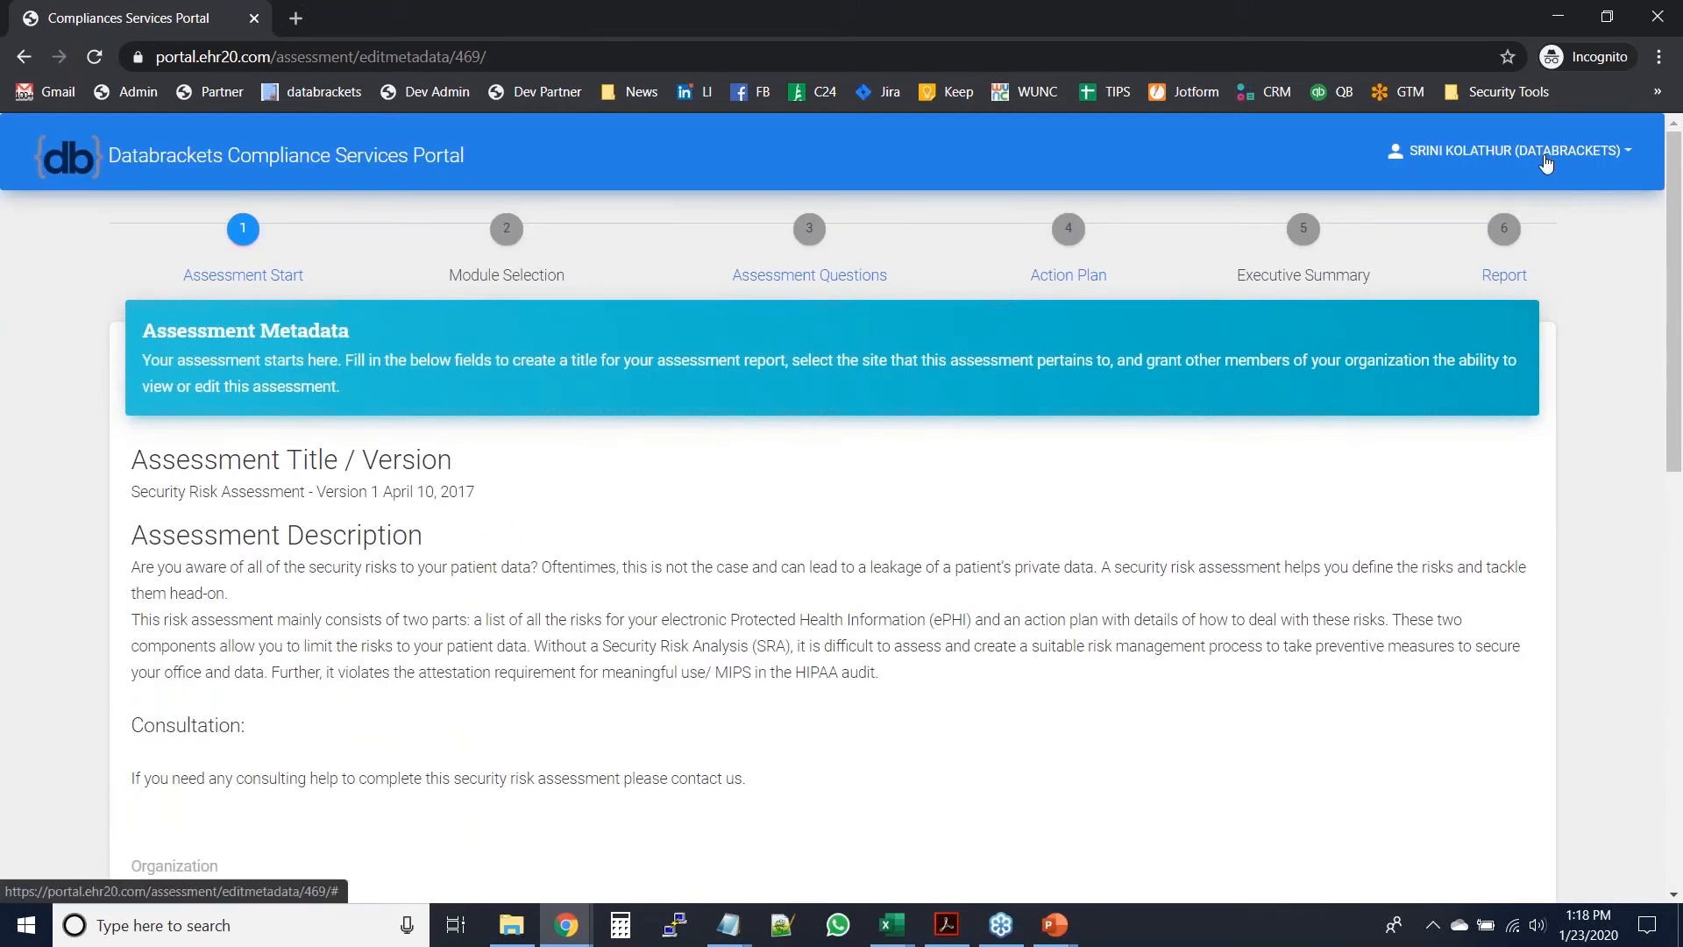
- Open the Manage Organization page to view the organization members and their assessment permissions
{"action": "left_click", "coordinate": [1543, 157]}
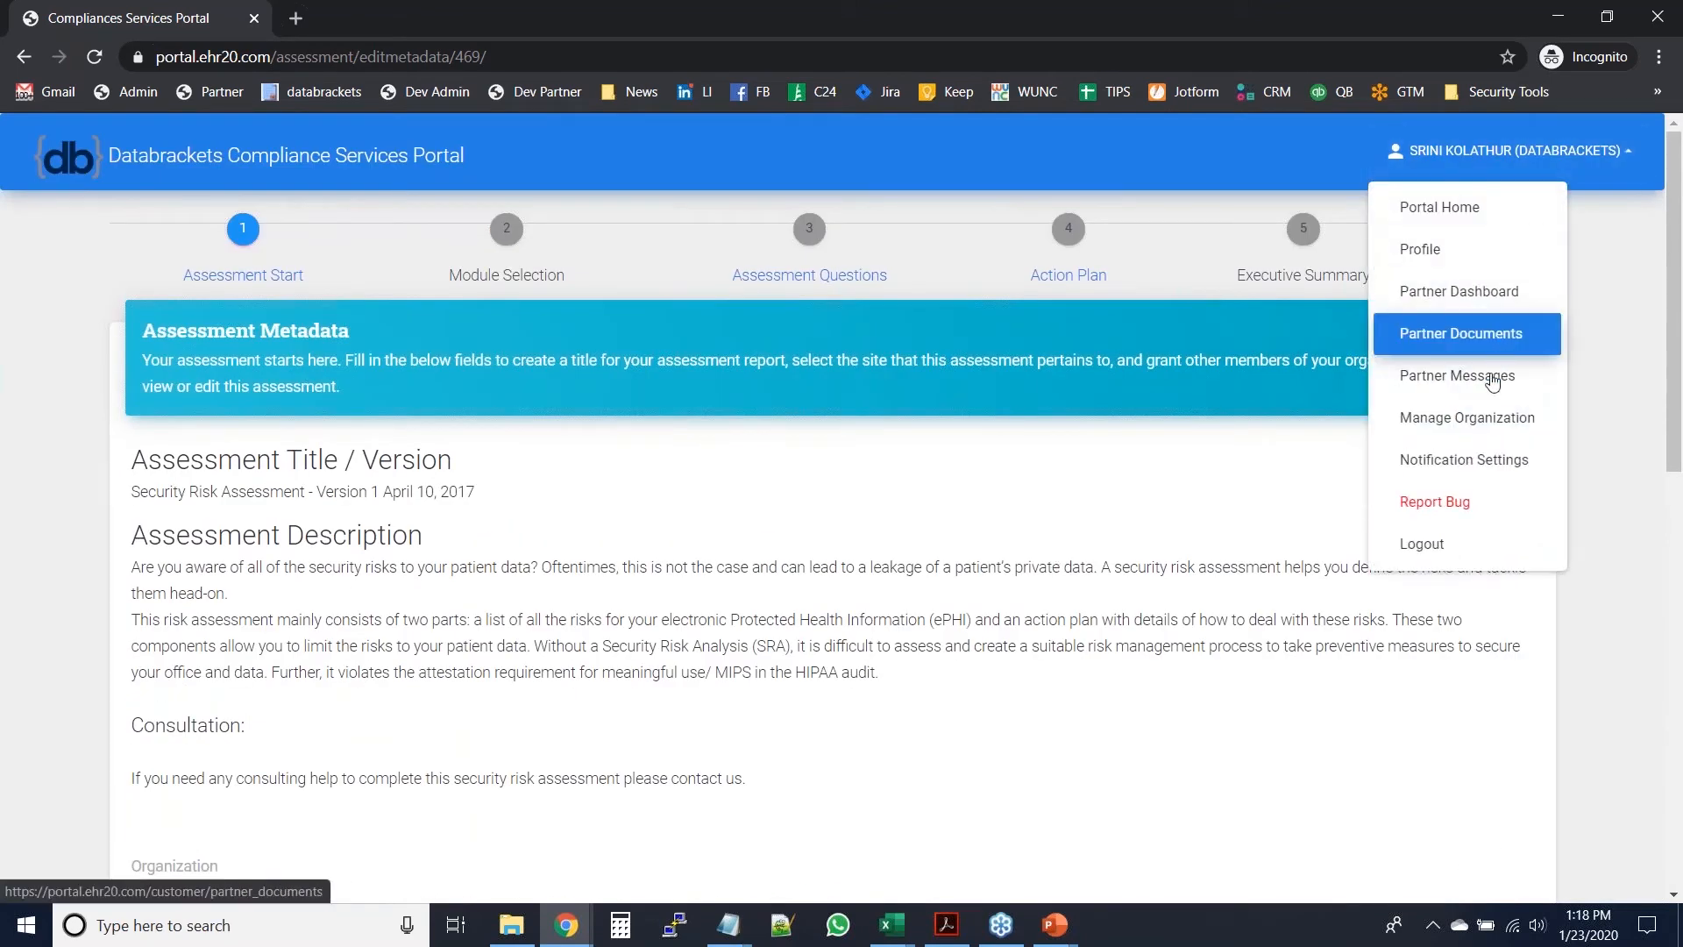
{"action": "left_click", "coordinate": [1481, 421]}
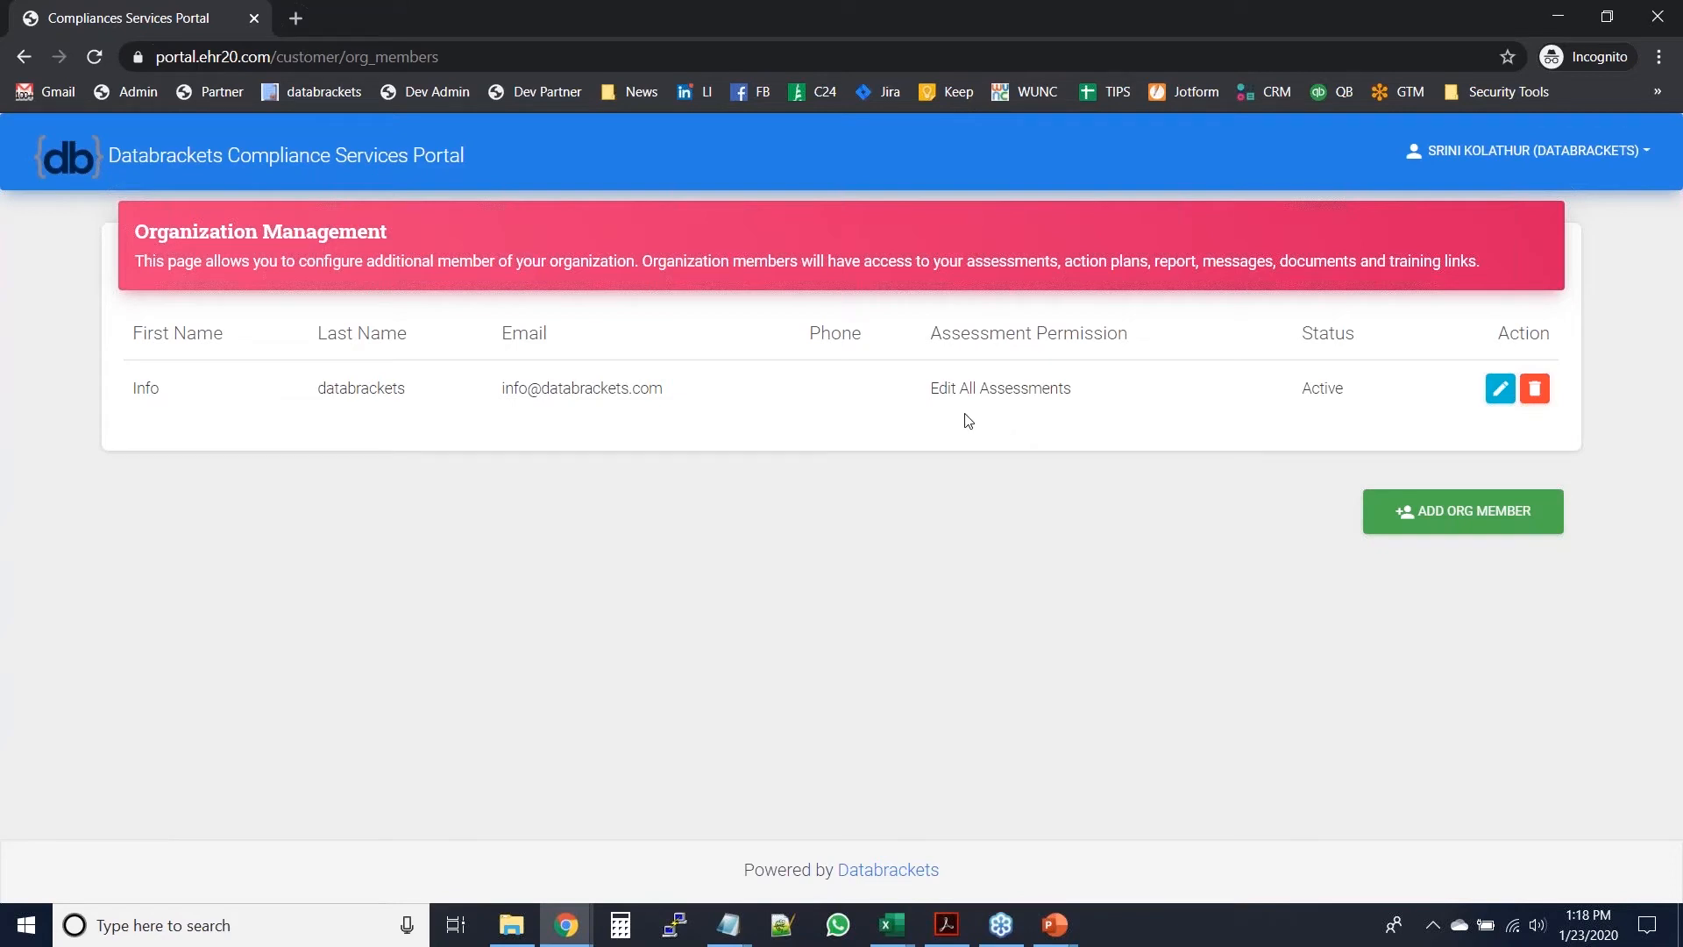
- Return to the Assessment Start stage of the Demo2 Security Risk Assessment and continue to Module Selection
{"action": "left_click", "coordinate": [235, 174]}
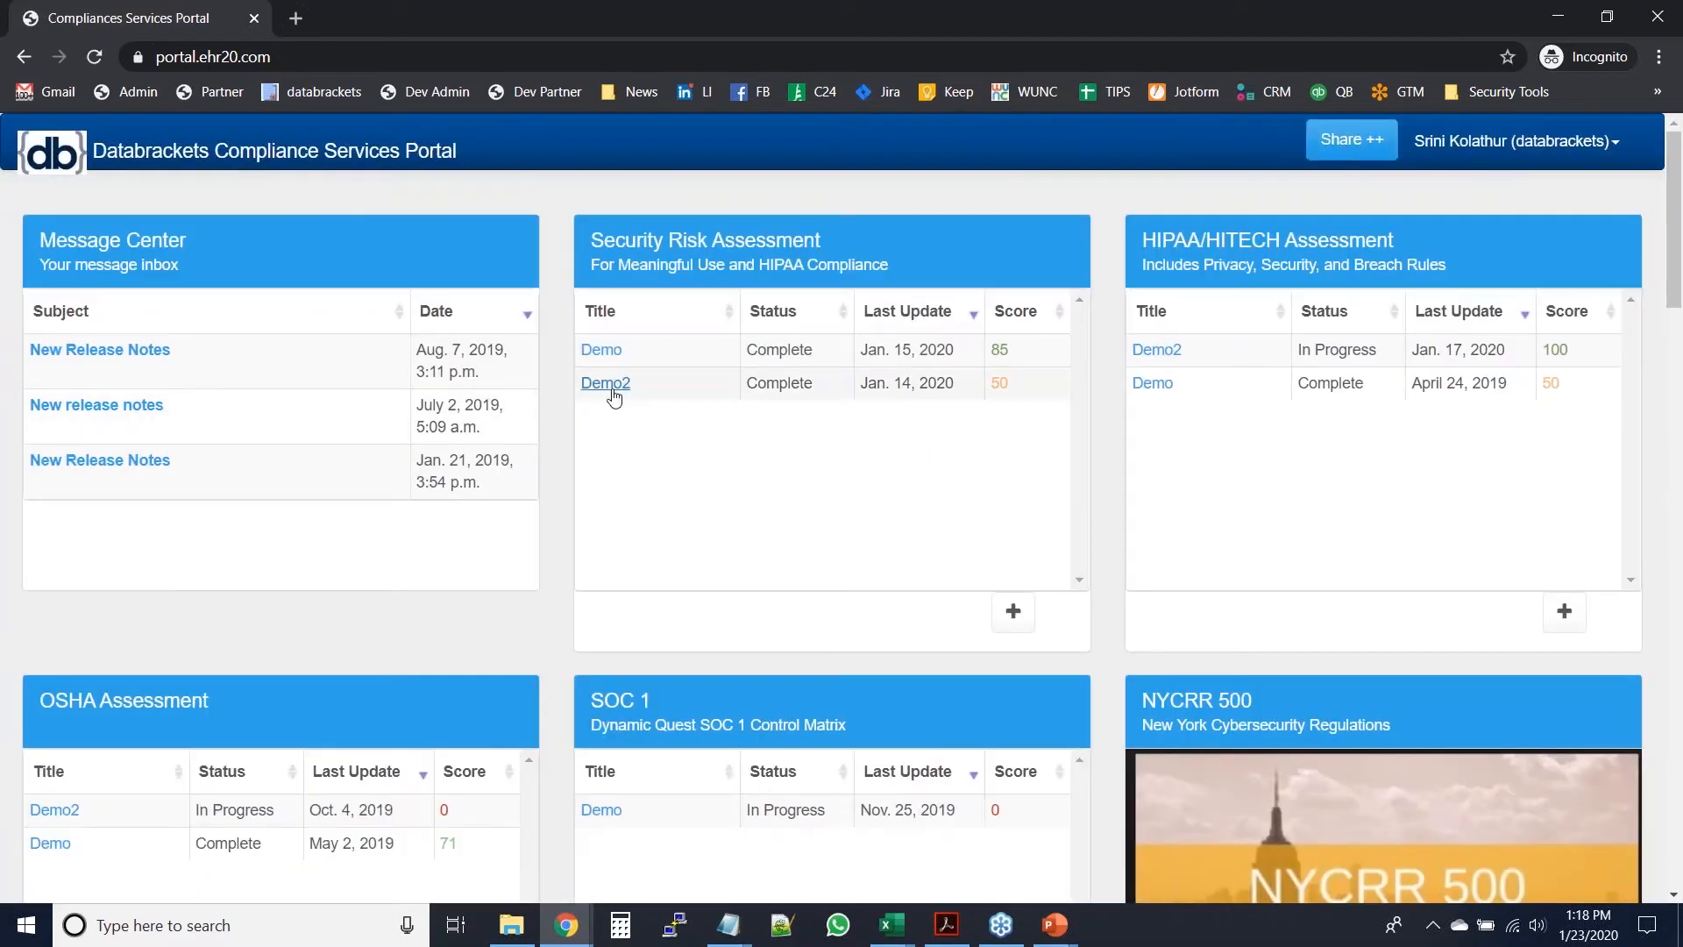
{"action": "left_click", "coordinate": [612, 386]}
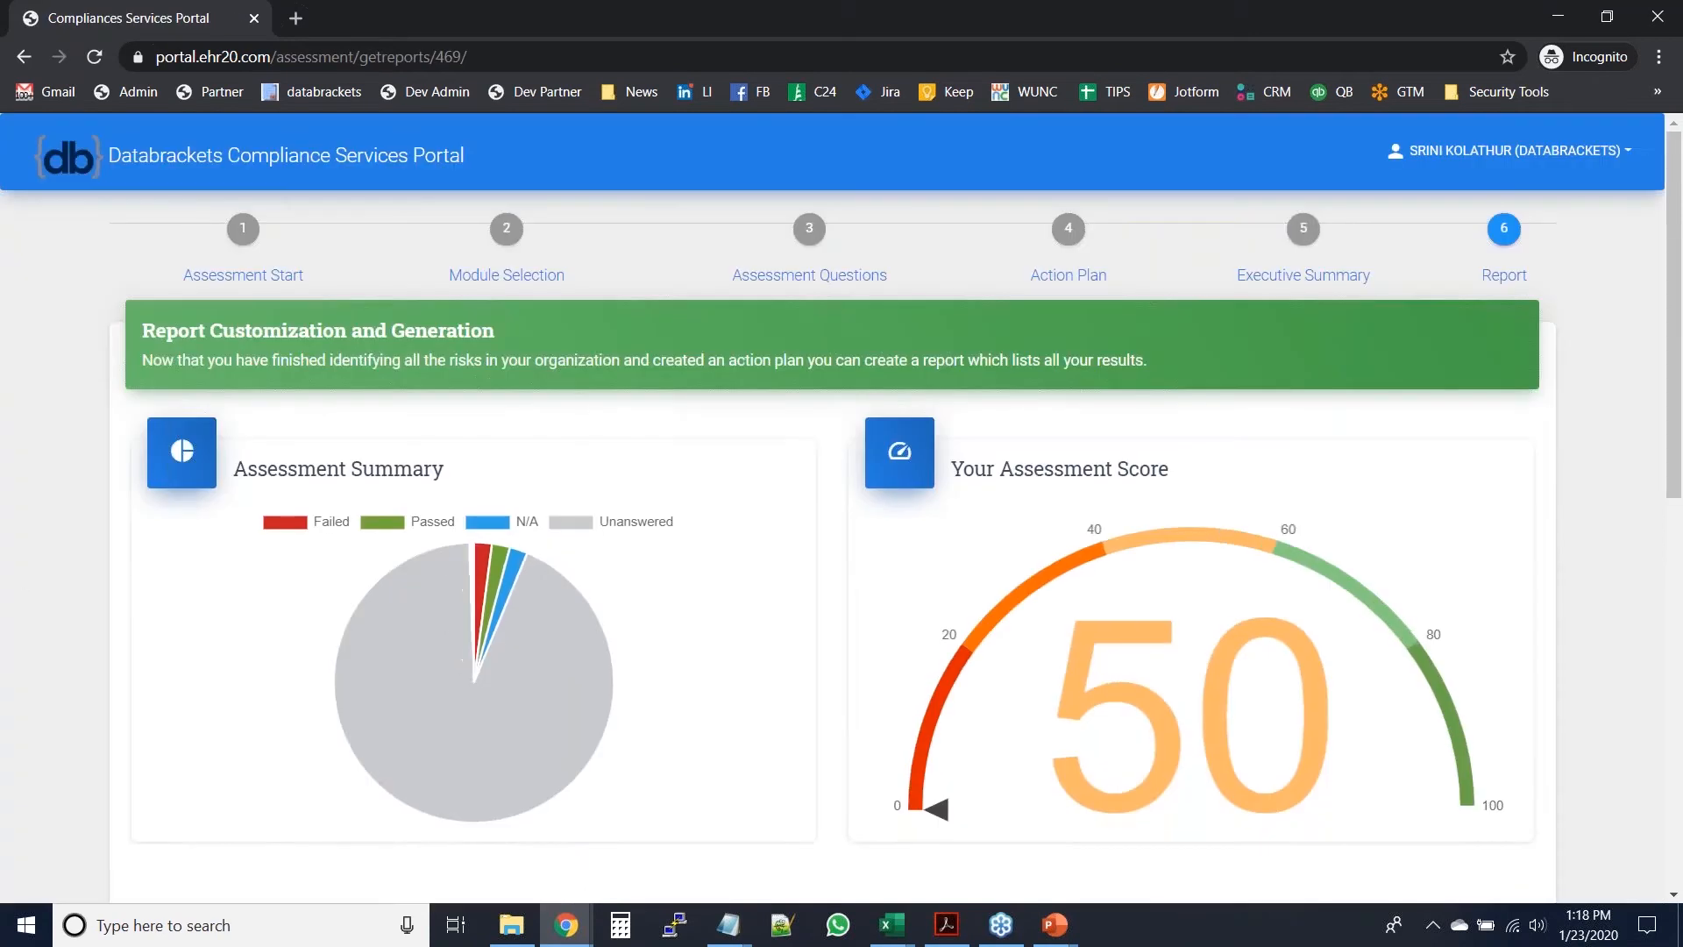
{"action": "left_click", "coordinate": [278, 284]}
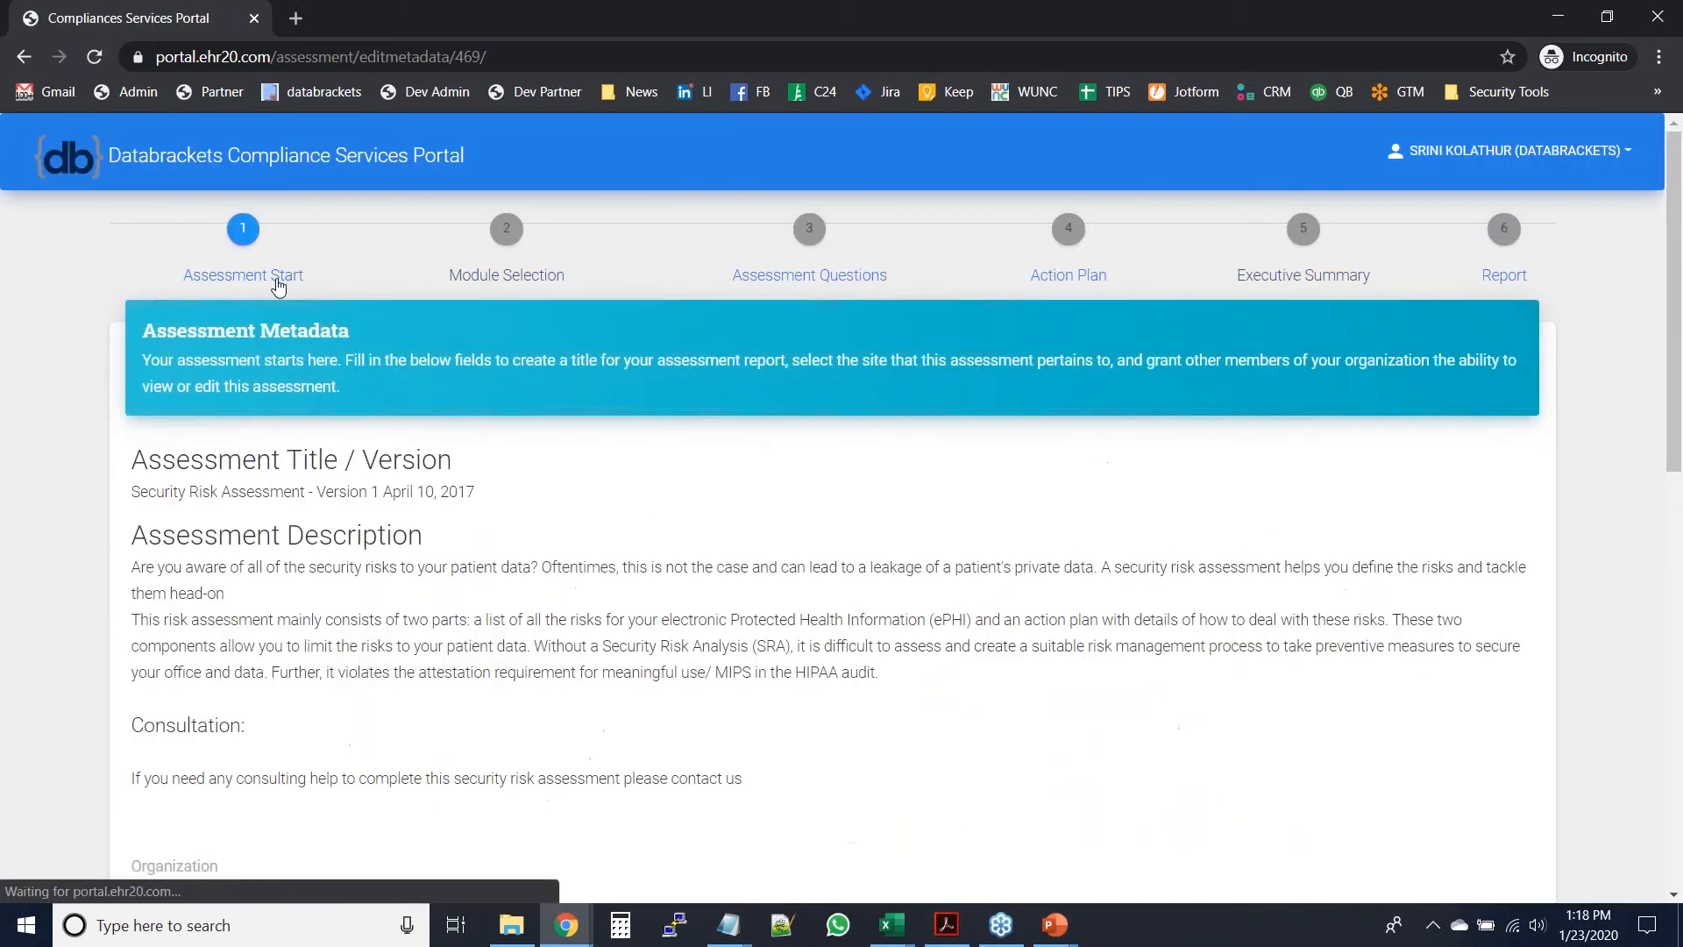
{"action": "scroll", "coordinate": [73, 544], "scroll_direction": "down", "scroll_amount": 10}
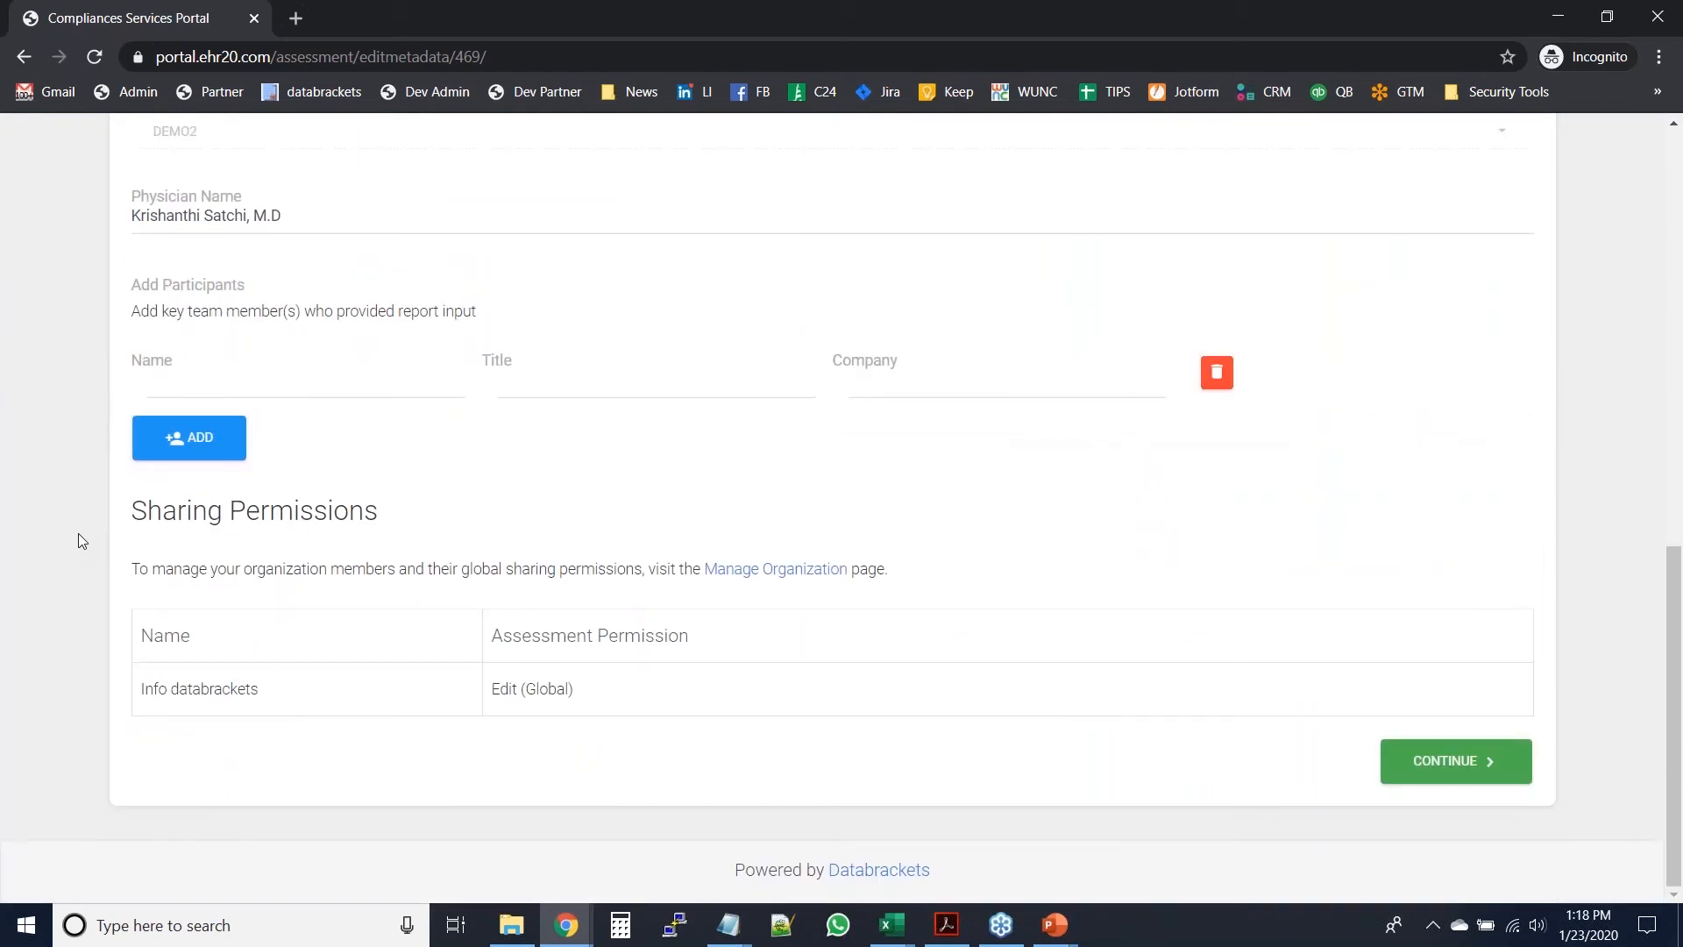
{"action": "left_click", "coordinate": [1448, 763]}
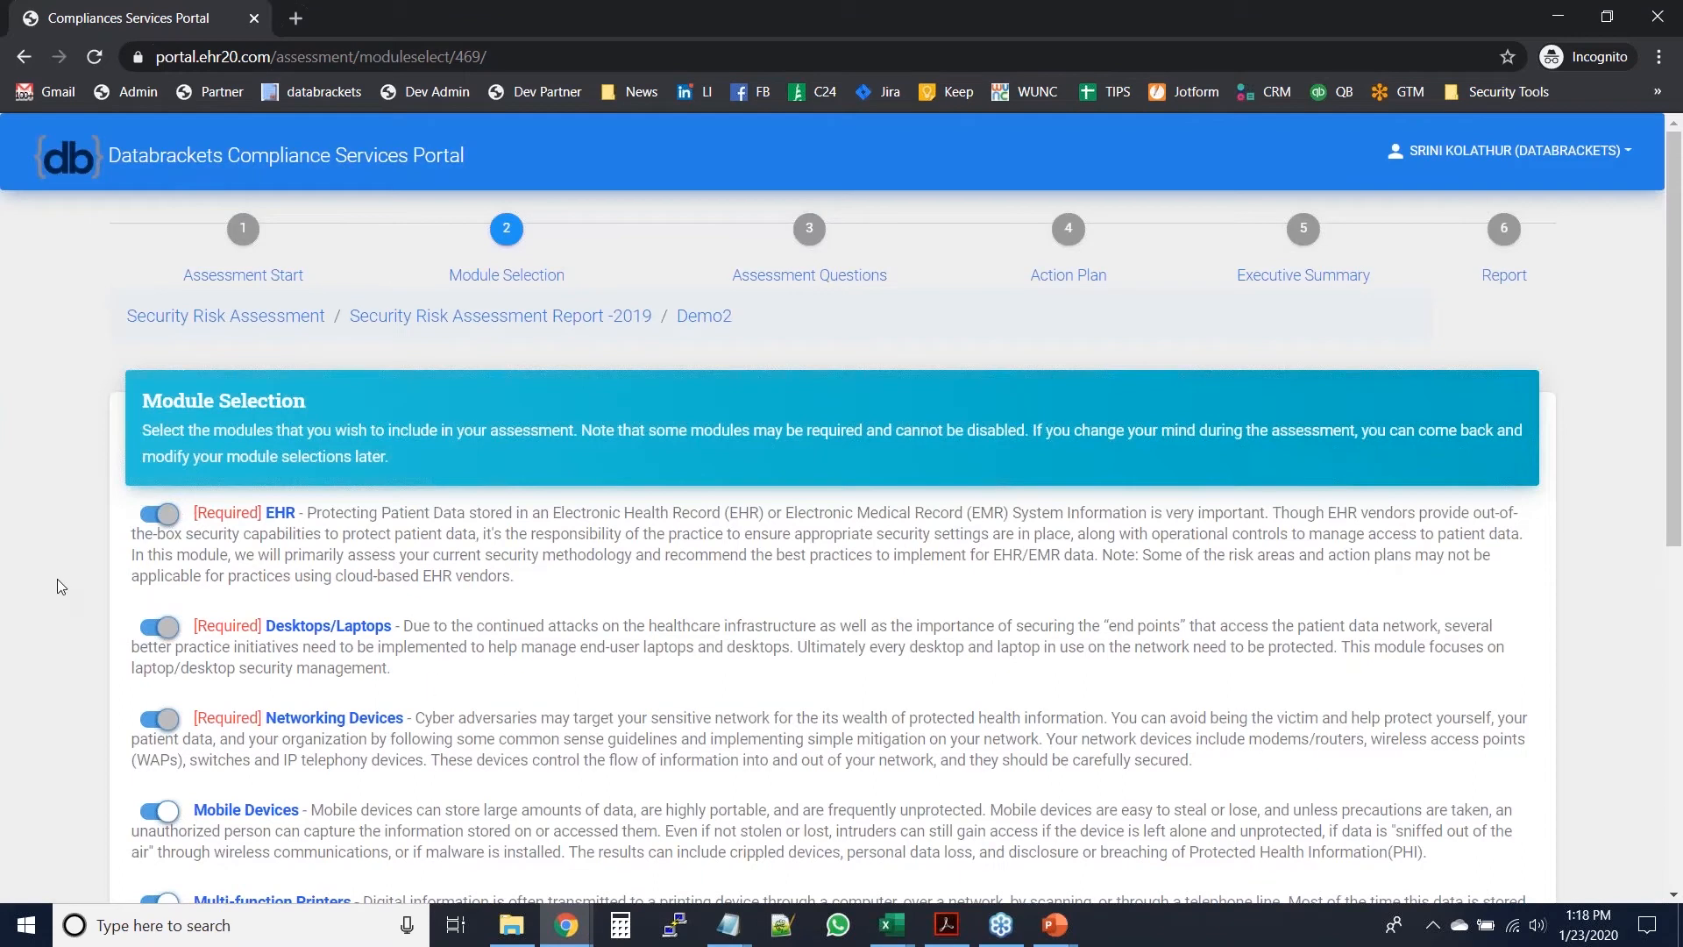
- Exclude the Mobile Devices and Multi-function Printers modules from the assessment and continue to the Assessment Questions
{"action": "scroll", "coordinate": [60, 575], "scroll_direction": "down", "scroll_amount": 2}
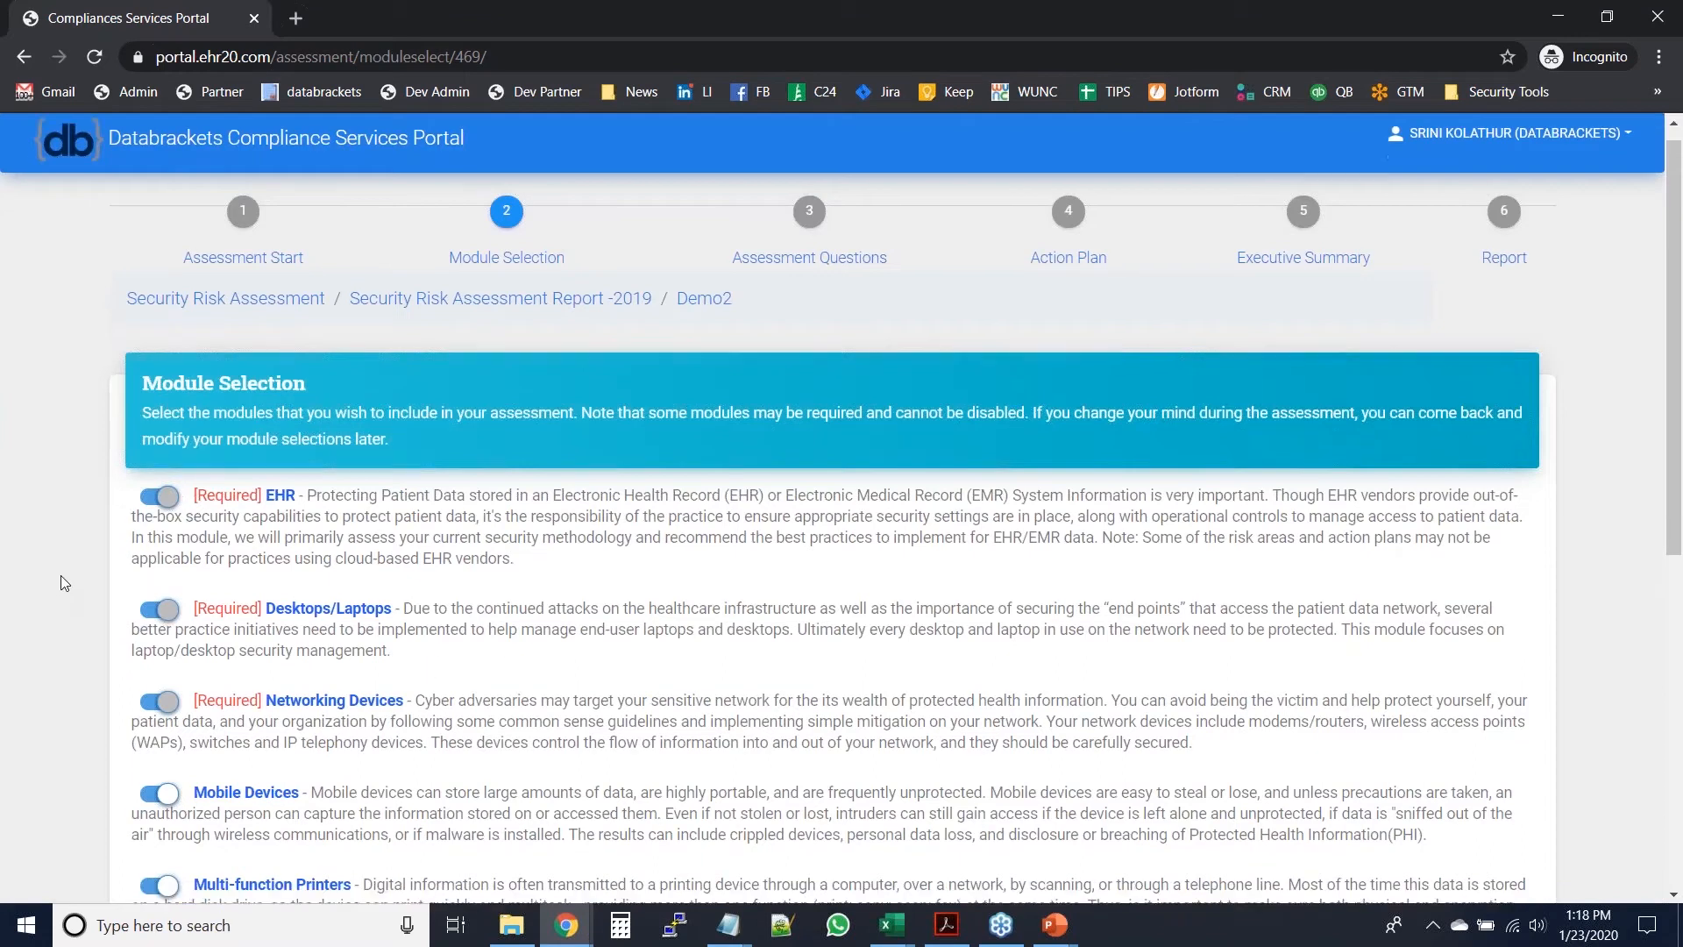
{"action": "scroll", "coordinate": [60, 575], "scroll_direction": "down", "scroll_amount": 1}
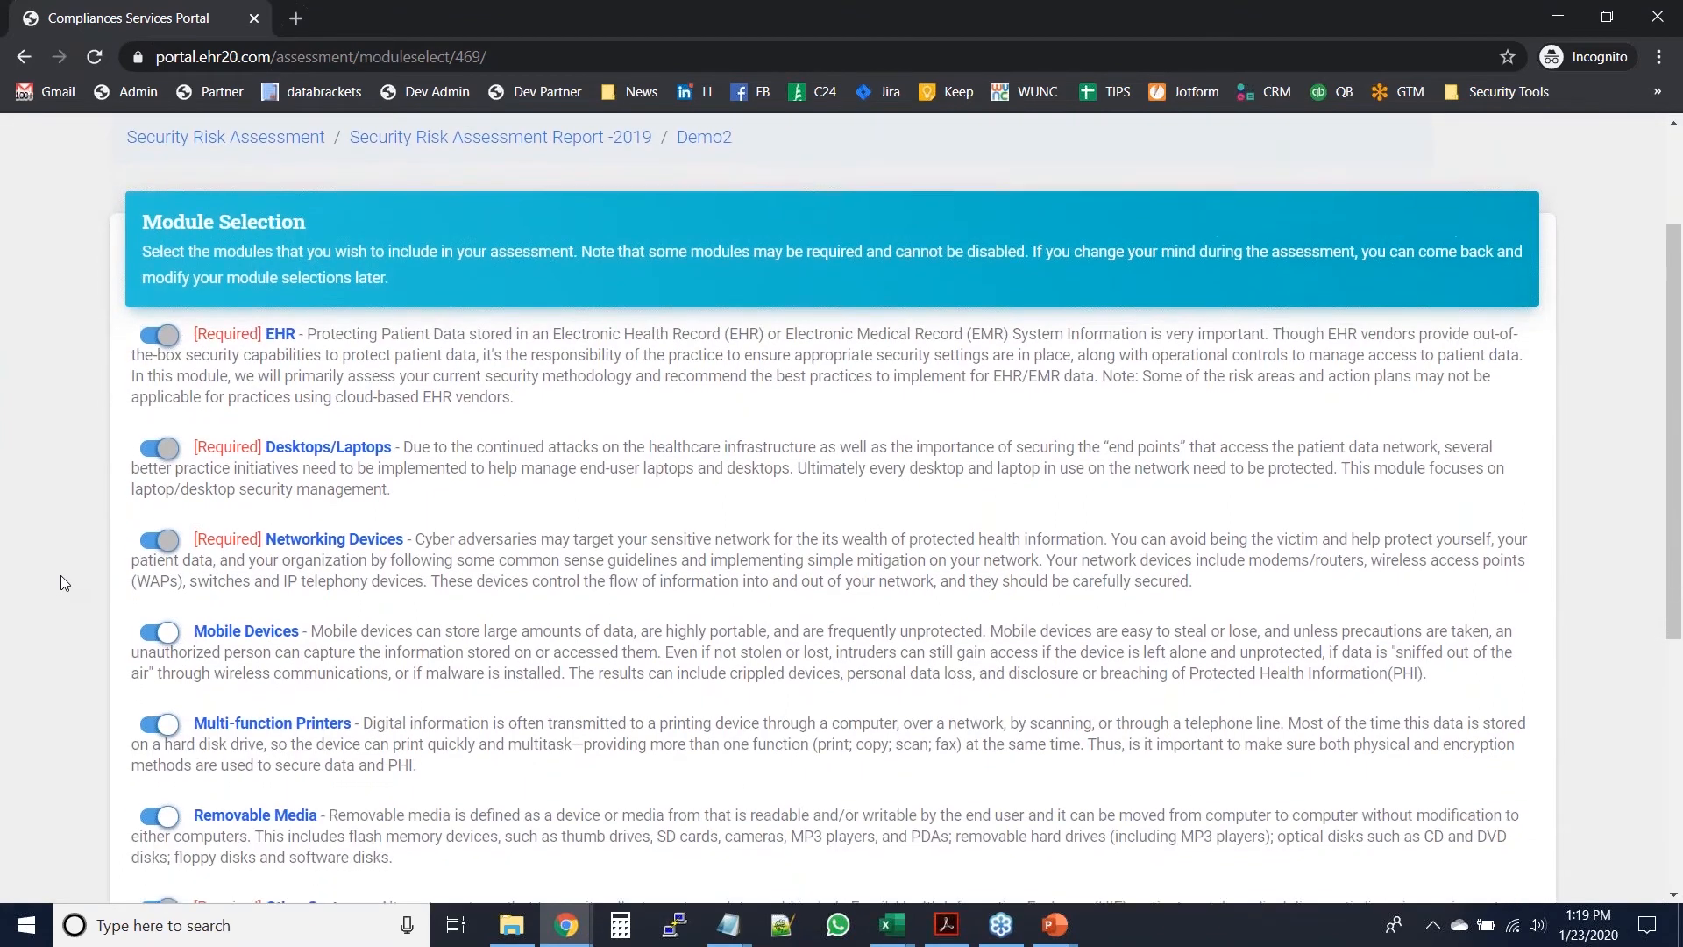
{"action": "scroll", "coordinate": [61, 575], "scroll_direction": "down", "scroll_amount": 2}
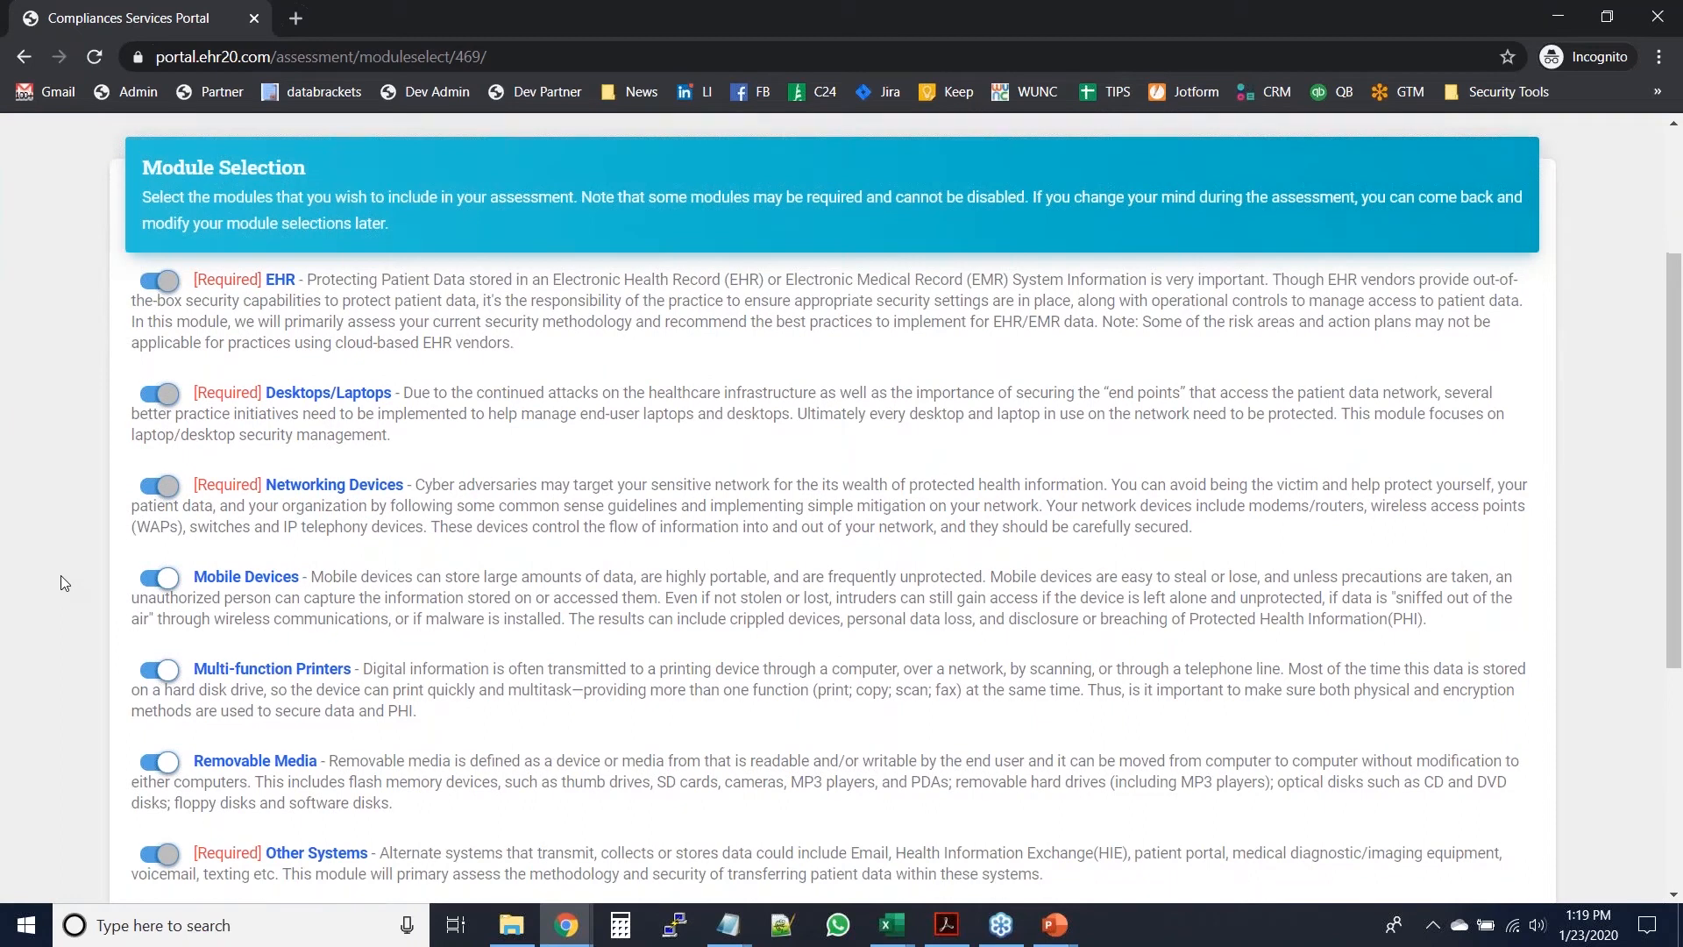
{"action": "scroll", "coordinate": [61, 575], "scroll_direction": "down", "scroll_amount": 3}
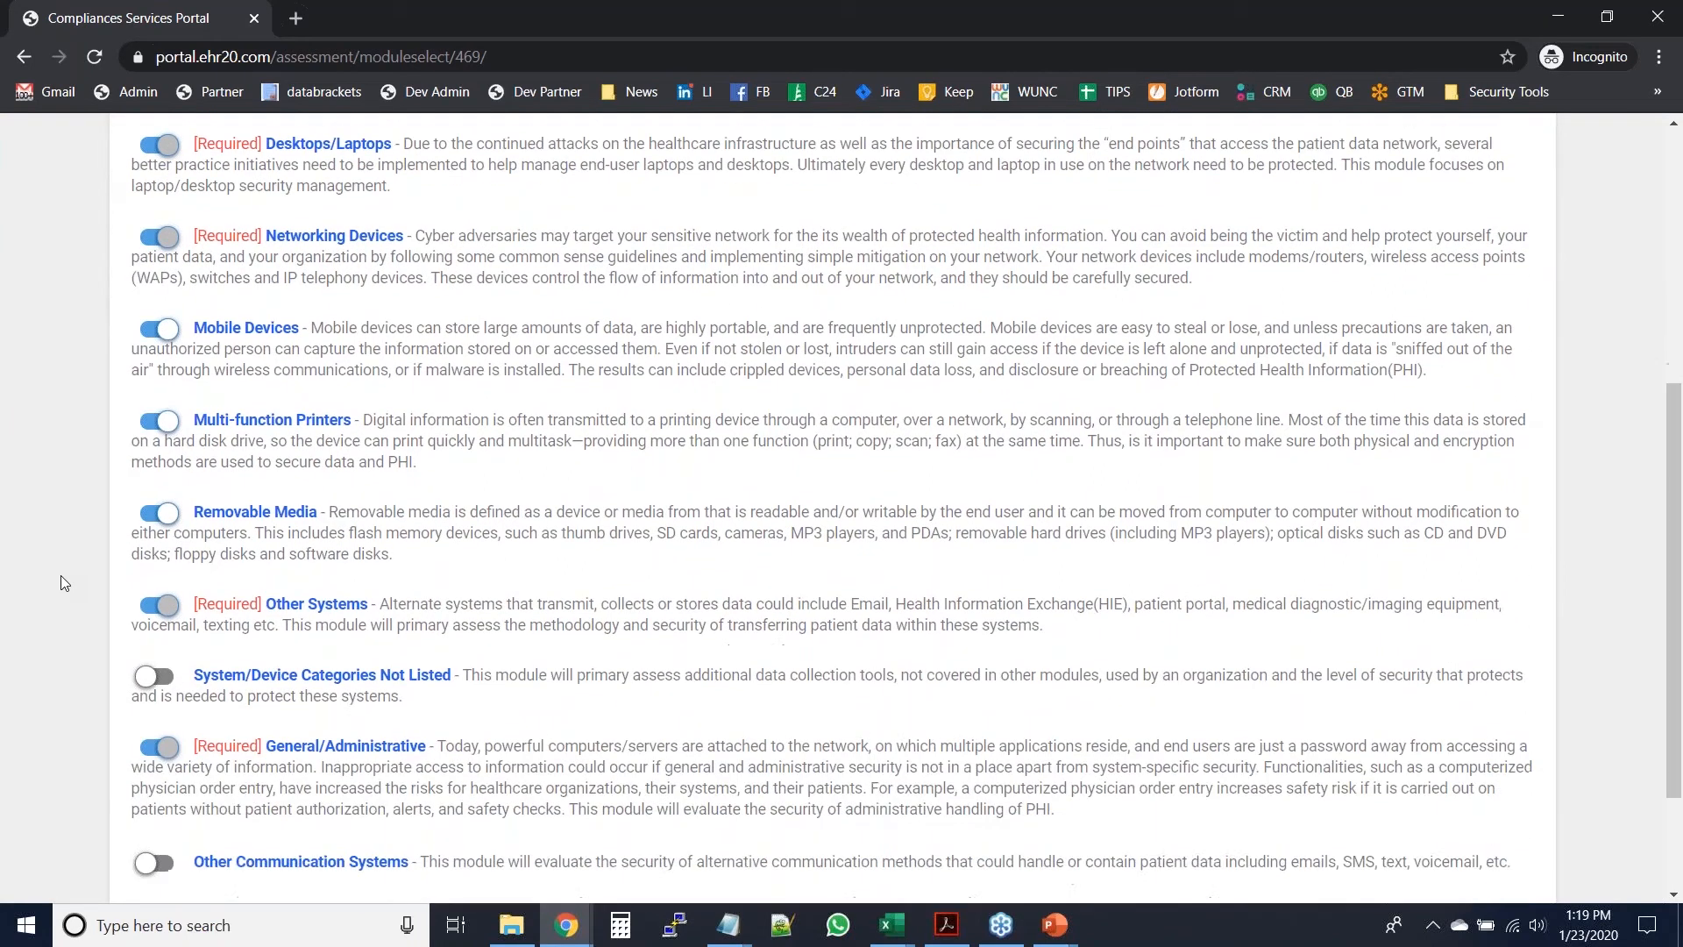
{"action": "scroll", "coordinate": [61, 576], "scroll_direction": "up", "scroll_amount": 2}
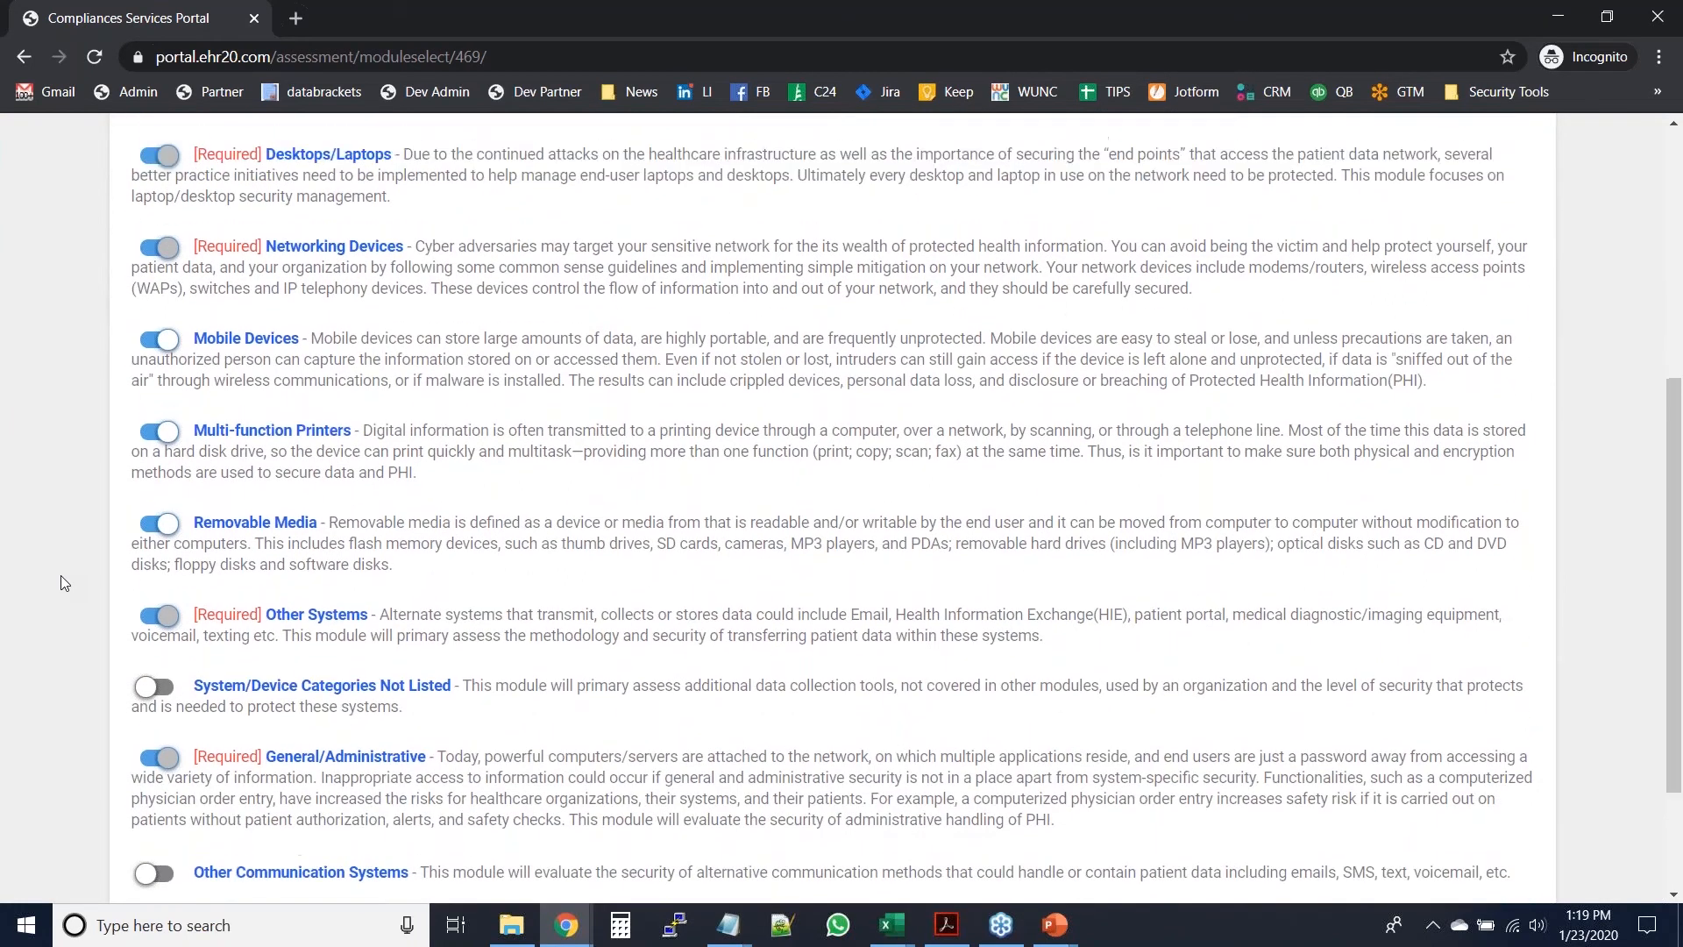
{"action": "left_click", "coordinate": [153, 419]}
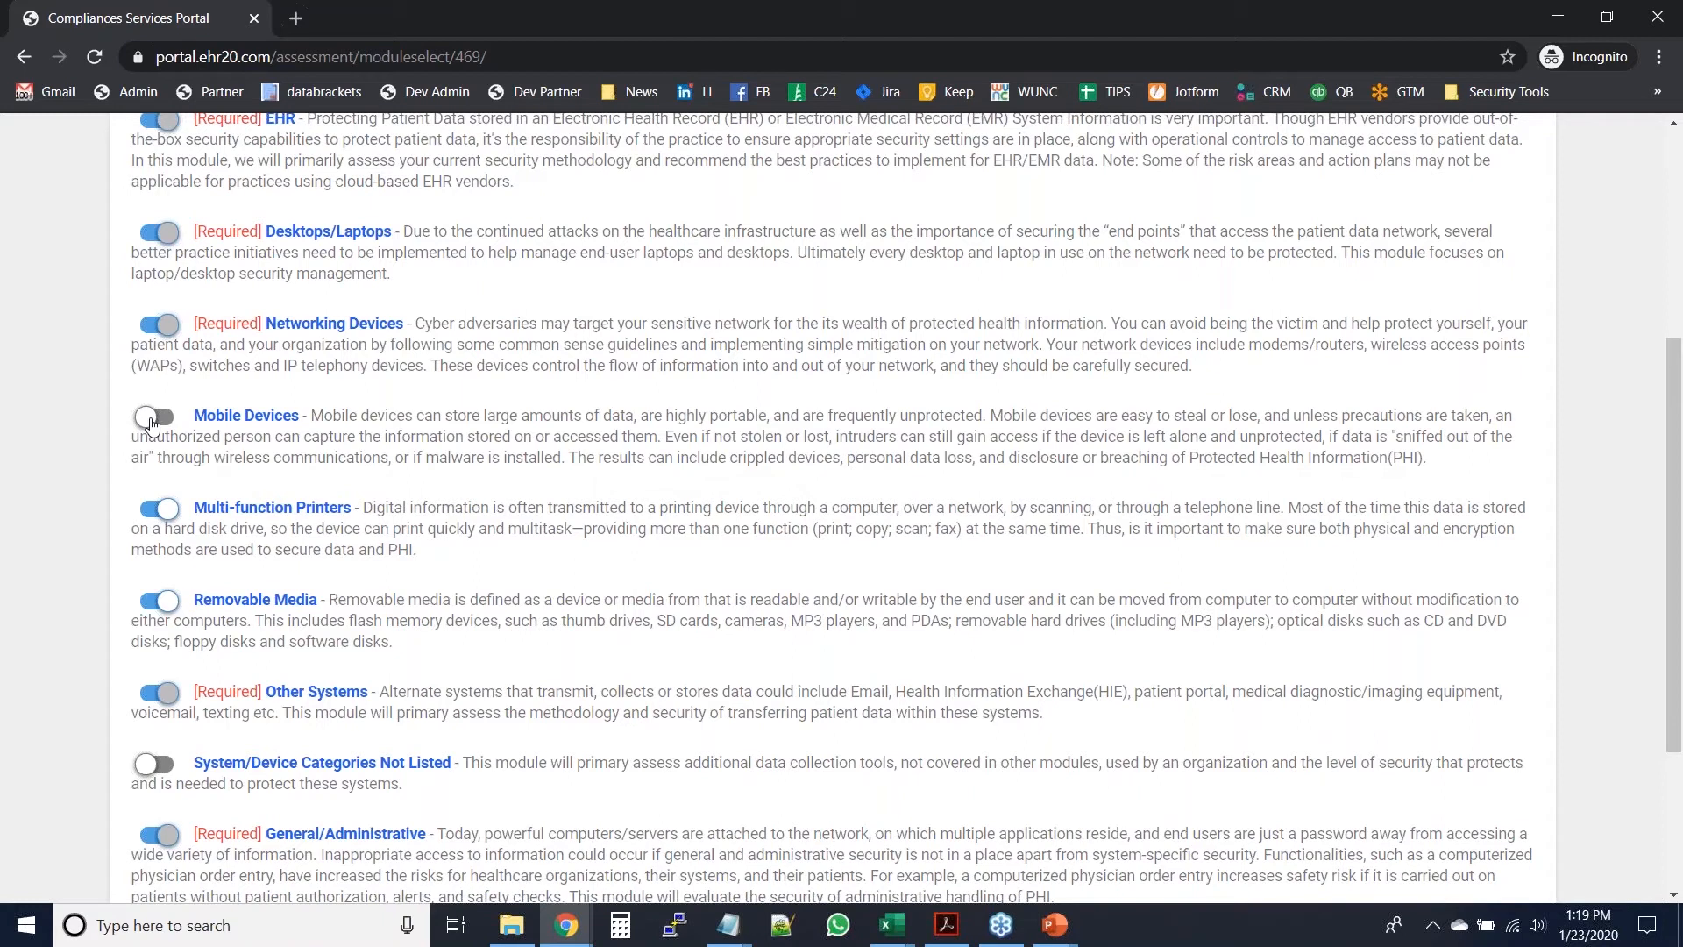
{"action": "left_click", "coordinate": [146, 521]}
{"action": "scroll", "coordinate": [67, 522], "scroll_direction": "down", "scroll_amount": 3}
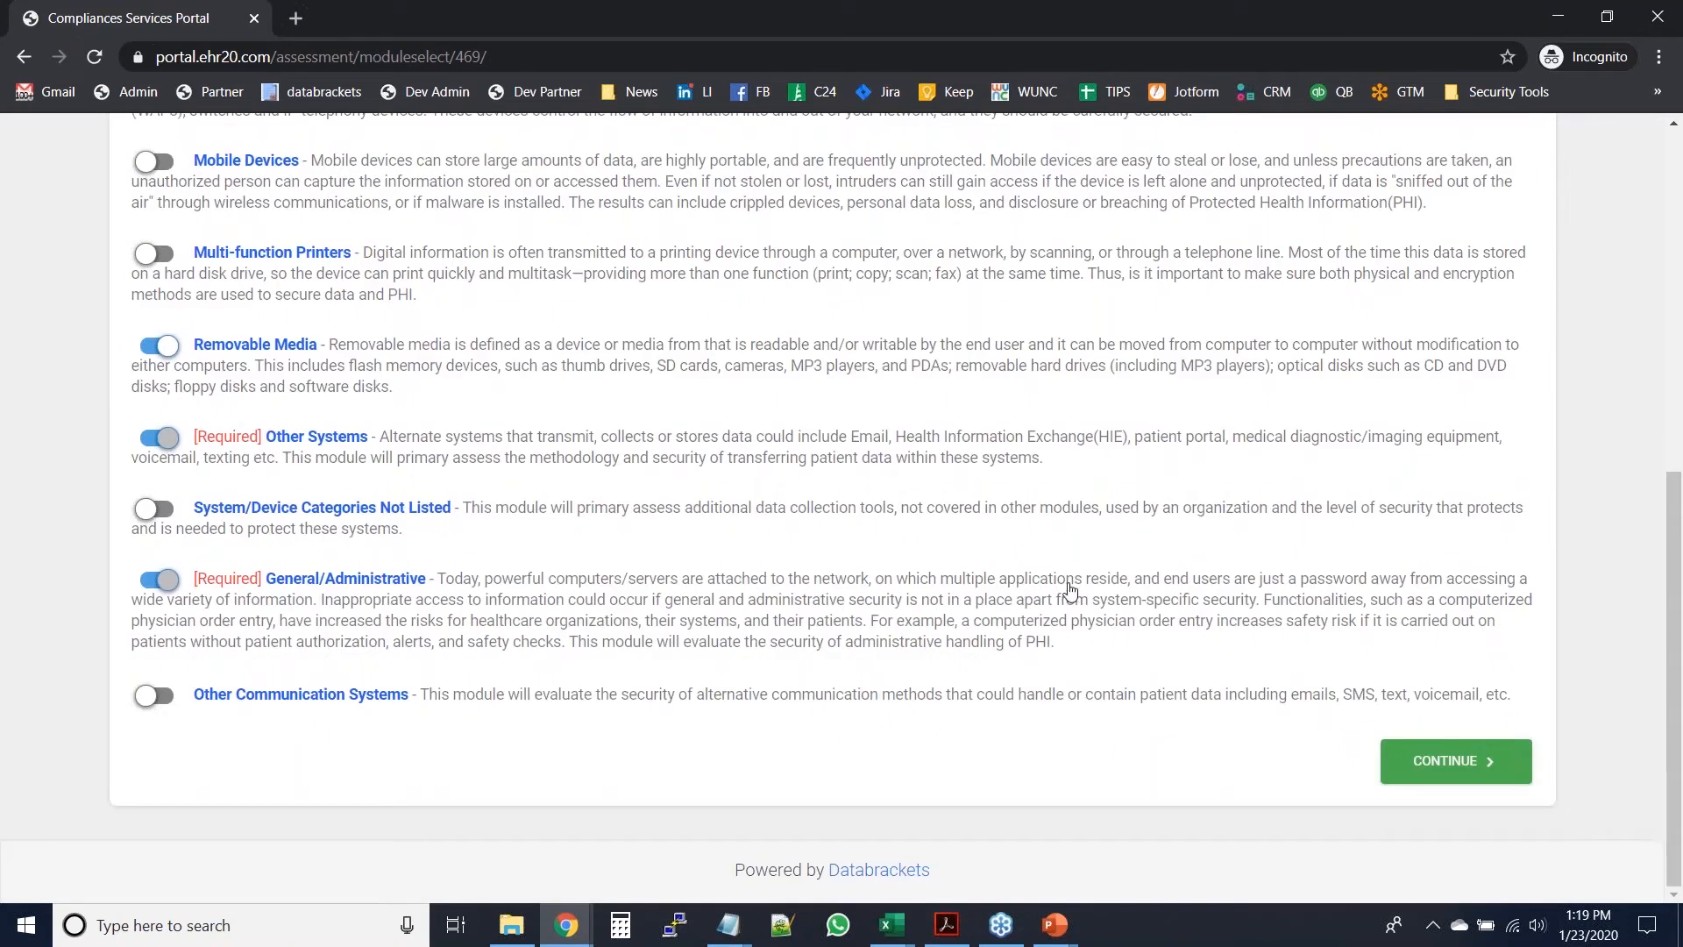
{"action": "left_click", "coordinate": [1473, 770]}
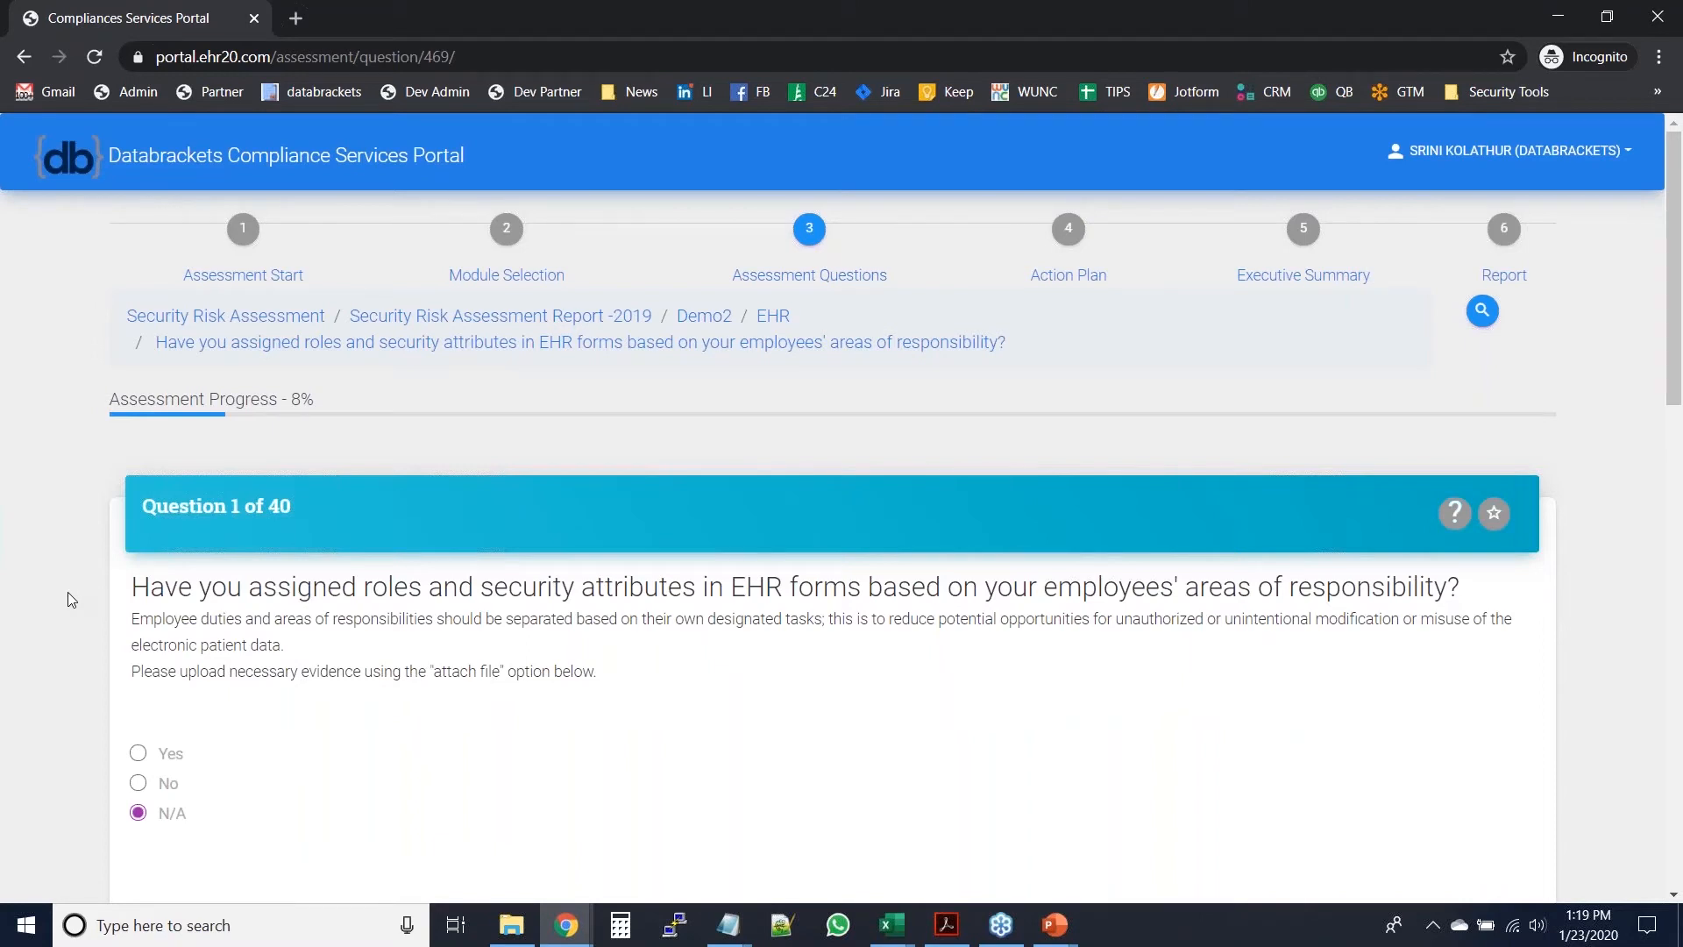
- Try the Yes, No and N/A answers on question 1 about EHR roles to compare their preset comments, ending on N/A
{"action": "key", "text": "Page_Down"}
{"action": "key", "text": "Page_Up"}
{"action": "scroll", "coordinate": [72, 600], "scroll_direction": "down", "scroll_amount": 5}
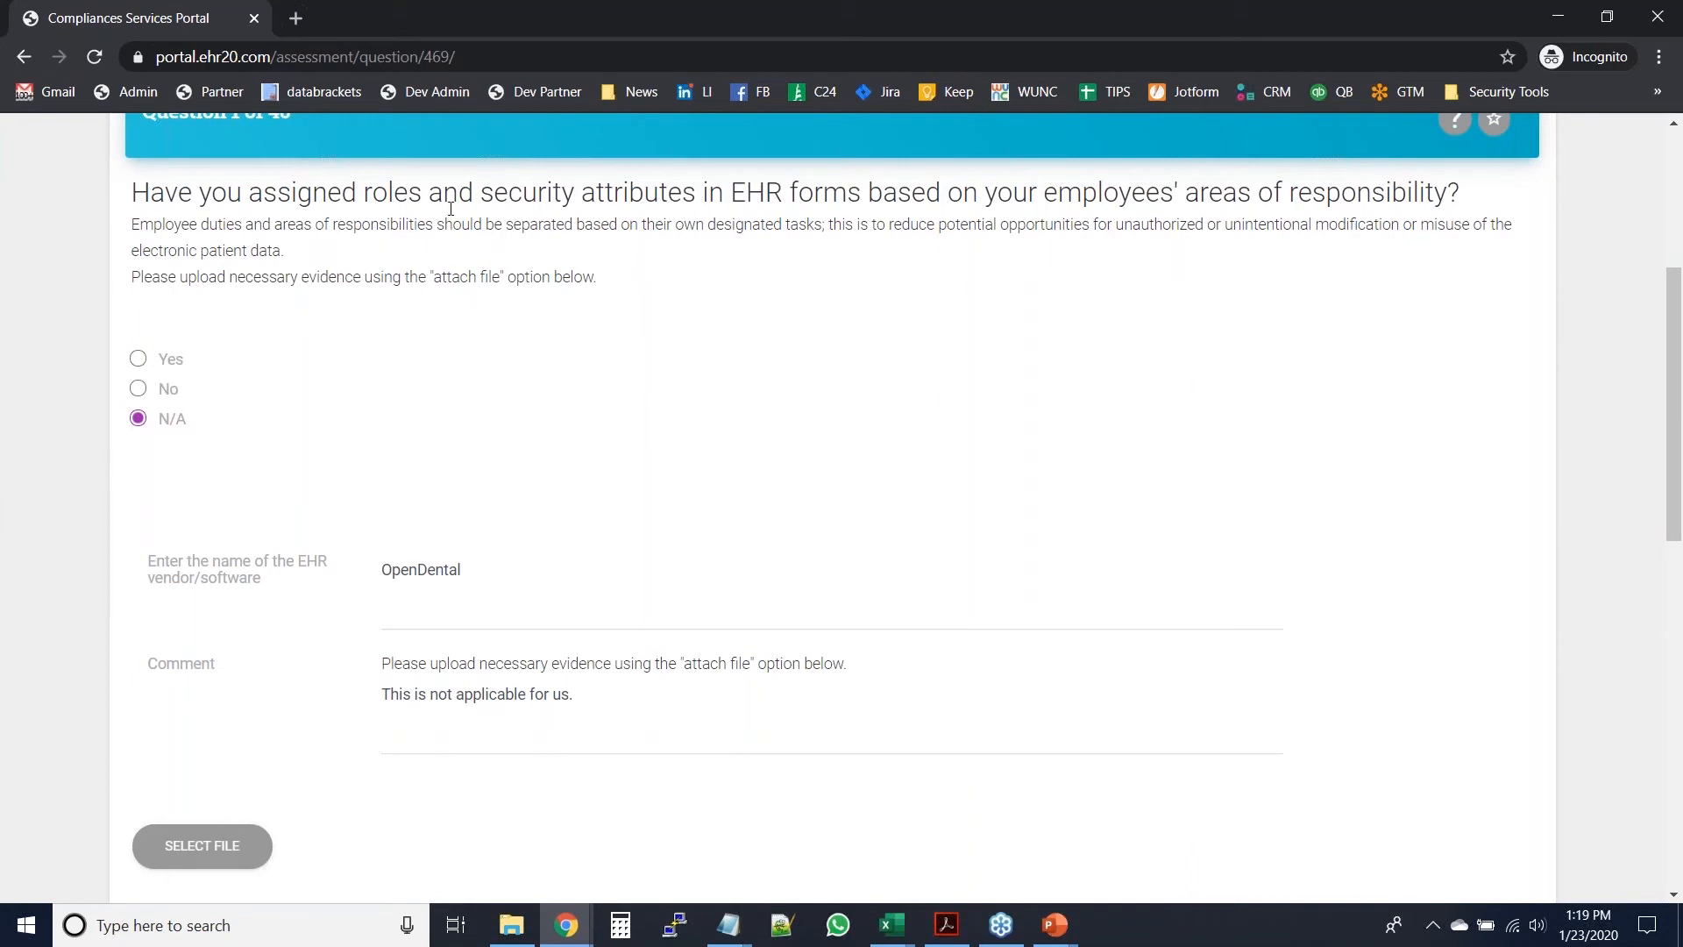
{"action": "left_click", "coordinate": [139, 359]}
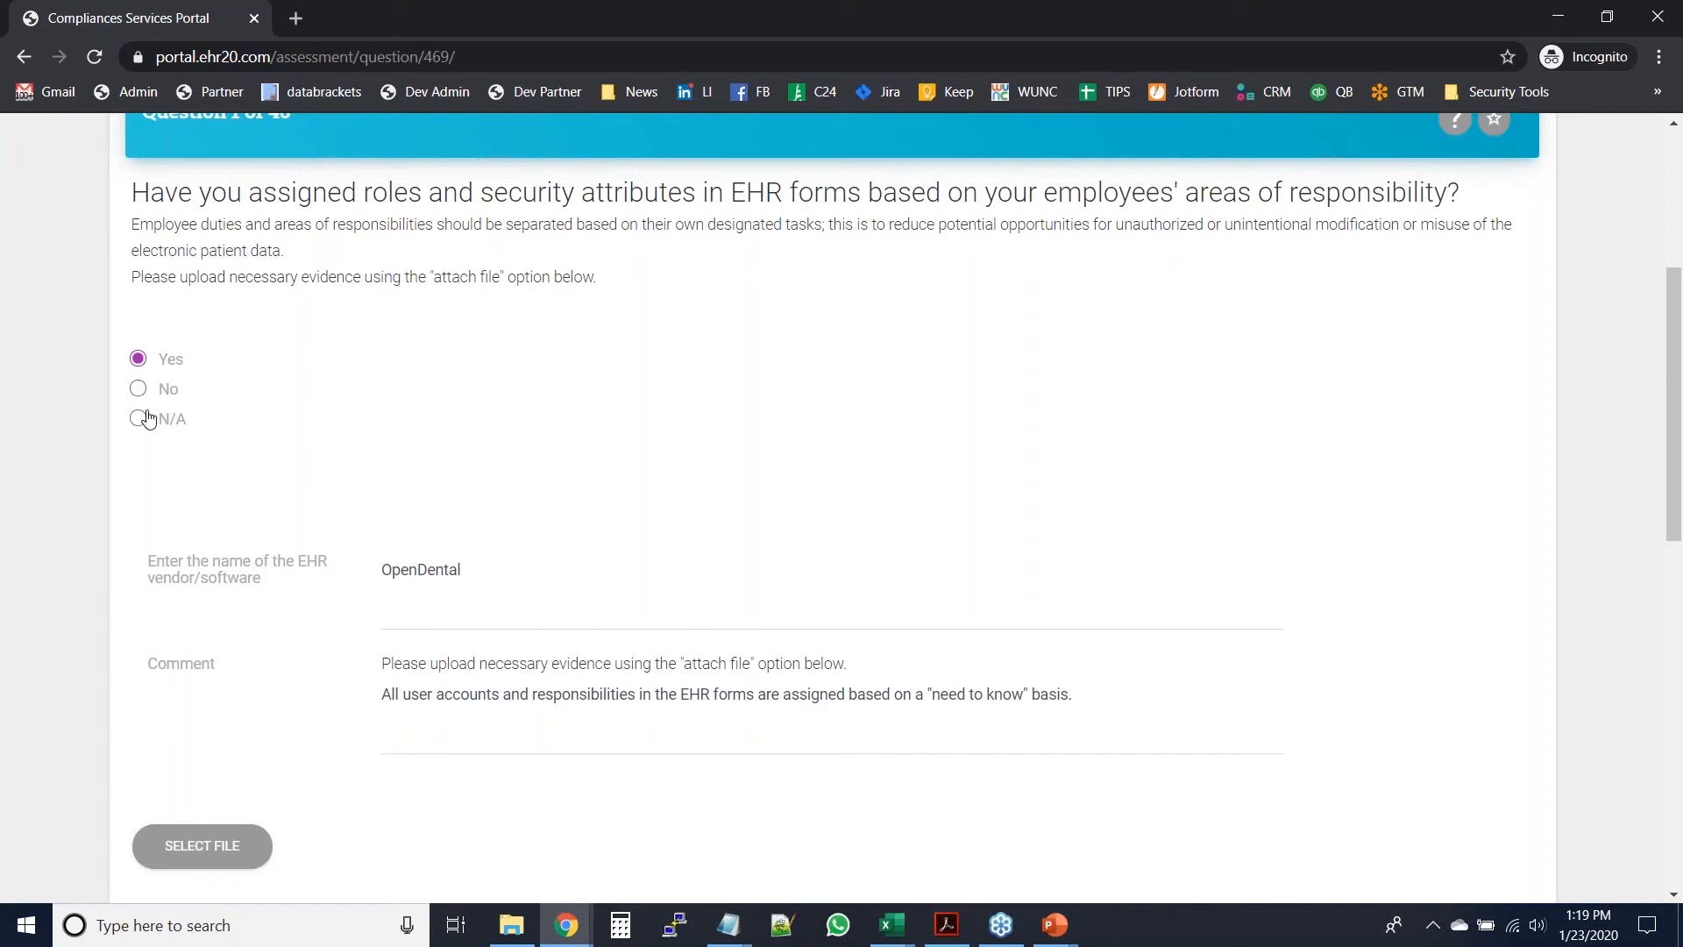
{"action": "left_click", "coordinate": [138, 389]}
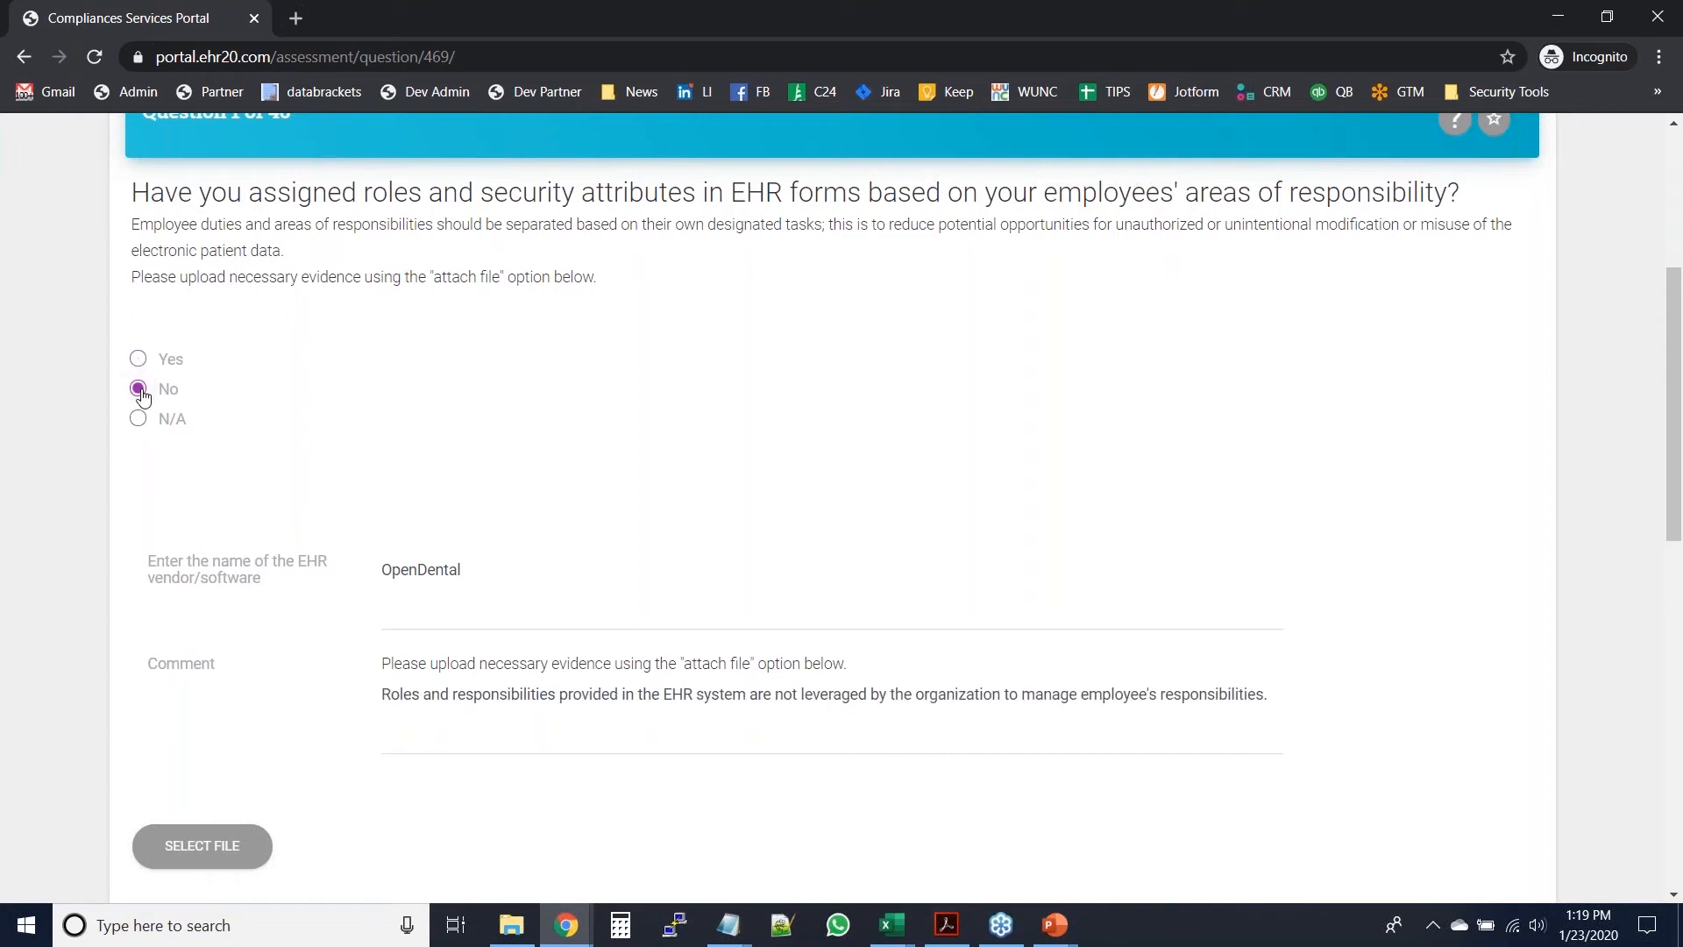
{"action": "left_click", "coordinate": [139, 419]}
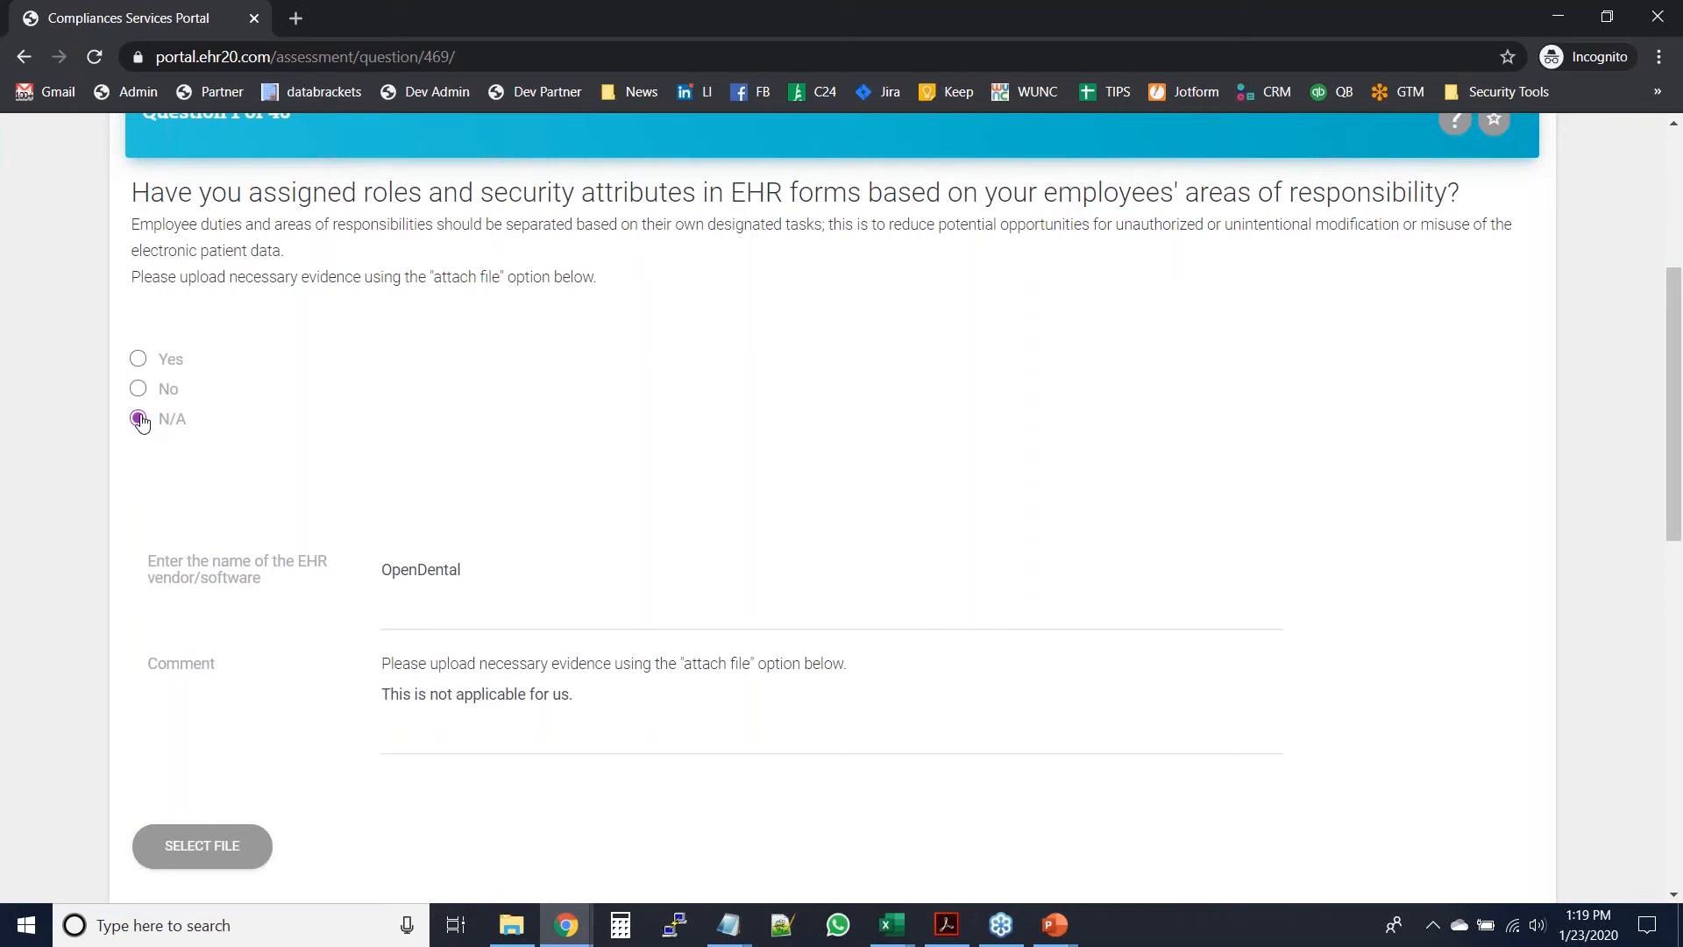
{"action": "left_click", "coordinate": [137, 362]}
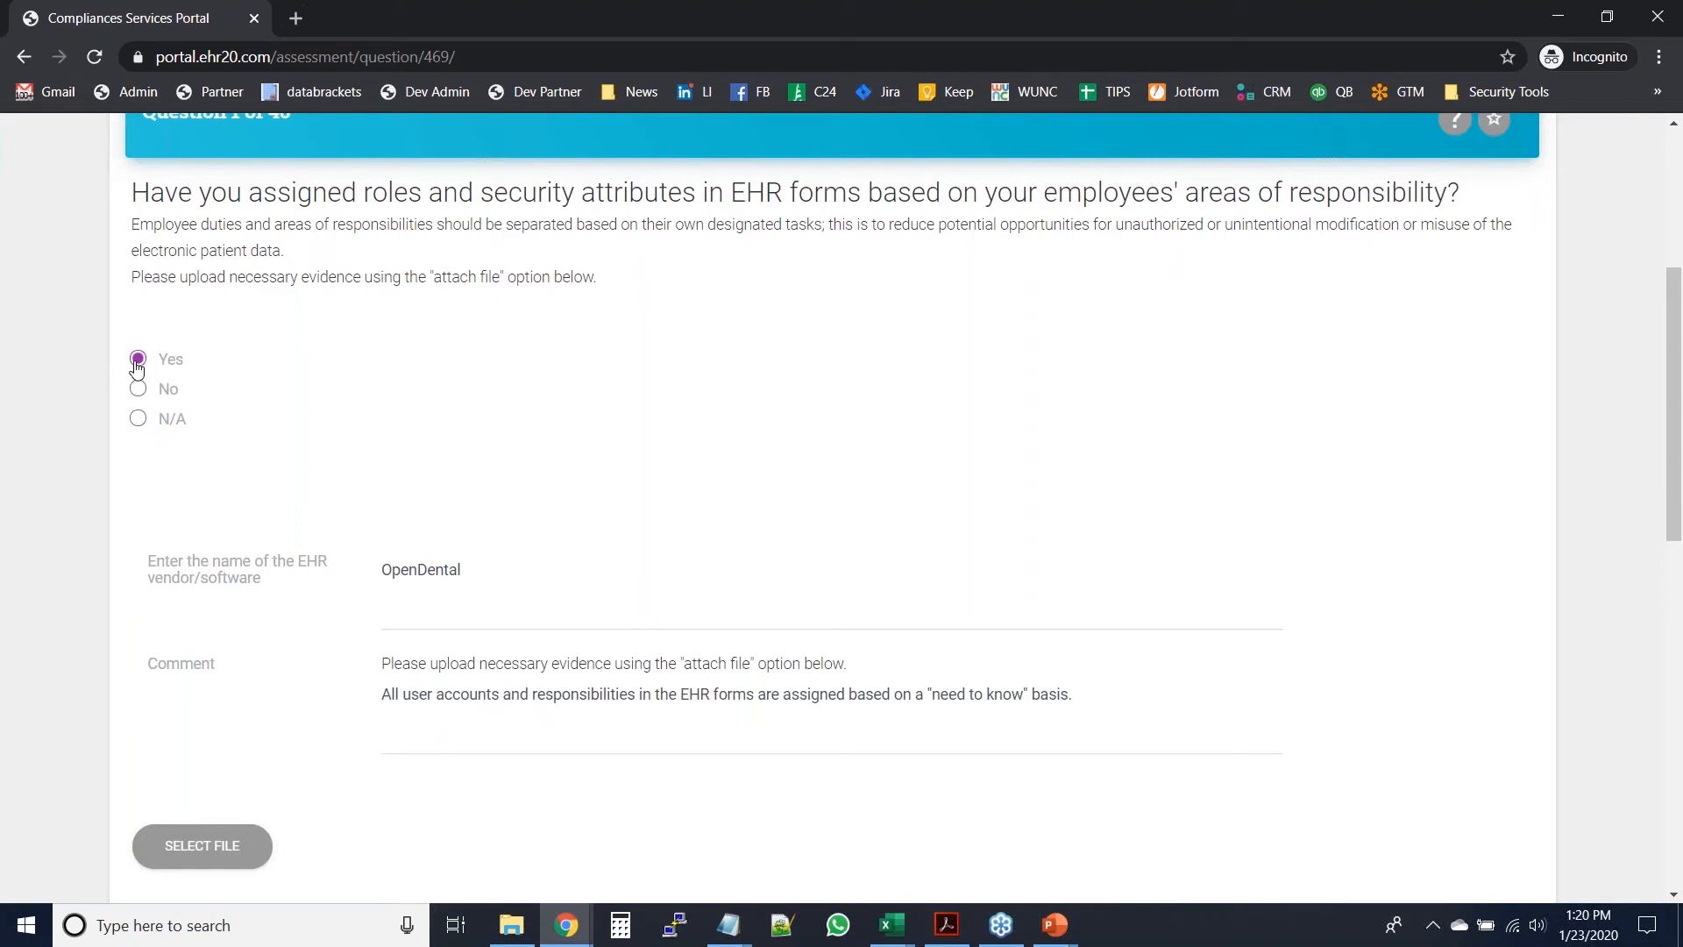
{"action": "left_click", "coordinate": [142, 391]}
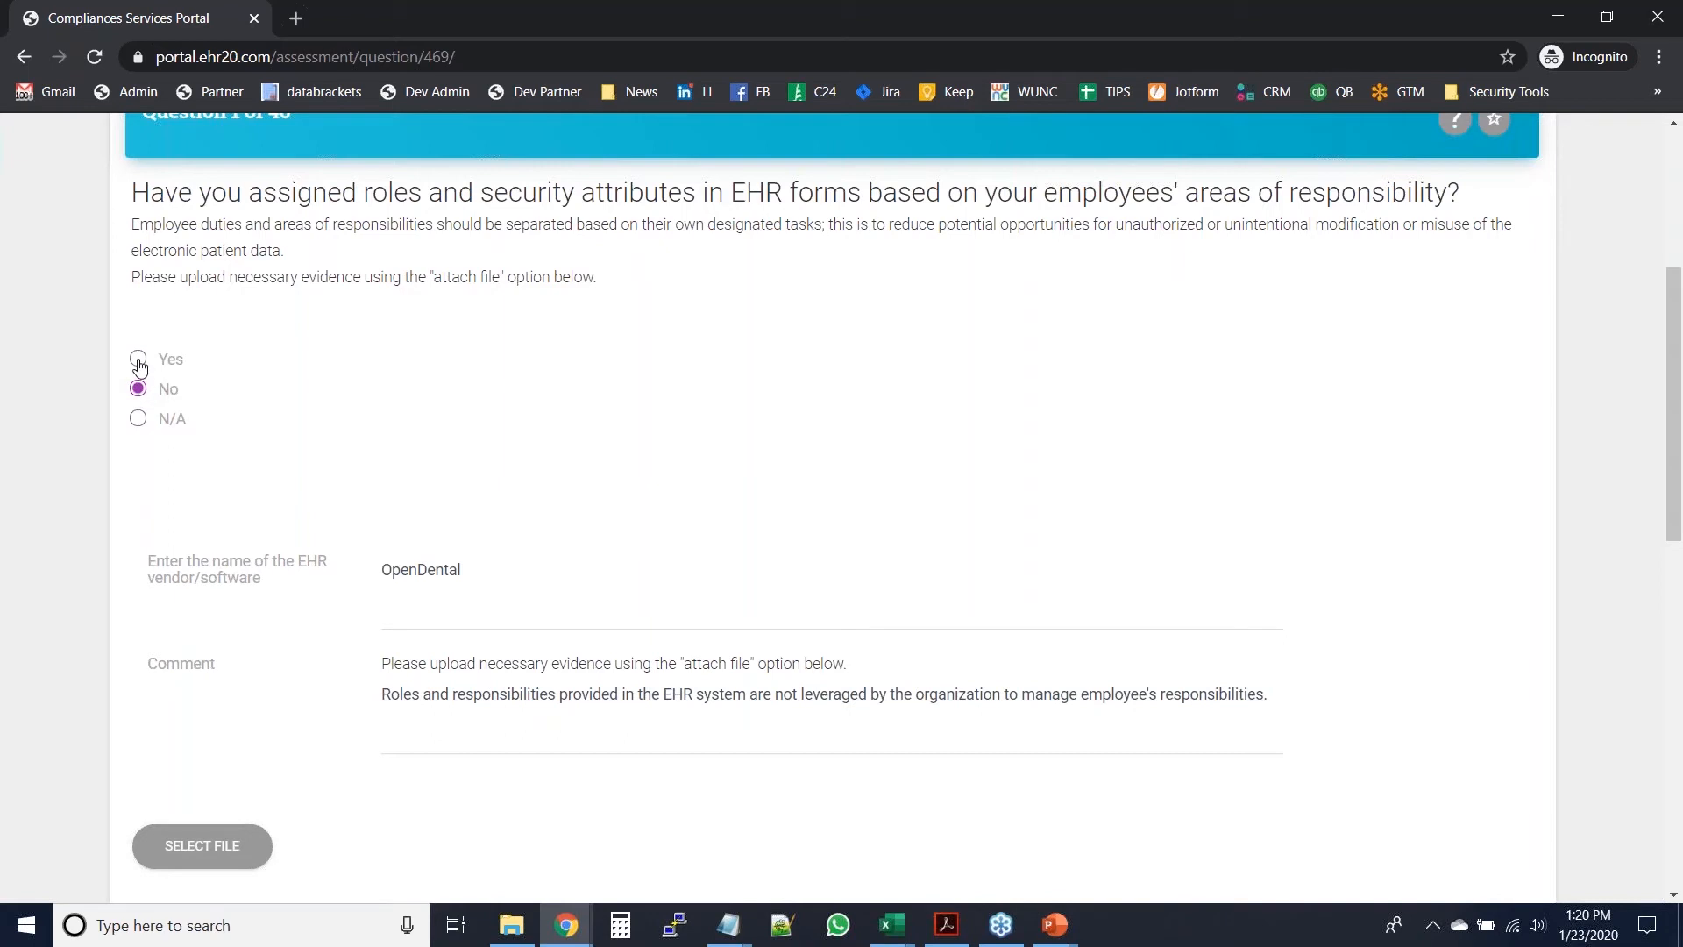
{"action": "left_click", "coordinate": [138, 363]}
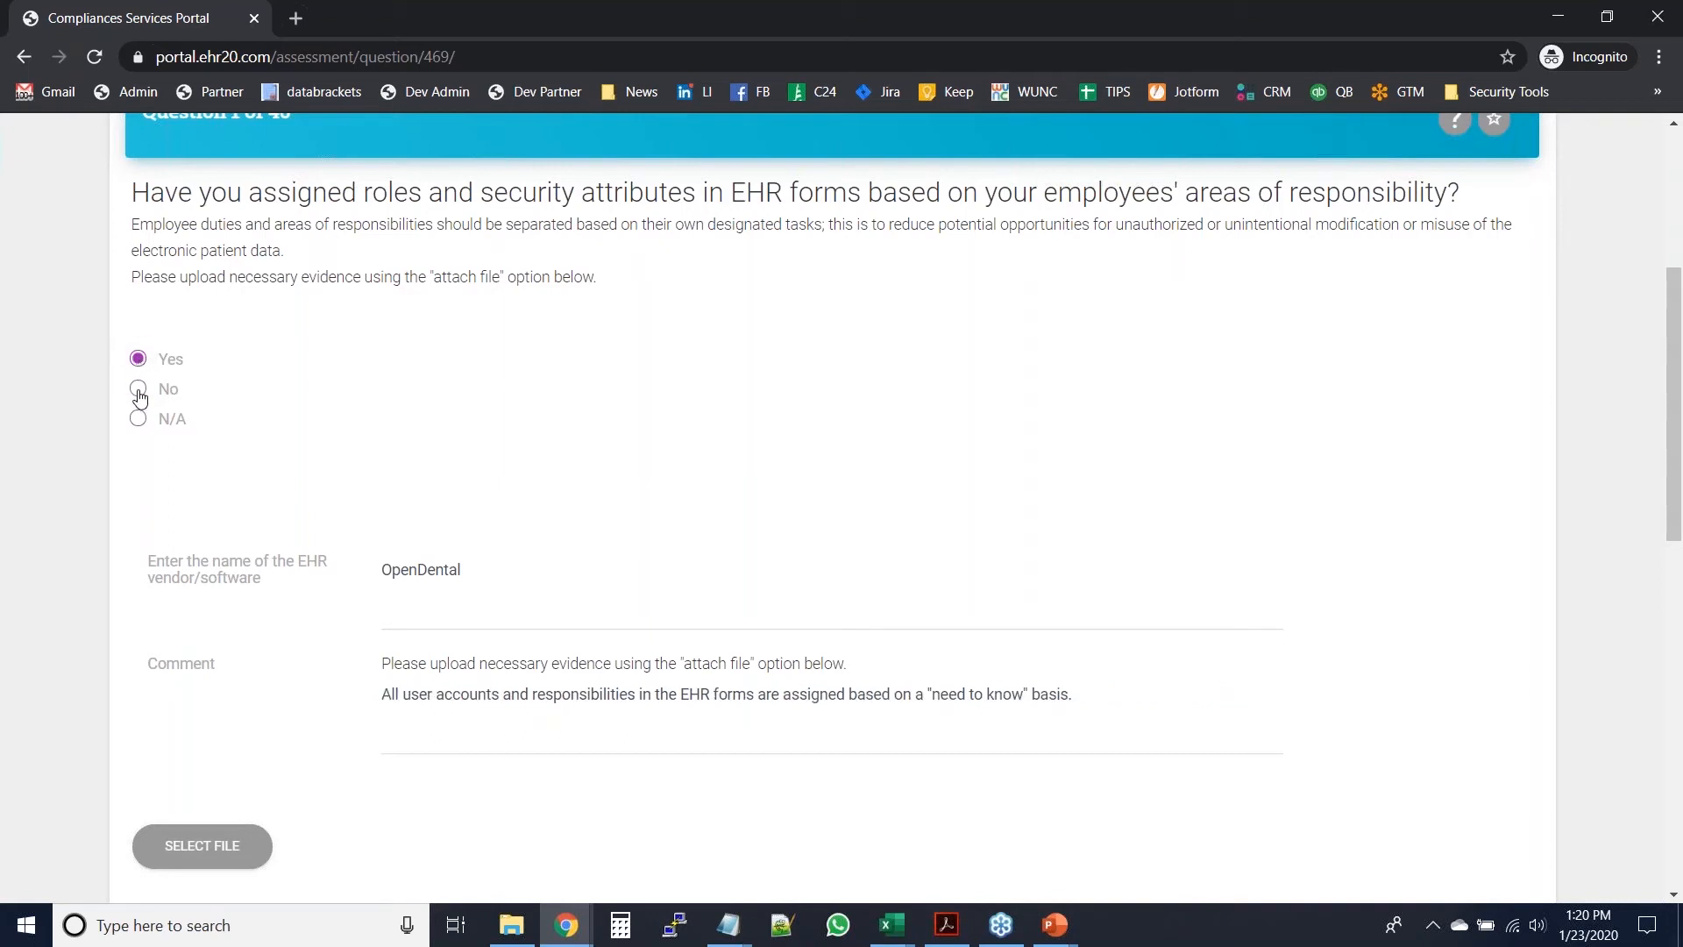
{"action": "left_click", "coordinate": [139, 391]}
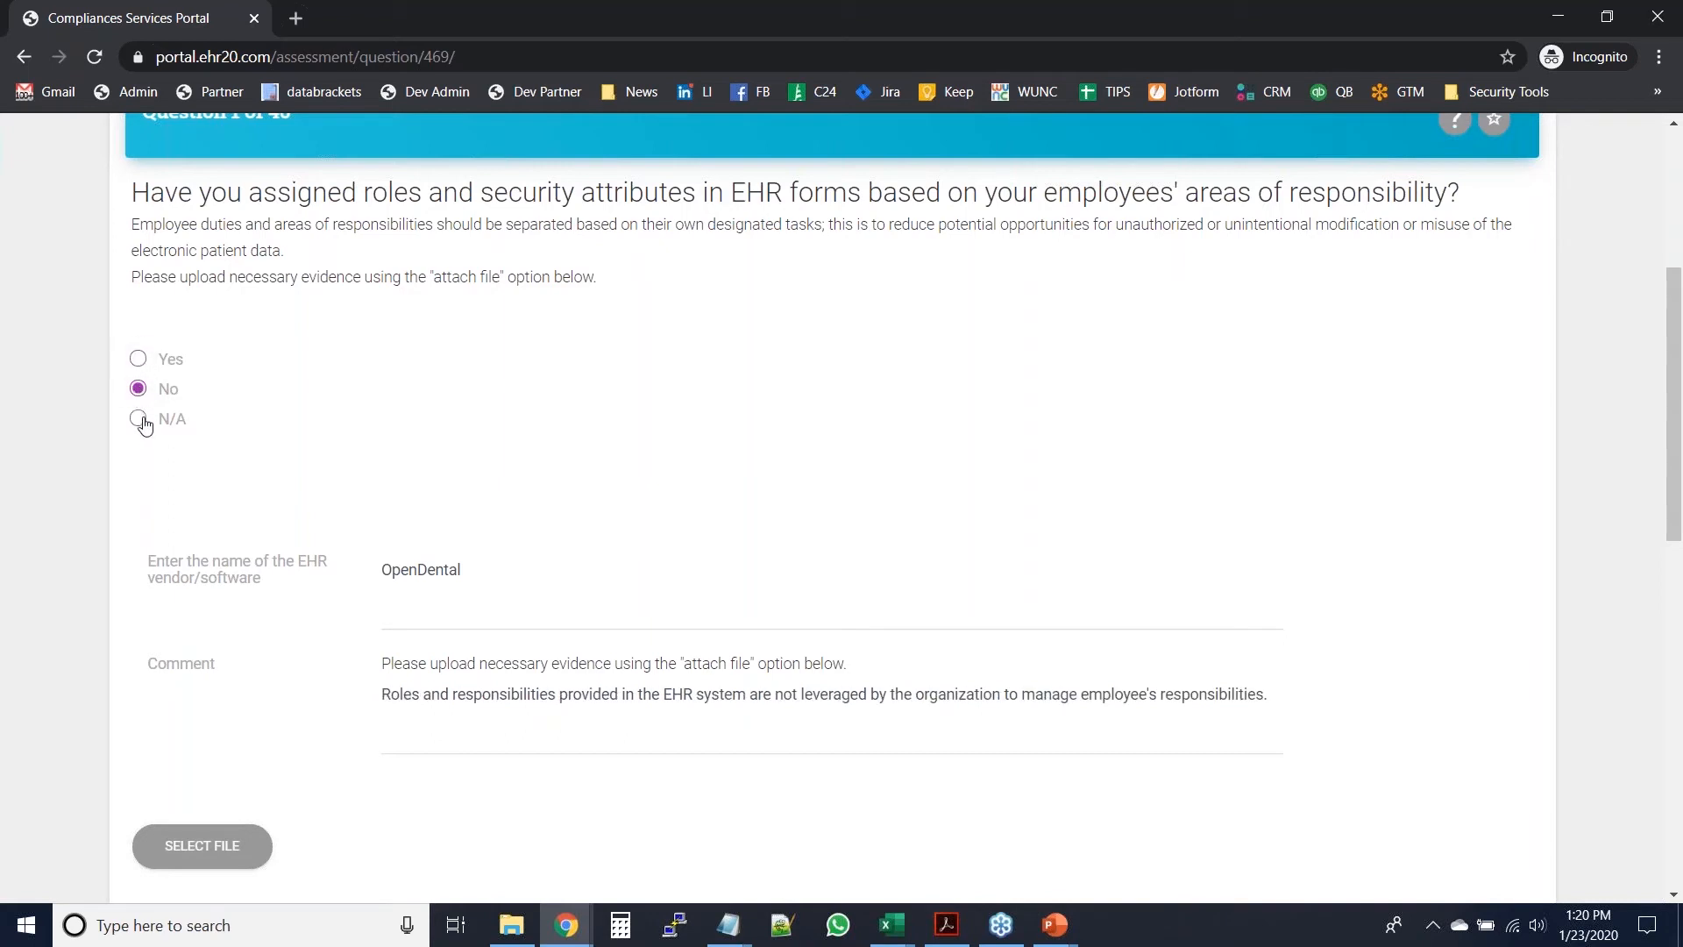
{"action": "left_click", "coordinate": [139, 421]}
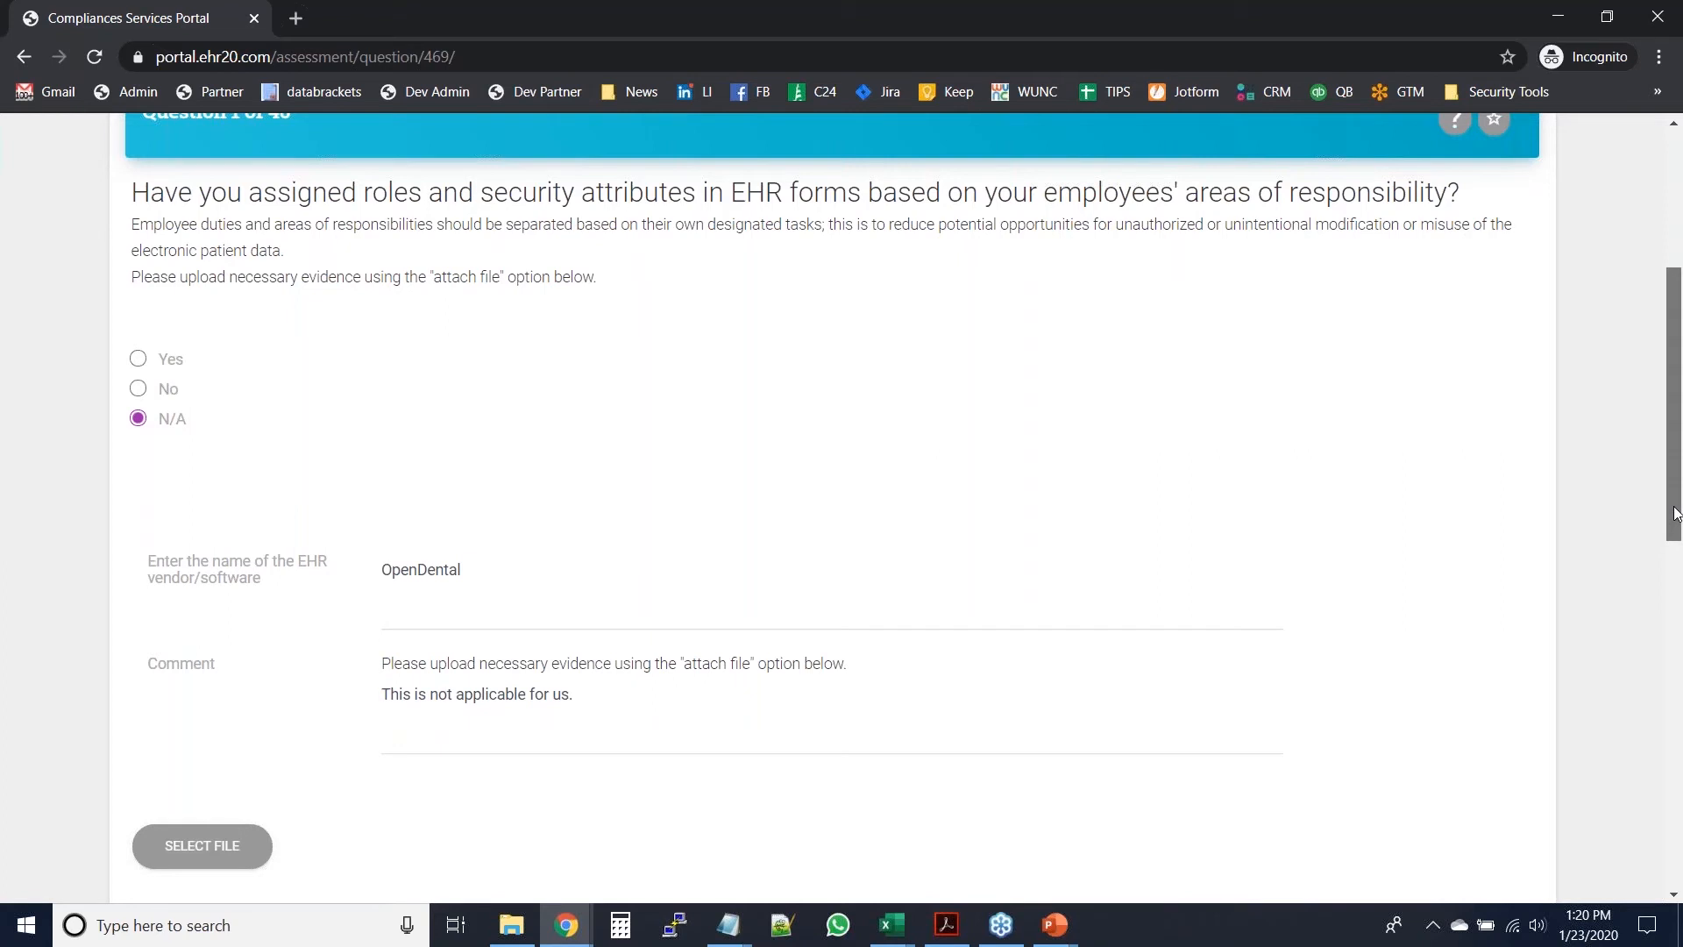
- Open the evidence file chooser for question 1 and dismiss it without attaching a file
{"action": "scroll", "coordinate": [1675, 512], "scroll_direction": "down", "scroll_amount": 3}
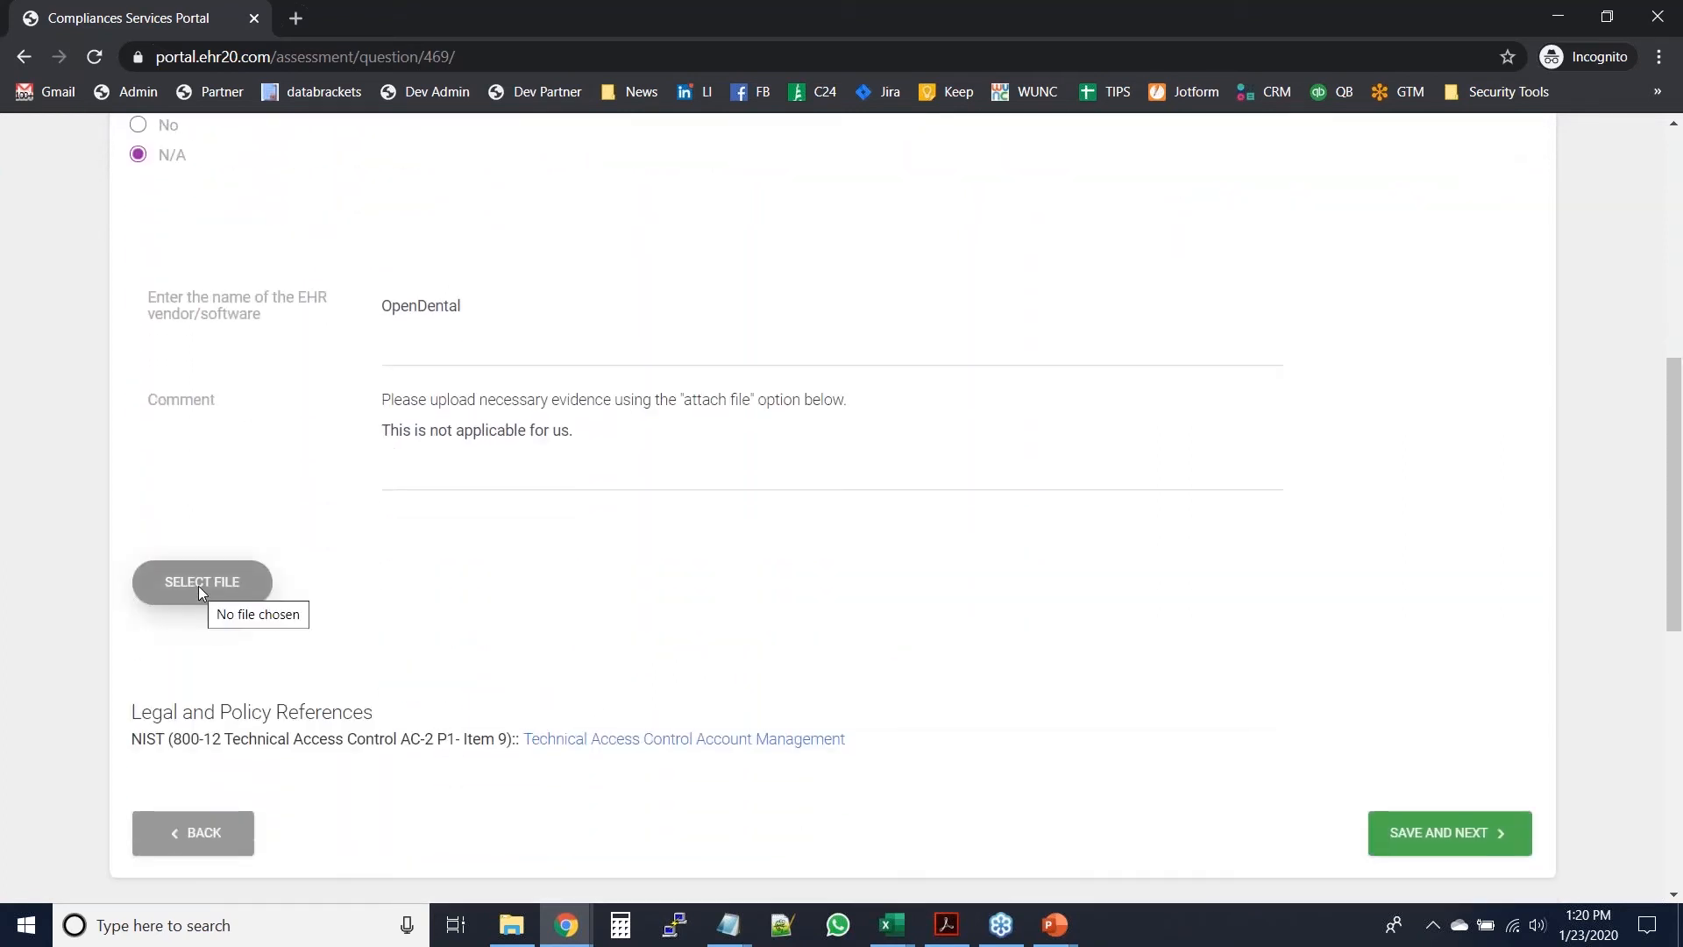
{"action": "left_click", "coordinate": [198, 584]}
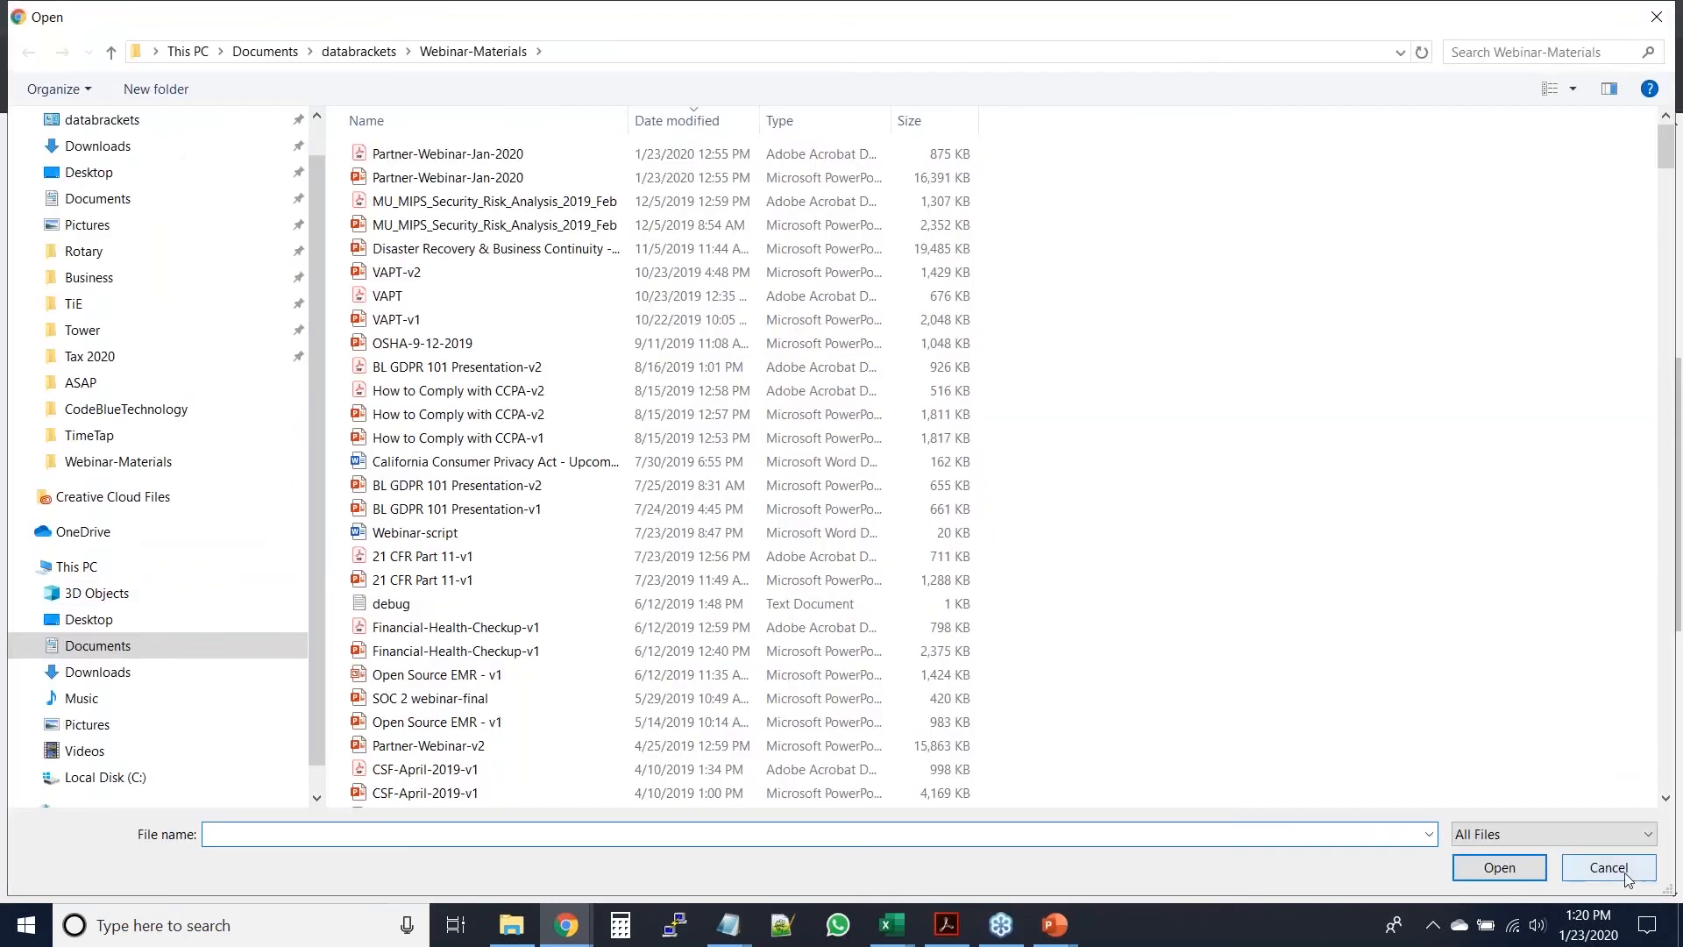
{"action": "left_click", "coordinate": [1624, 872]}
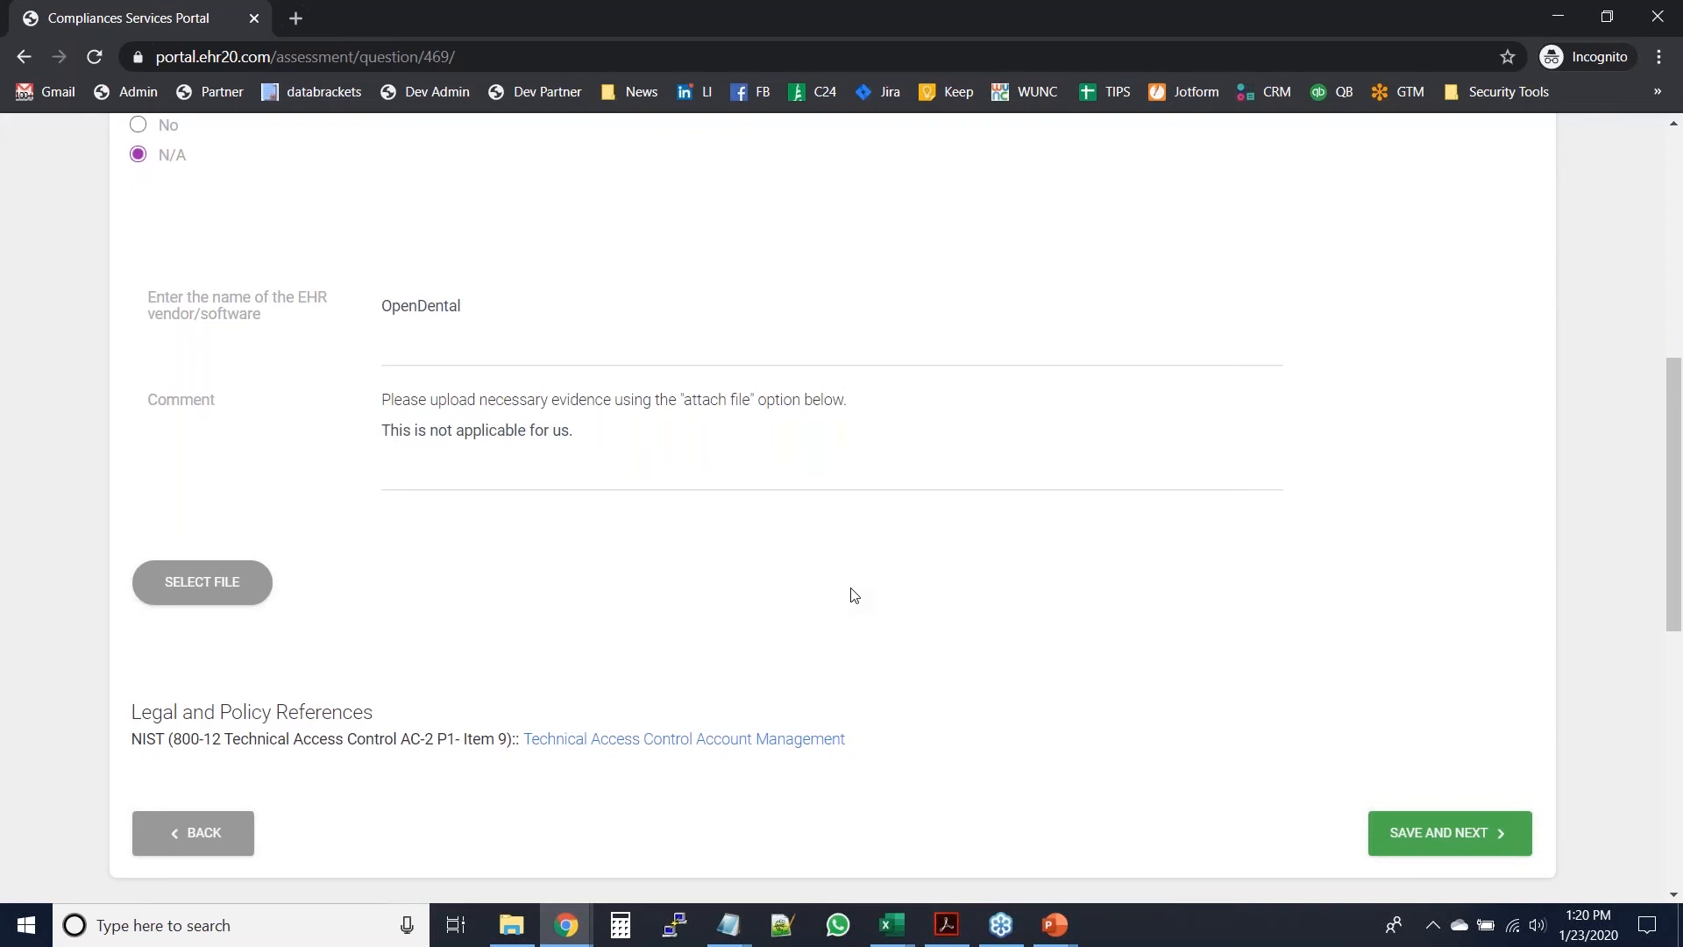
- Check the legal and policy references of question 1, save its N/A answer and continue to question 2
{"action": "left_click_drag", "start_coordinate": [1677, 571], "coordinate": [1678, 633]}
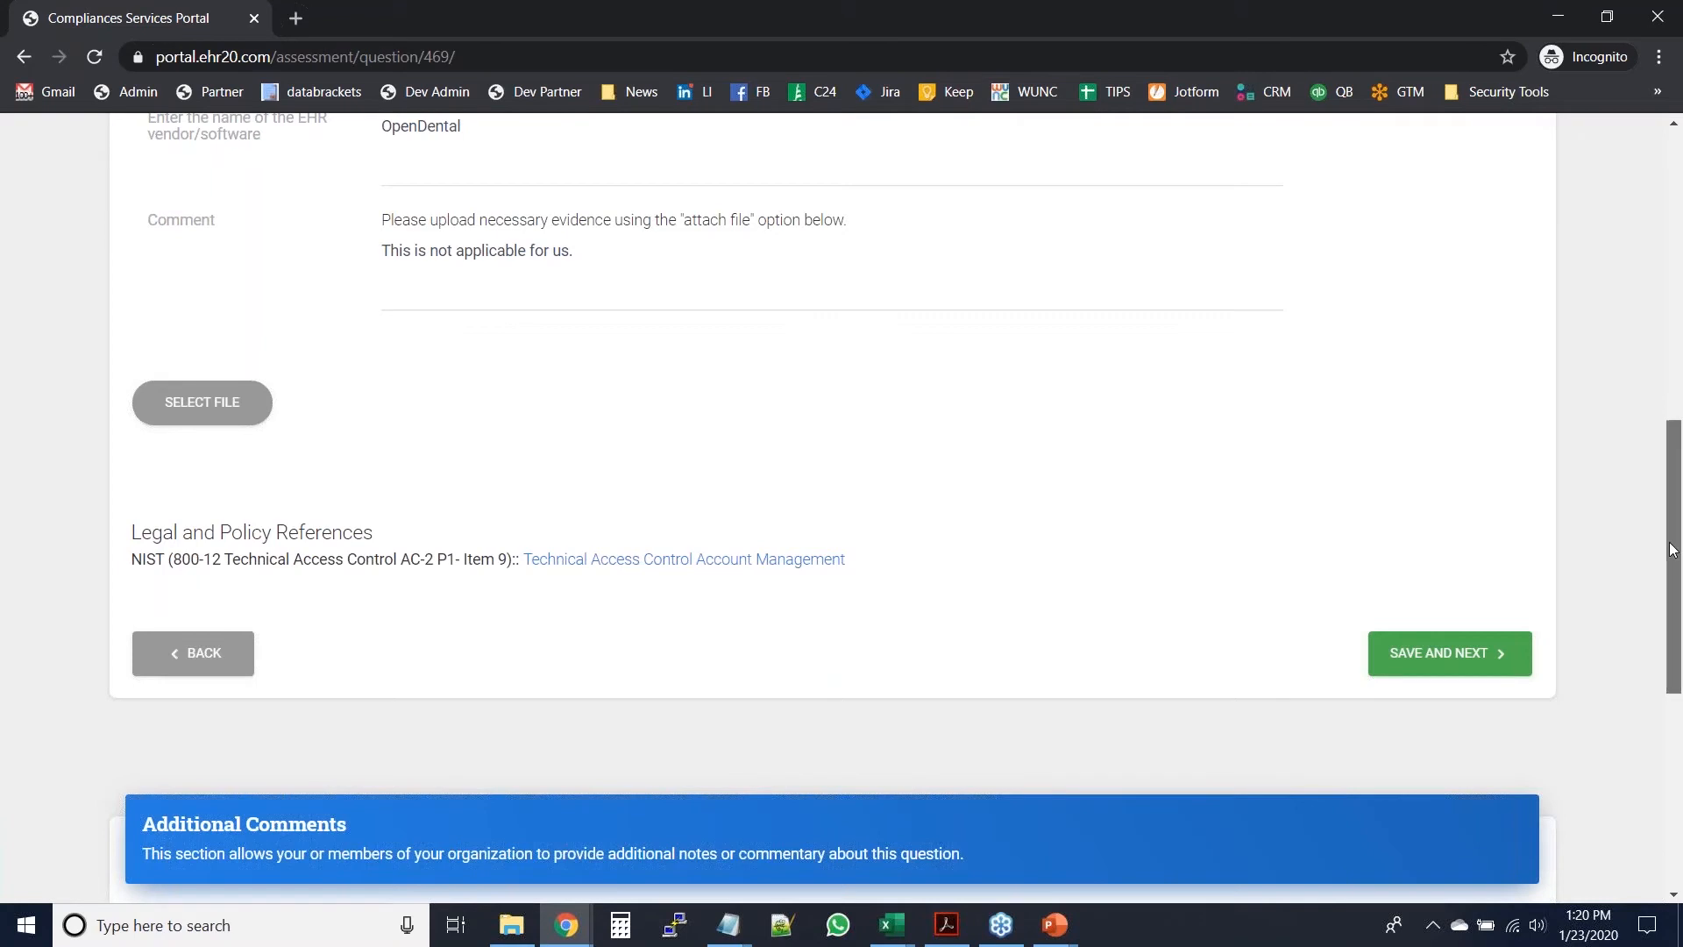
{"action": "scroll", "coordinate": [1672, 551], "scroll_direction": "down", "scroll_amount": 1}
{"action": "scroll", "coordinate": [1672, 551], "scroll_direction": "up", "scroll_amount": 1}
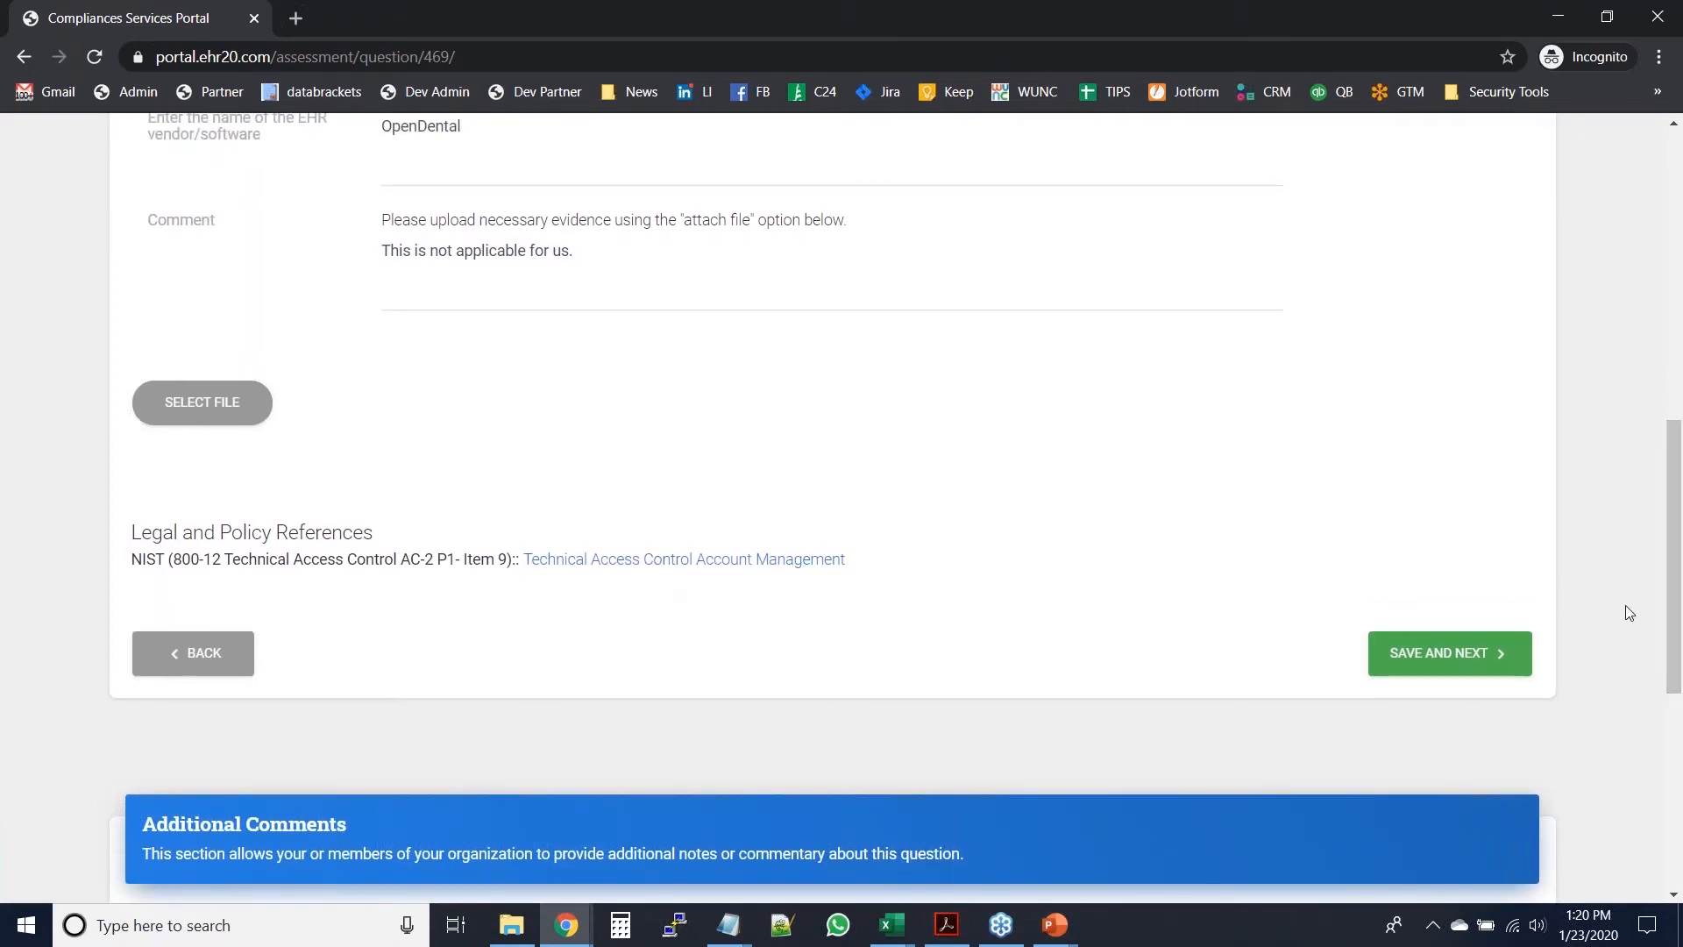
{"action": "left_click", "coordinate": [1479, 657]}
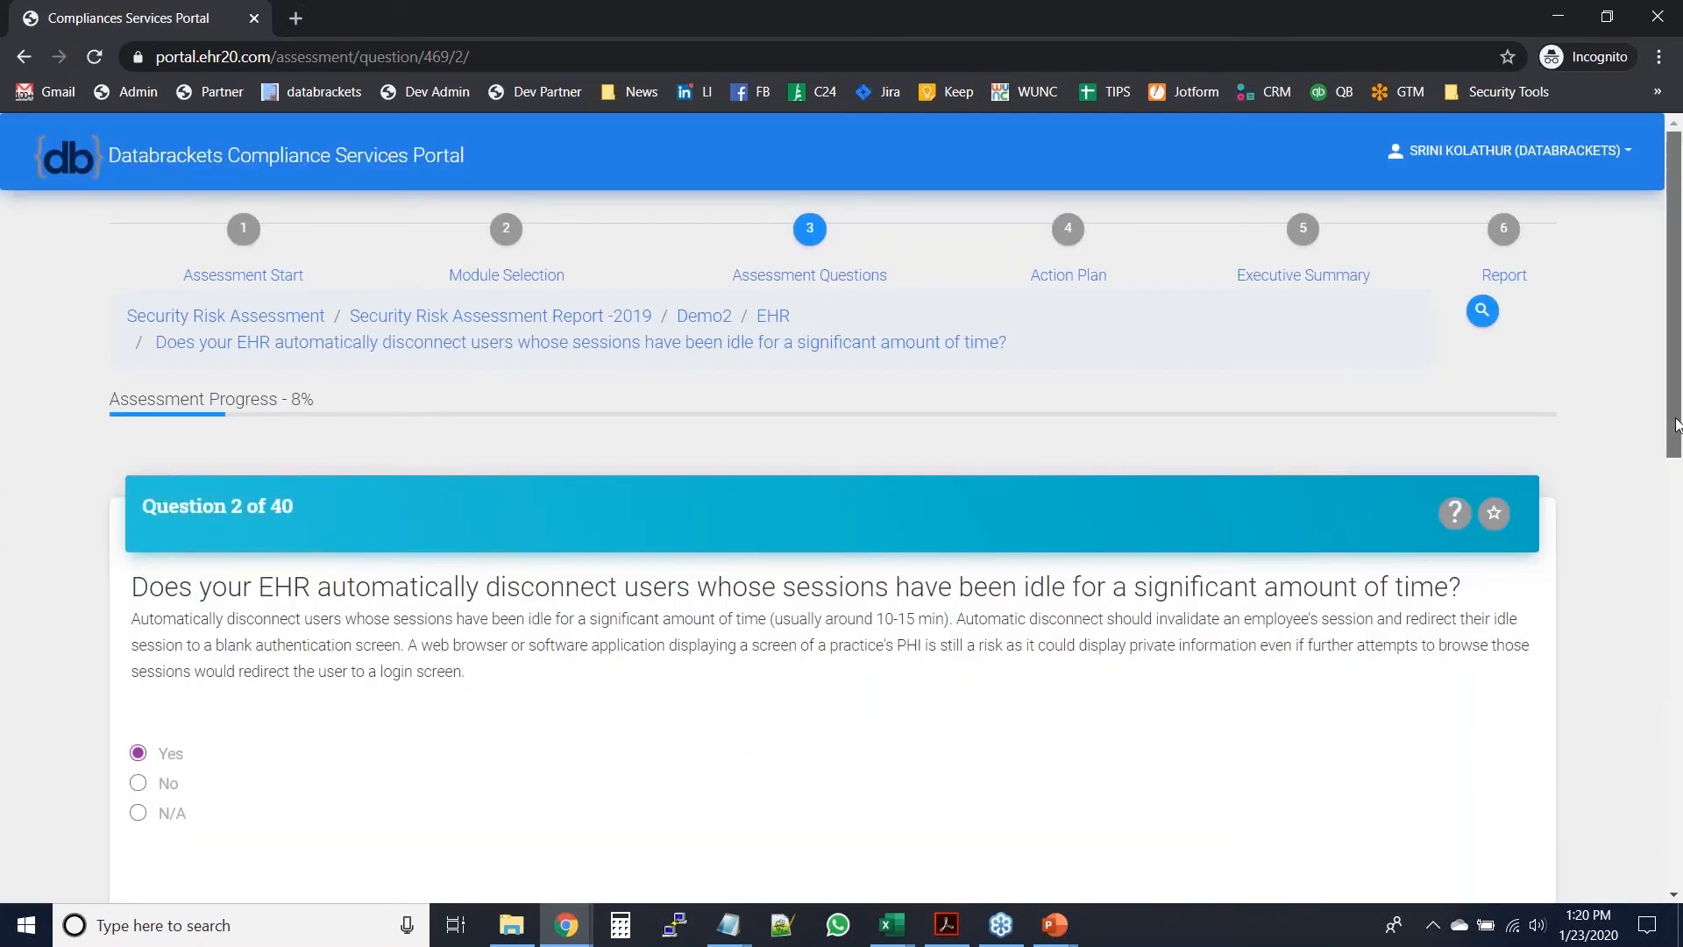
- Post the additional comment "need add." on question 2 about automatic EHR session disconnect
{"action": "scroll", "coordinate": [1676, 442], "scroll_direction": "down", "scroll_amount": 1}
{"action": "left_click_drag", "start_coordinate": [1676, 443], "coordinate": [1678, 845]}
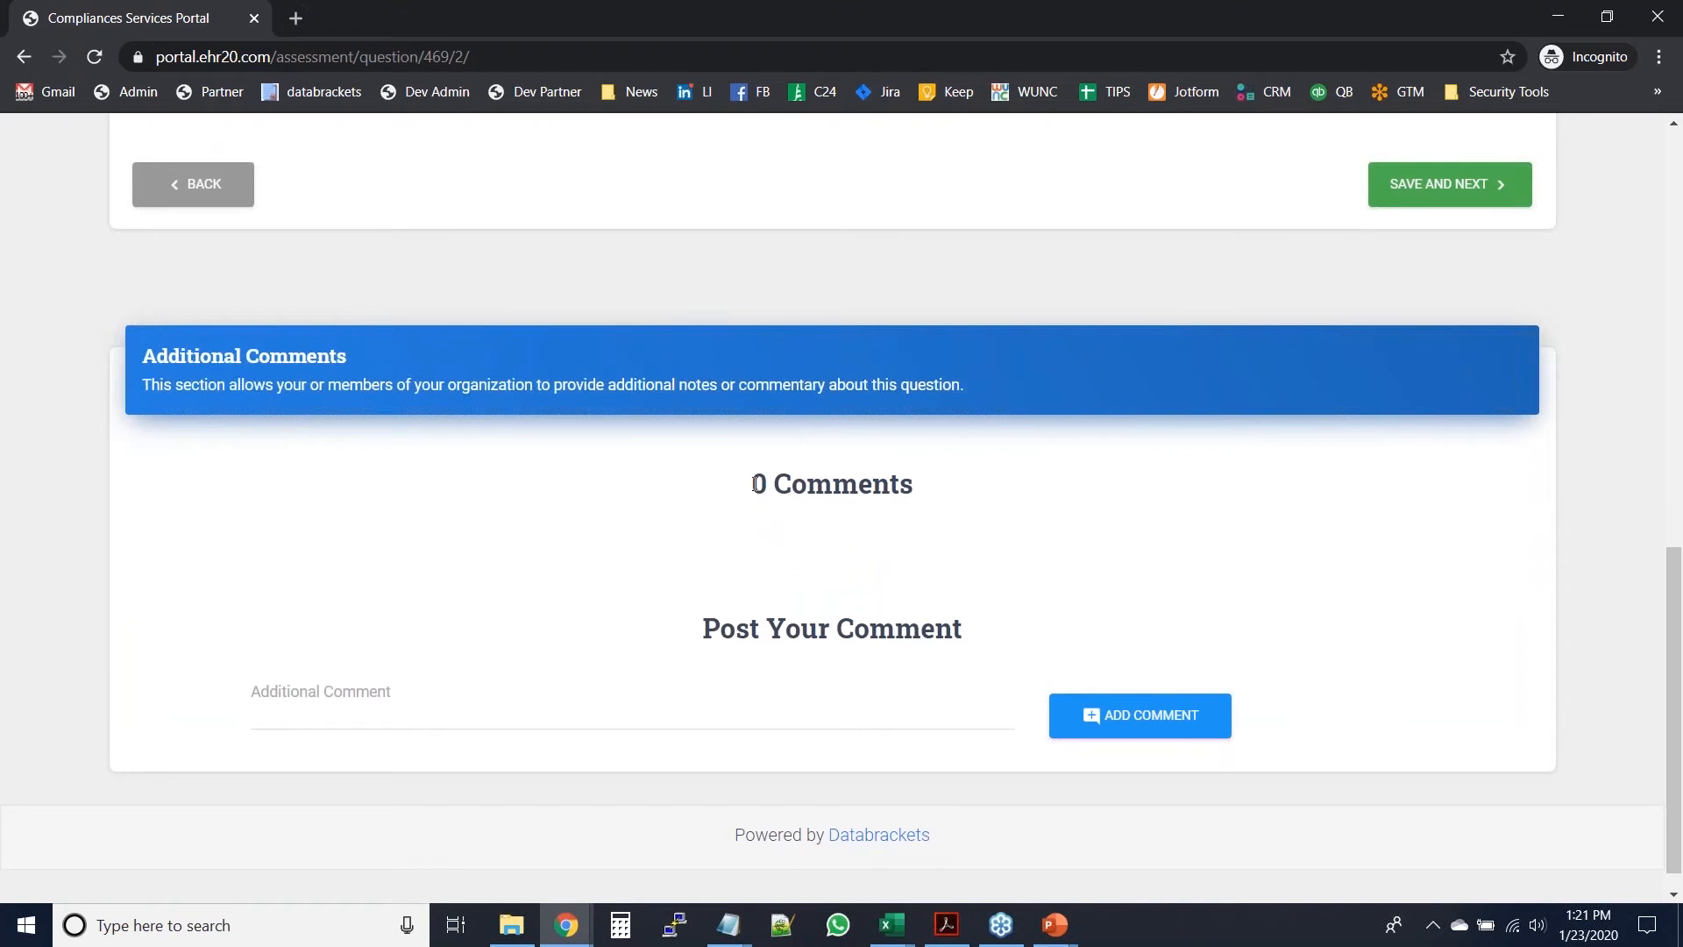
{"action": "left_click_drag", "start_coordinate": [1679, 614], "coordinate": [1679, 513]}
{"action": "scroll", "coordinate": [1680, 514], "scroll_direction": "down", "scroll_amount": 3}
{"action": "left_click", "coordinate": [341, 680]}
{"action": "type", "text": "need add."}
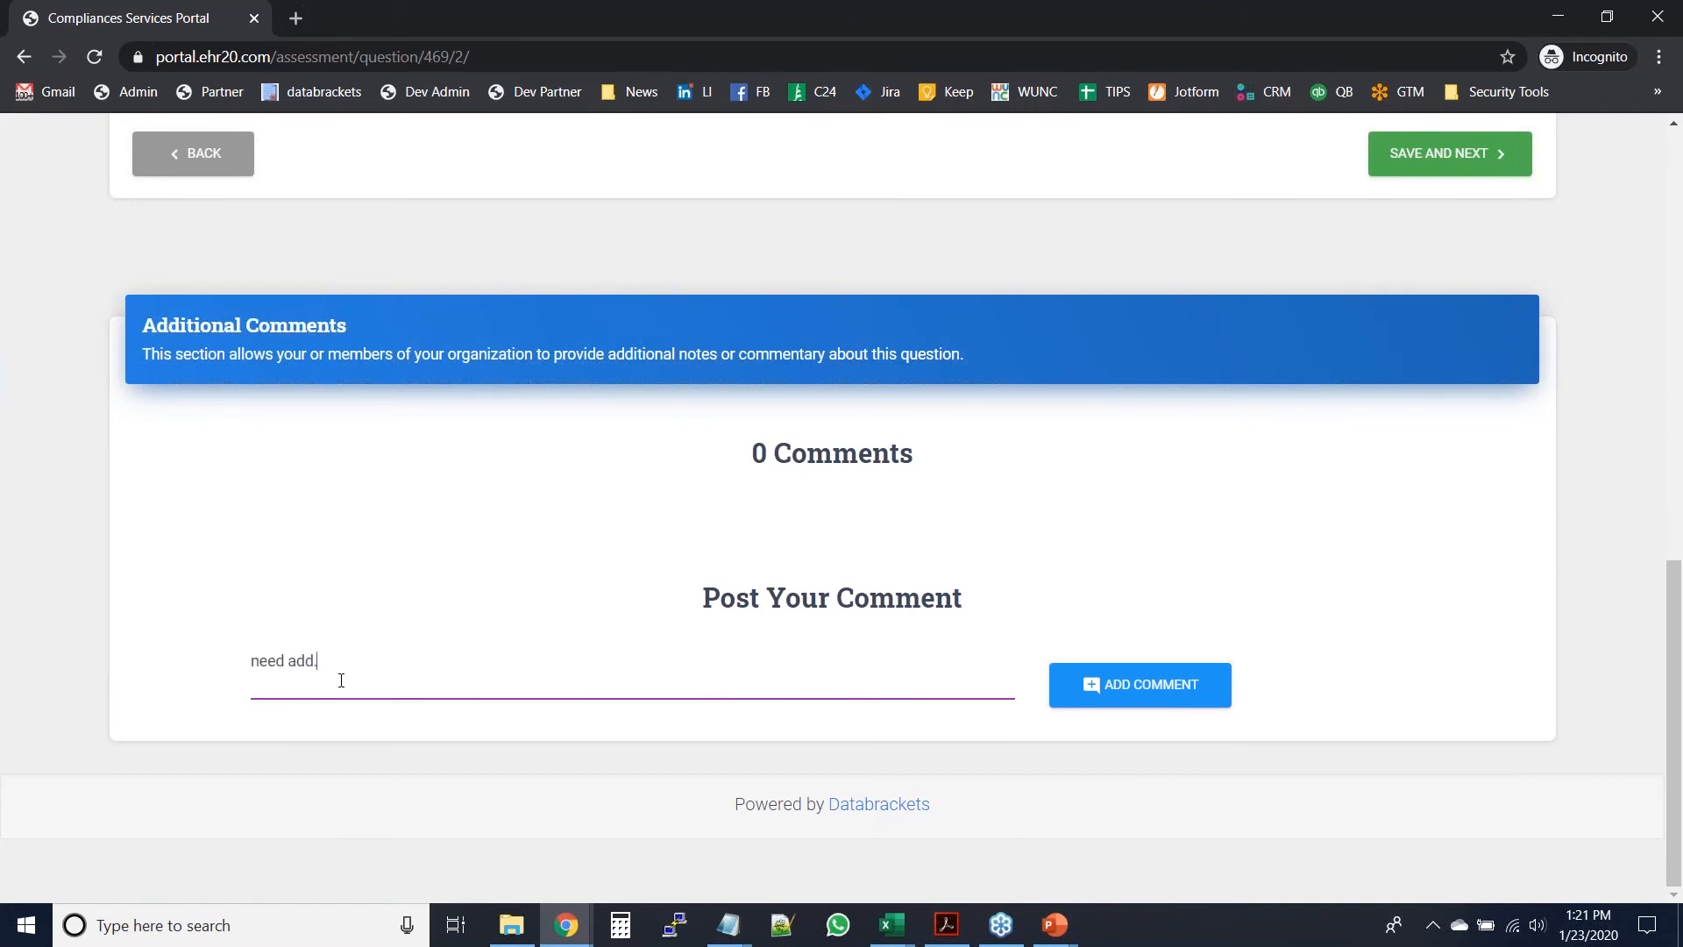
{"action": "left_click", "coordinate": [1180, 702]}
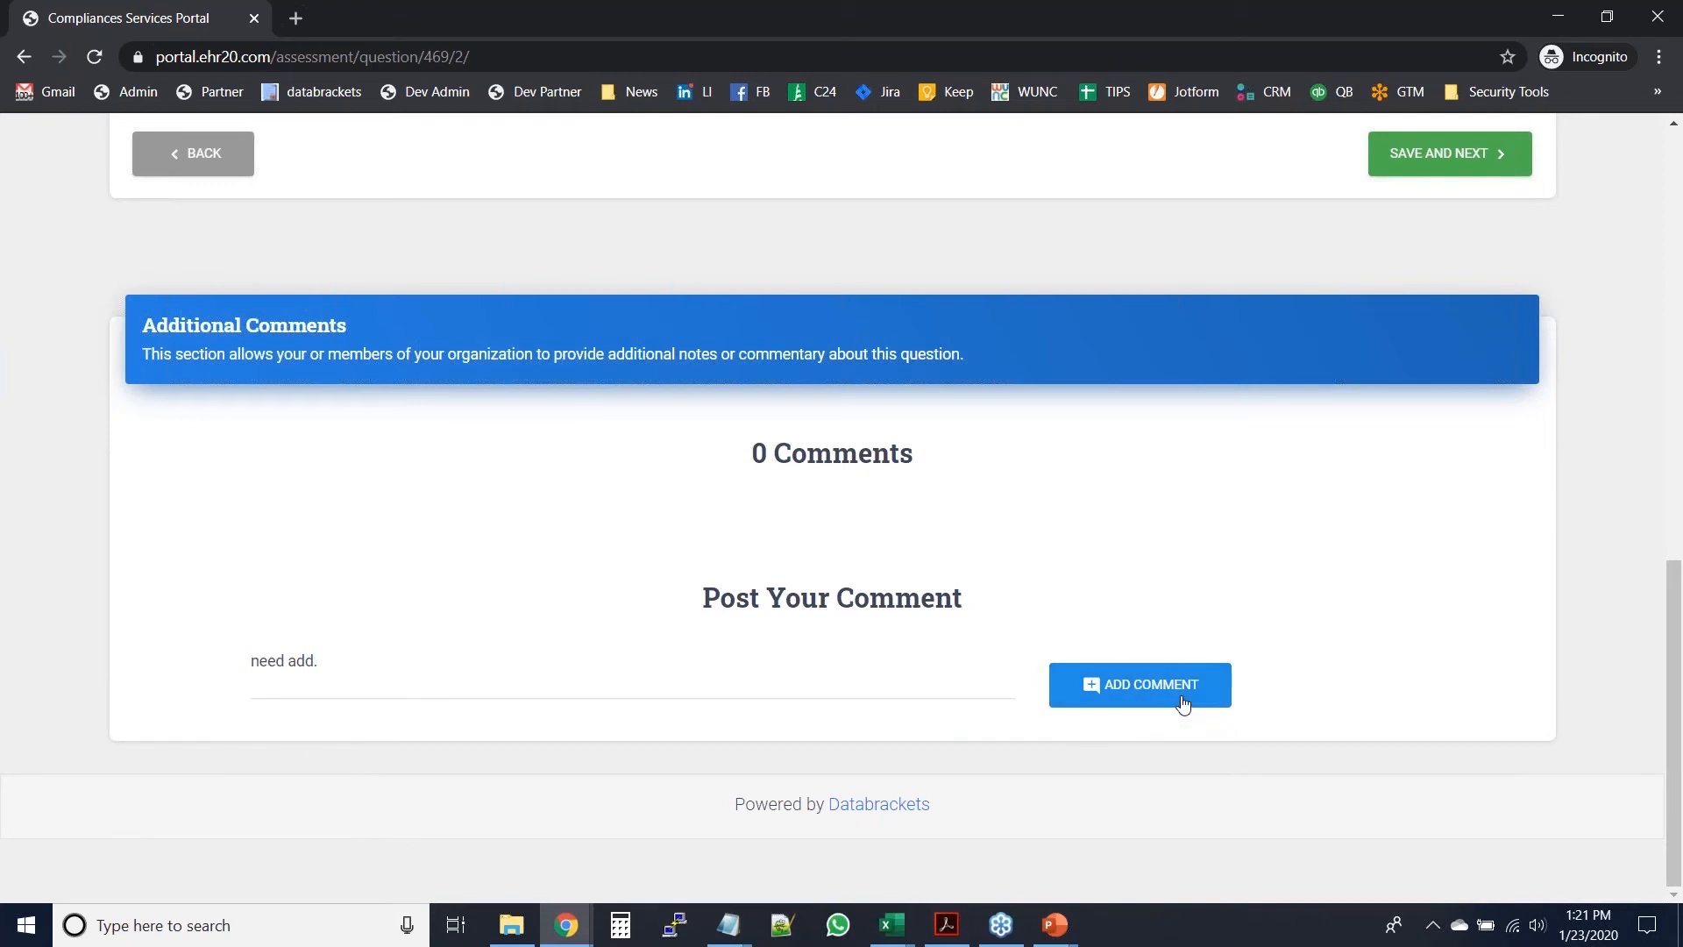
- Check the posted comment on question 2, save its Yes answer and continue to question 3
{"action": "left_click_drag", "start_coordinate": [1664, 609], "coordinate": [1678, 313]}
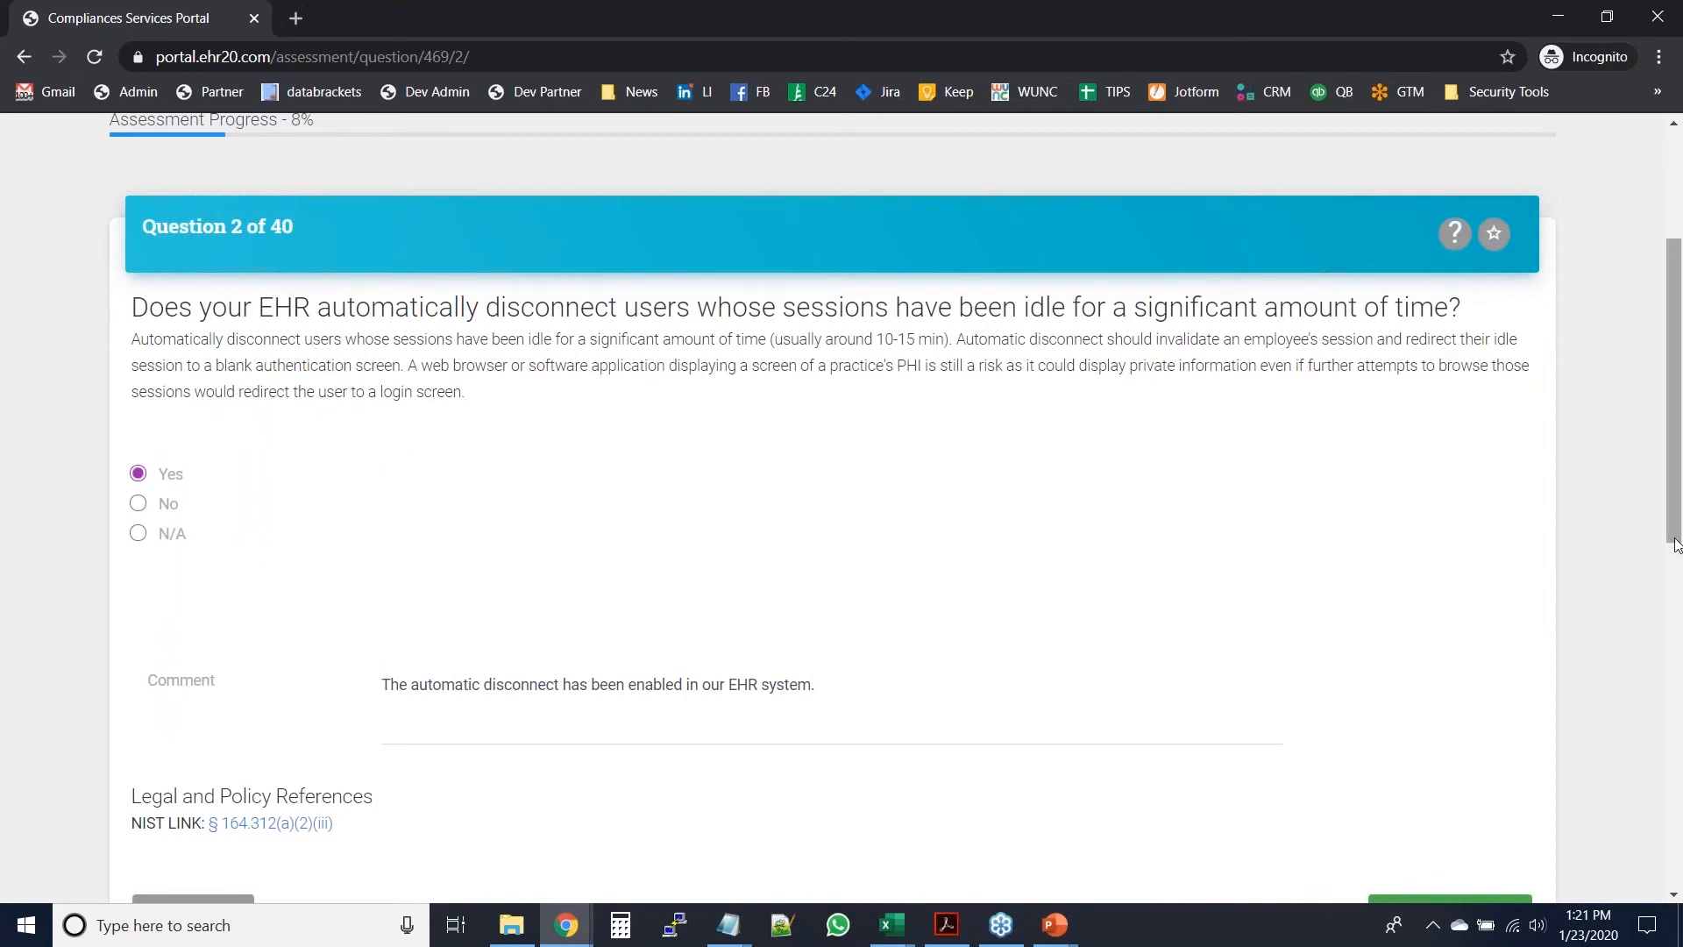
{"action": "left_click_drag", "start_coordinate": [1676, 540], "coordinate": [1679, 881]}
{"action": "scroll", "coordinate": [1419, 875], "scroll_direction": "up", "scroll_amount": 8}
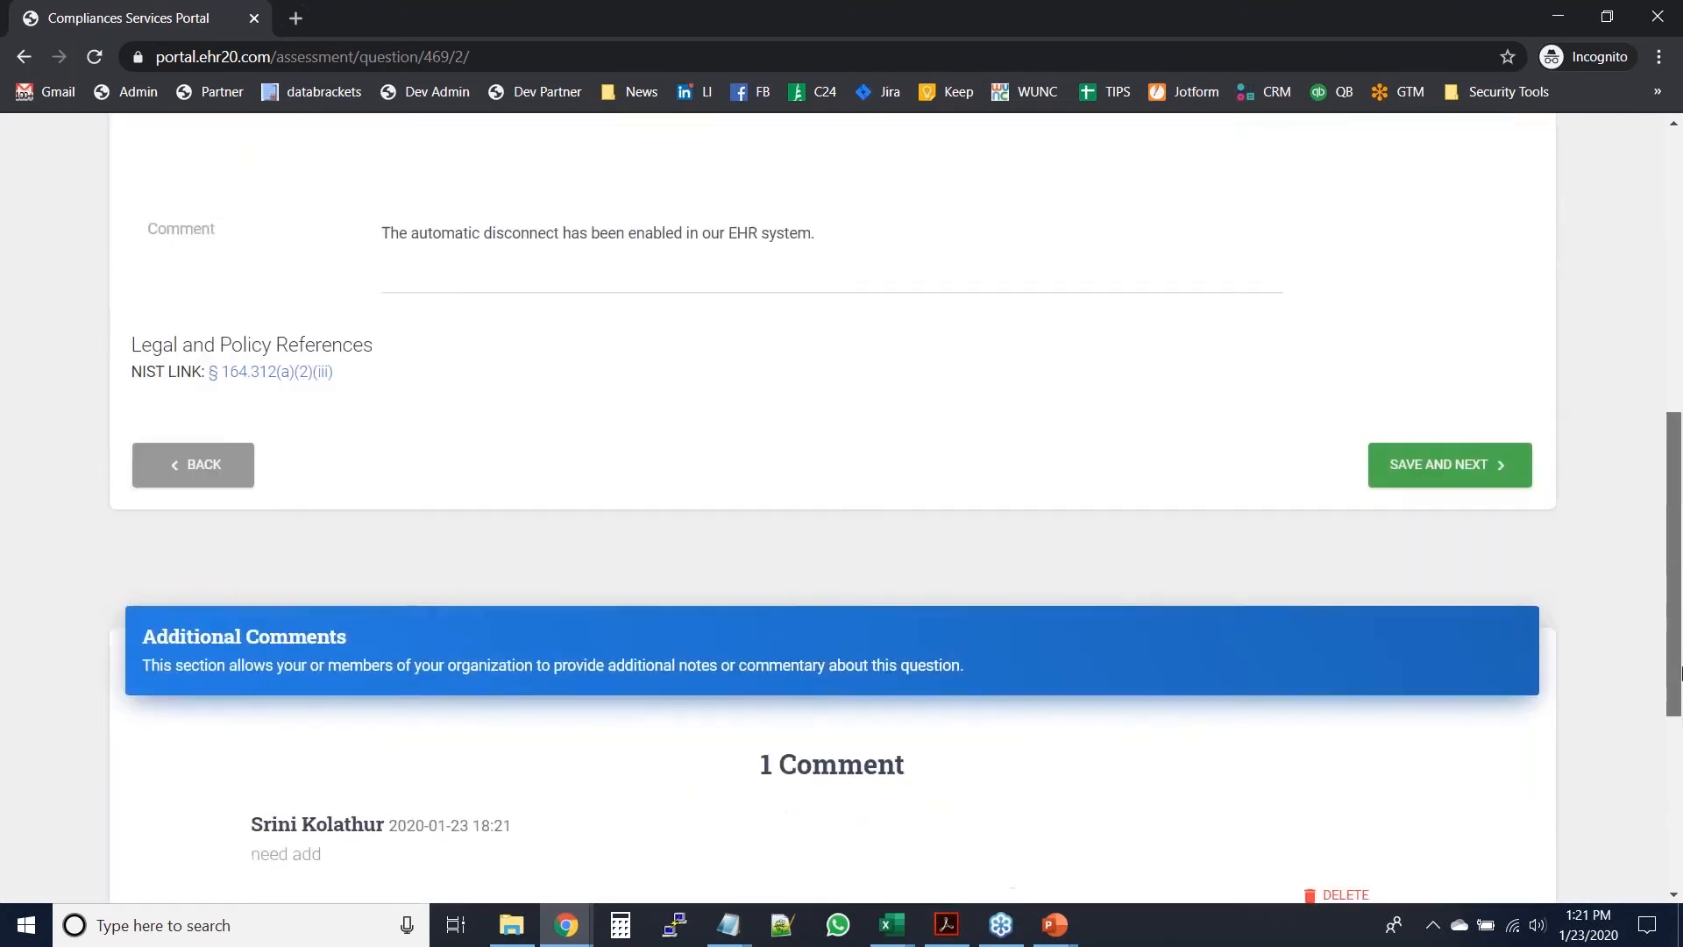
{"action": "left_click", "coordinate": [1433, 719]}
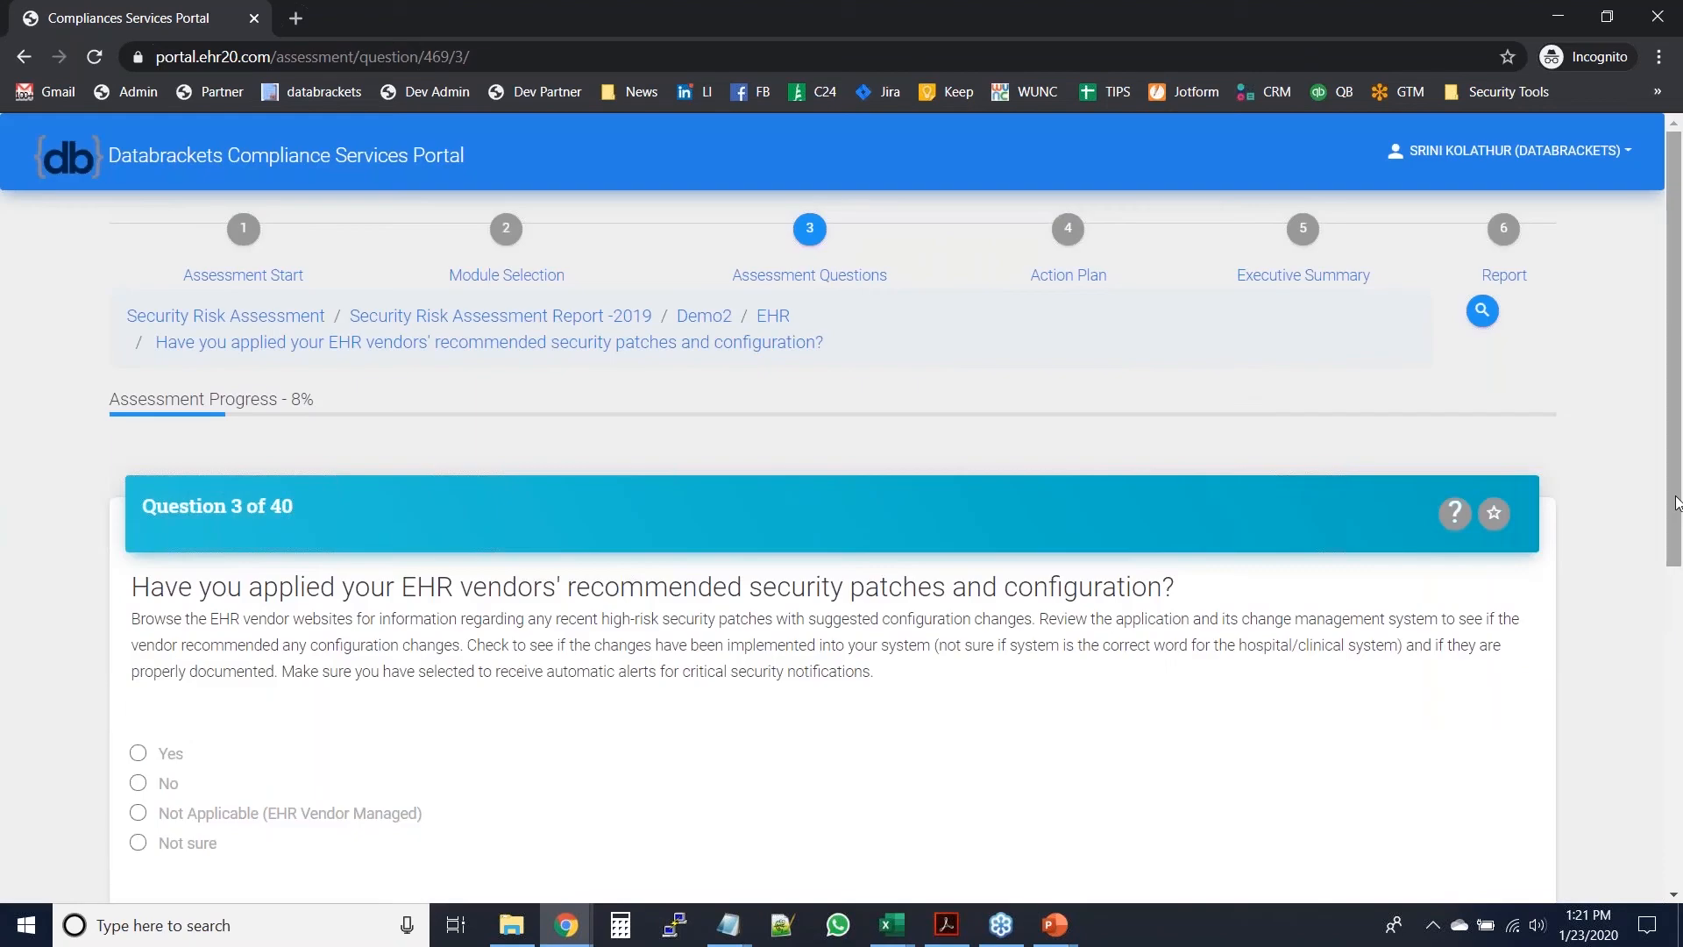
- Leave question 3 unanswered and go to the Action Plan stage, continuing past its introduction to the first action
{"action": "scroll", "coordinate": [1674, 513], "scroll_direction": "down", "scroll_amount": 1}
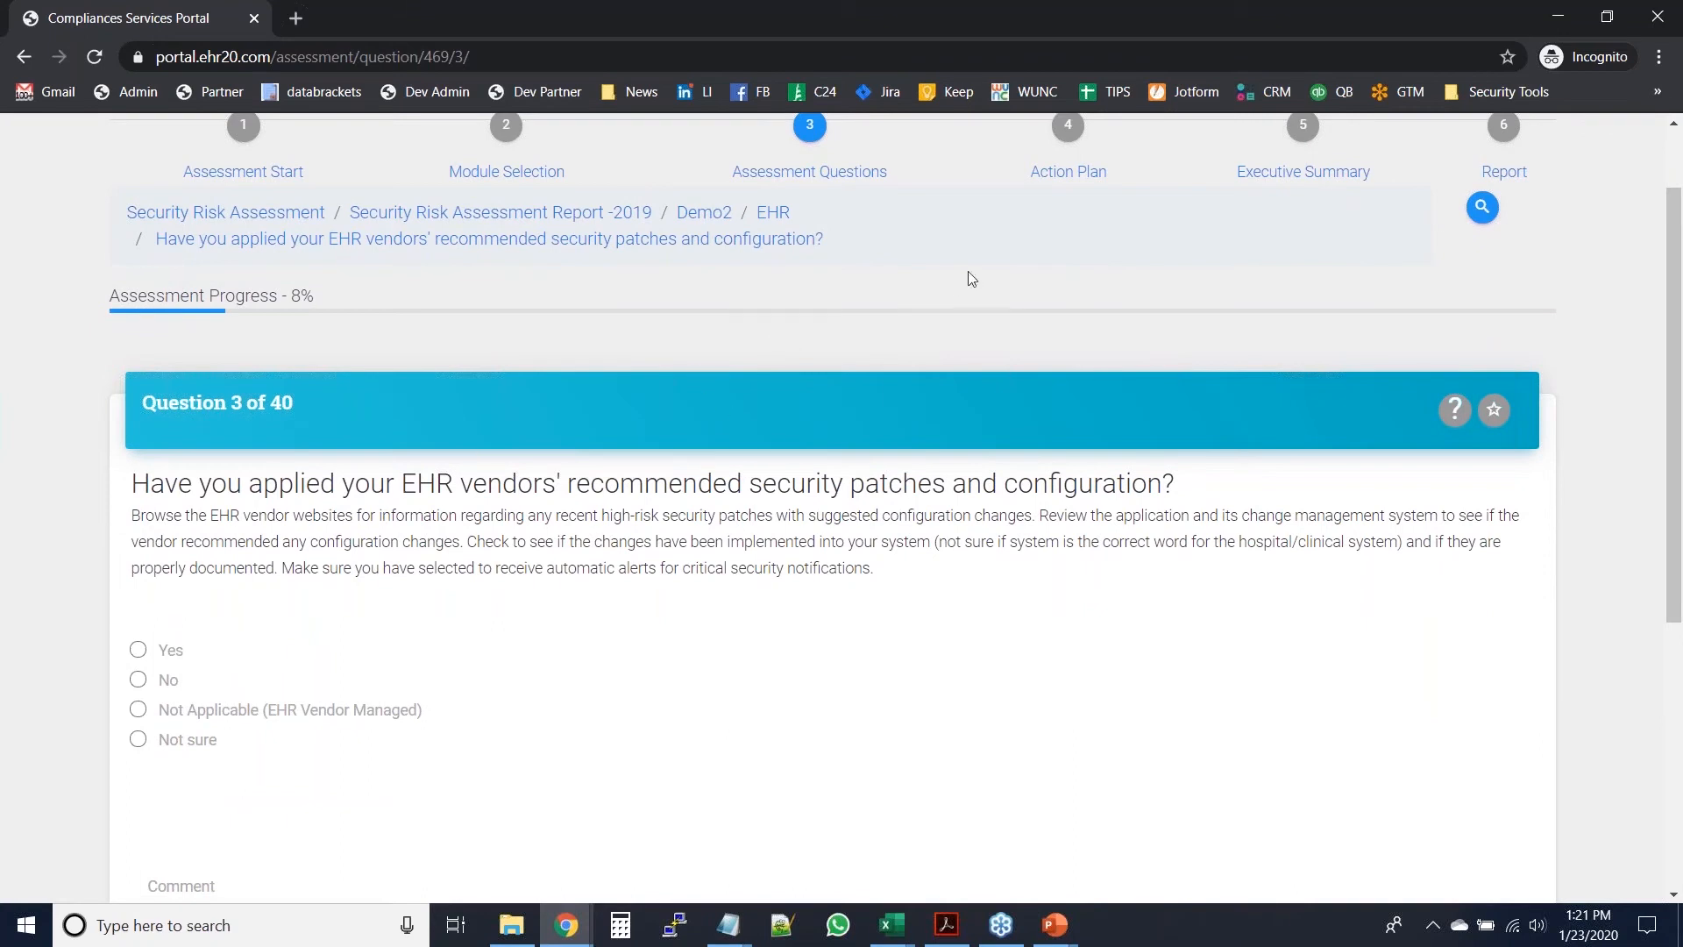
{"action": "left_click", "coordinate": [1055, 180]}
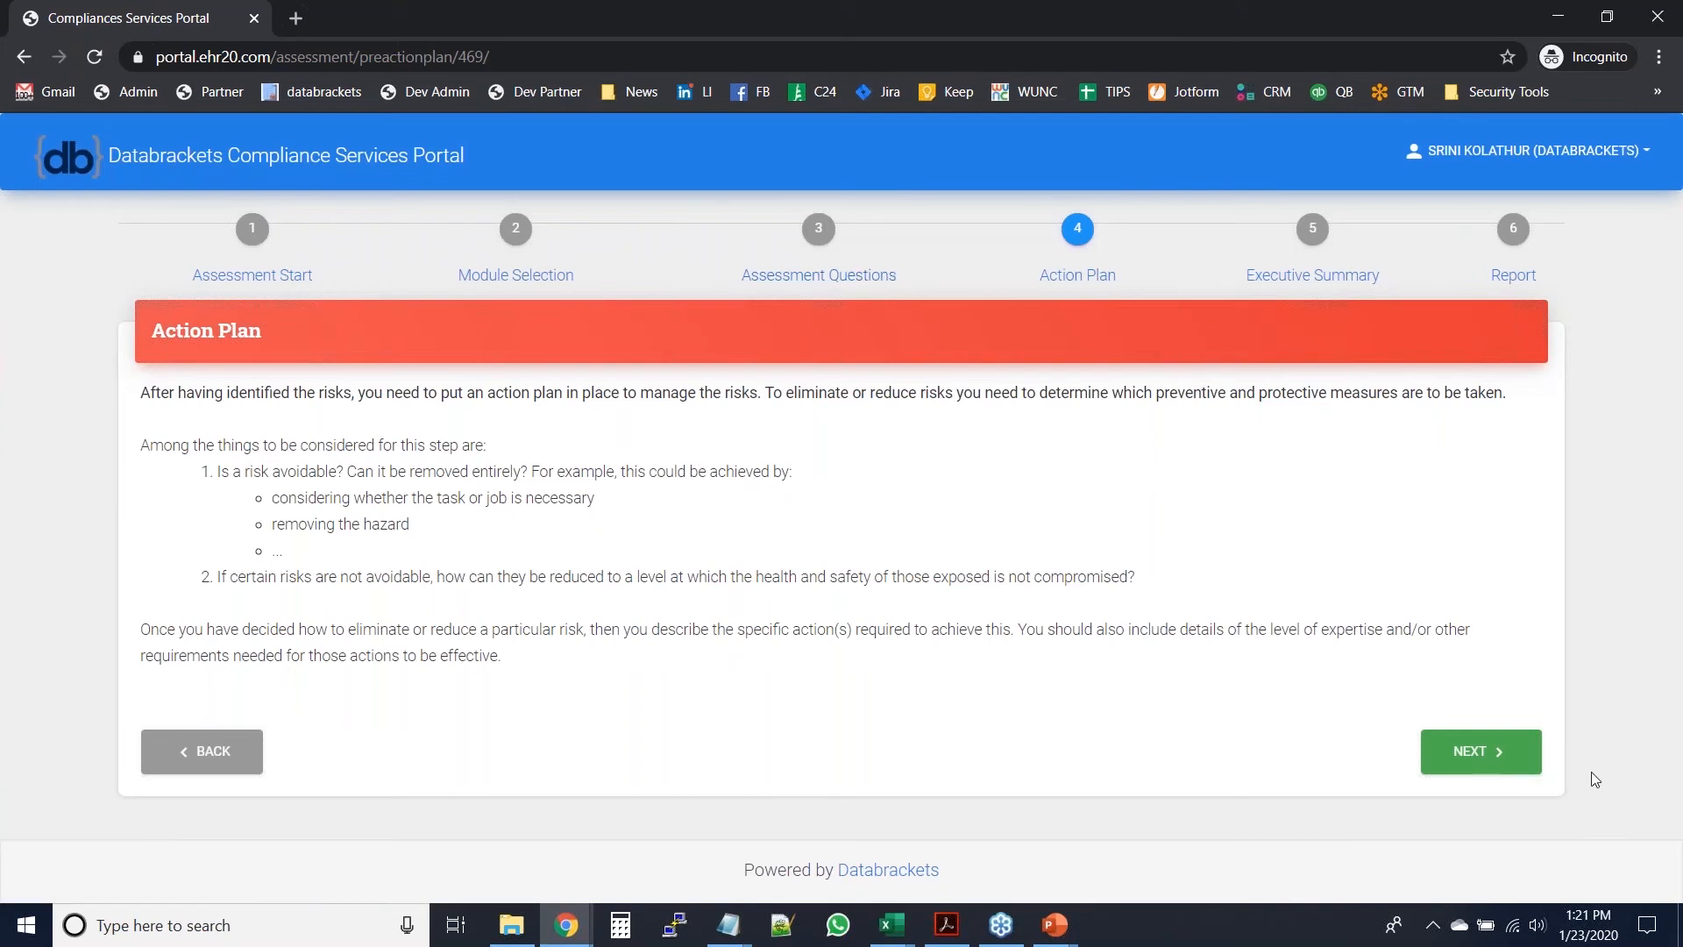
{"action": "left_click", "coordinate": [1518, 759]}
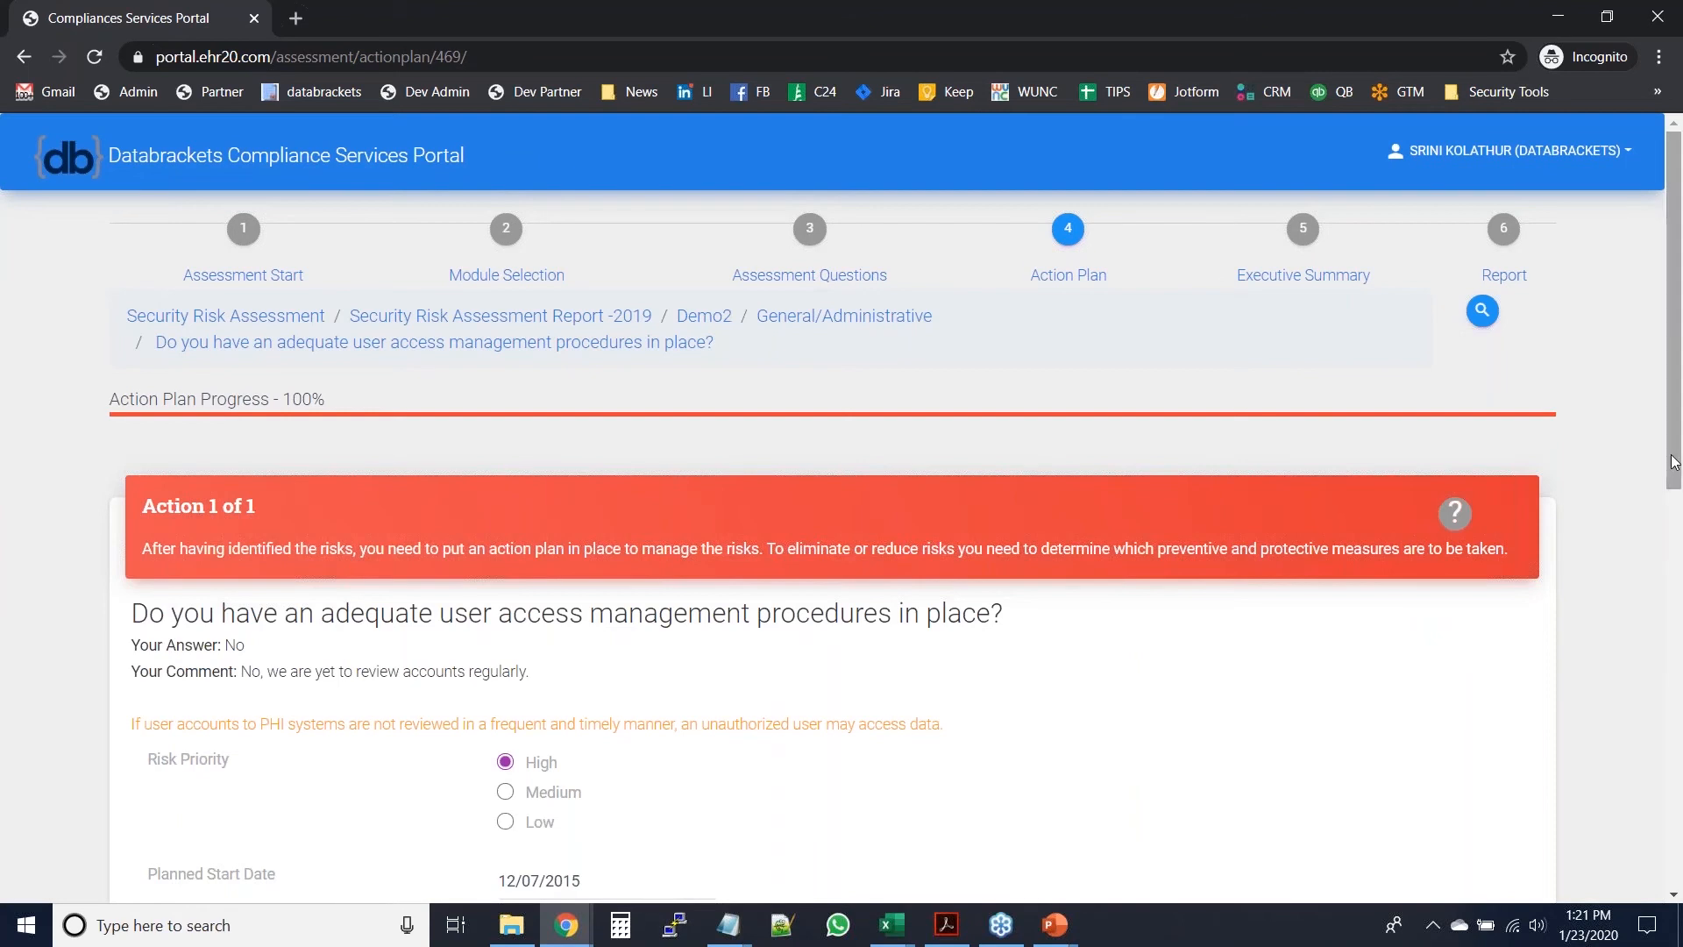
- Set the risk priority of the user access management action to Low and continue to the Executive Summary
{"action": "left_click_drag", "start_coordinate": [1677, 462], "coordinate": [1676, 616]}
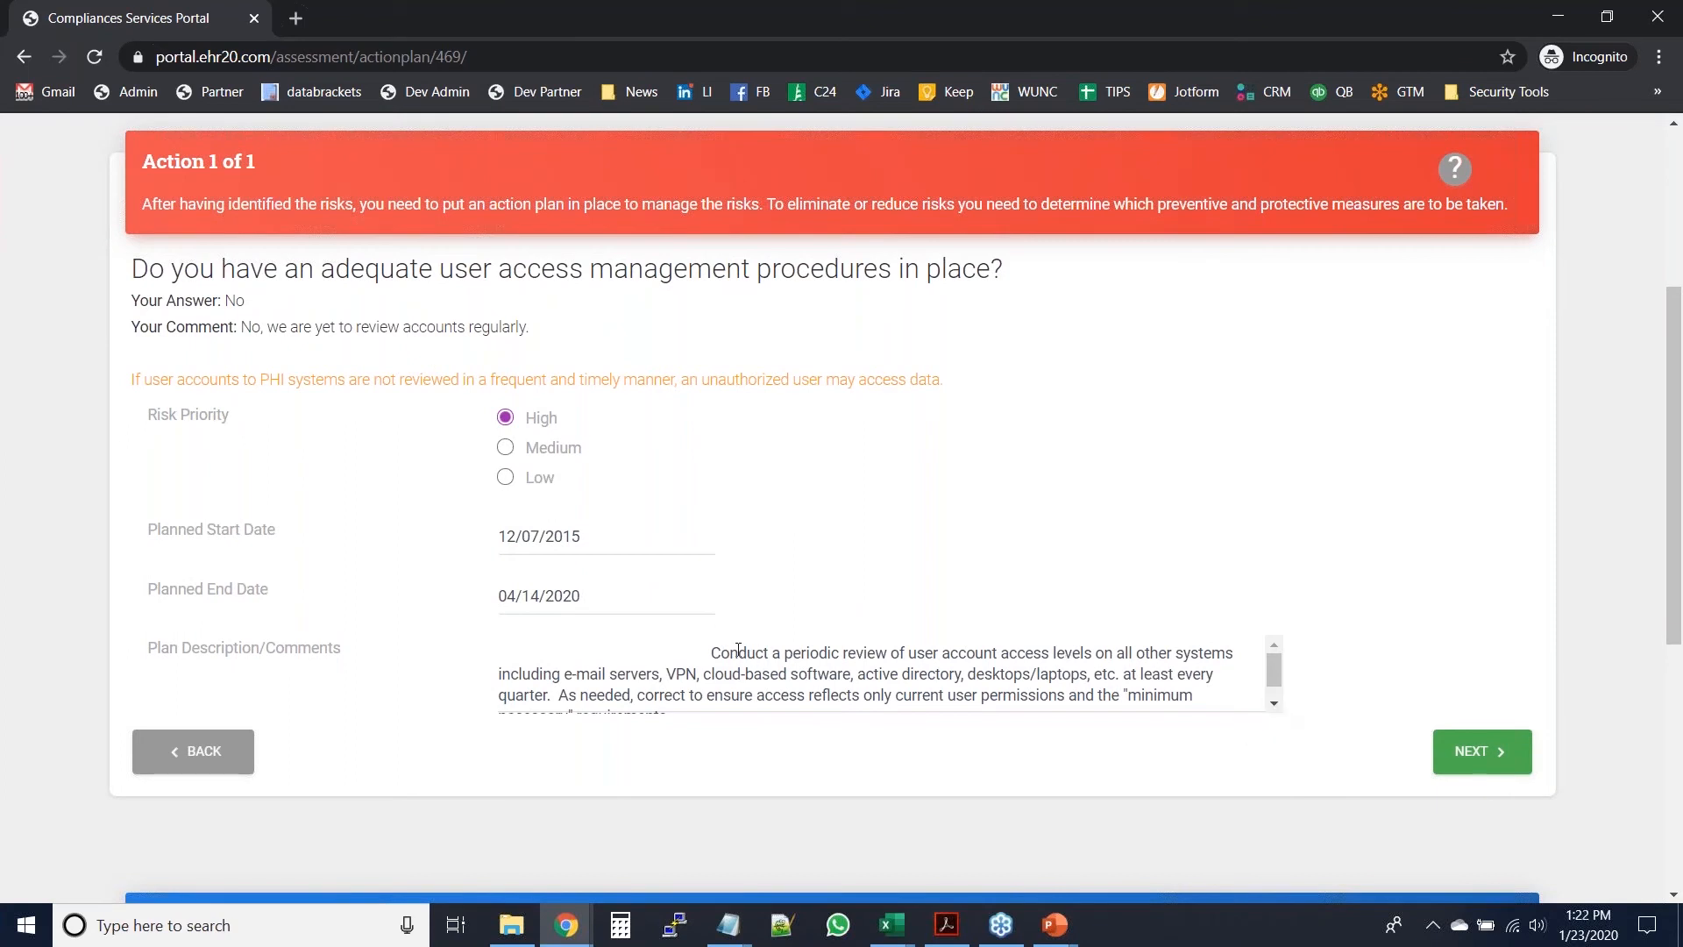
{"action": "left_click", "coordinate": [506, 449]}
{"action": "left_click", "coordinate": [507, 419]}
{"action": "left_click", "coordinate": [506, 479]}
{"action": "left_click", "coordinate": [745, 688]}
{"action": "left_click", "coordinate": [1471, 761]}
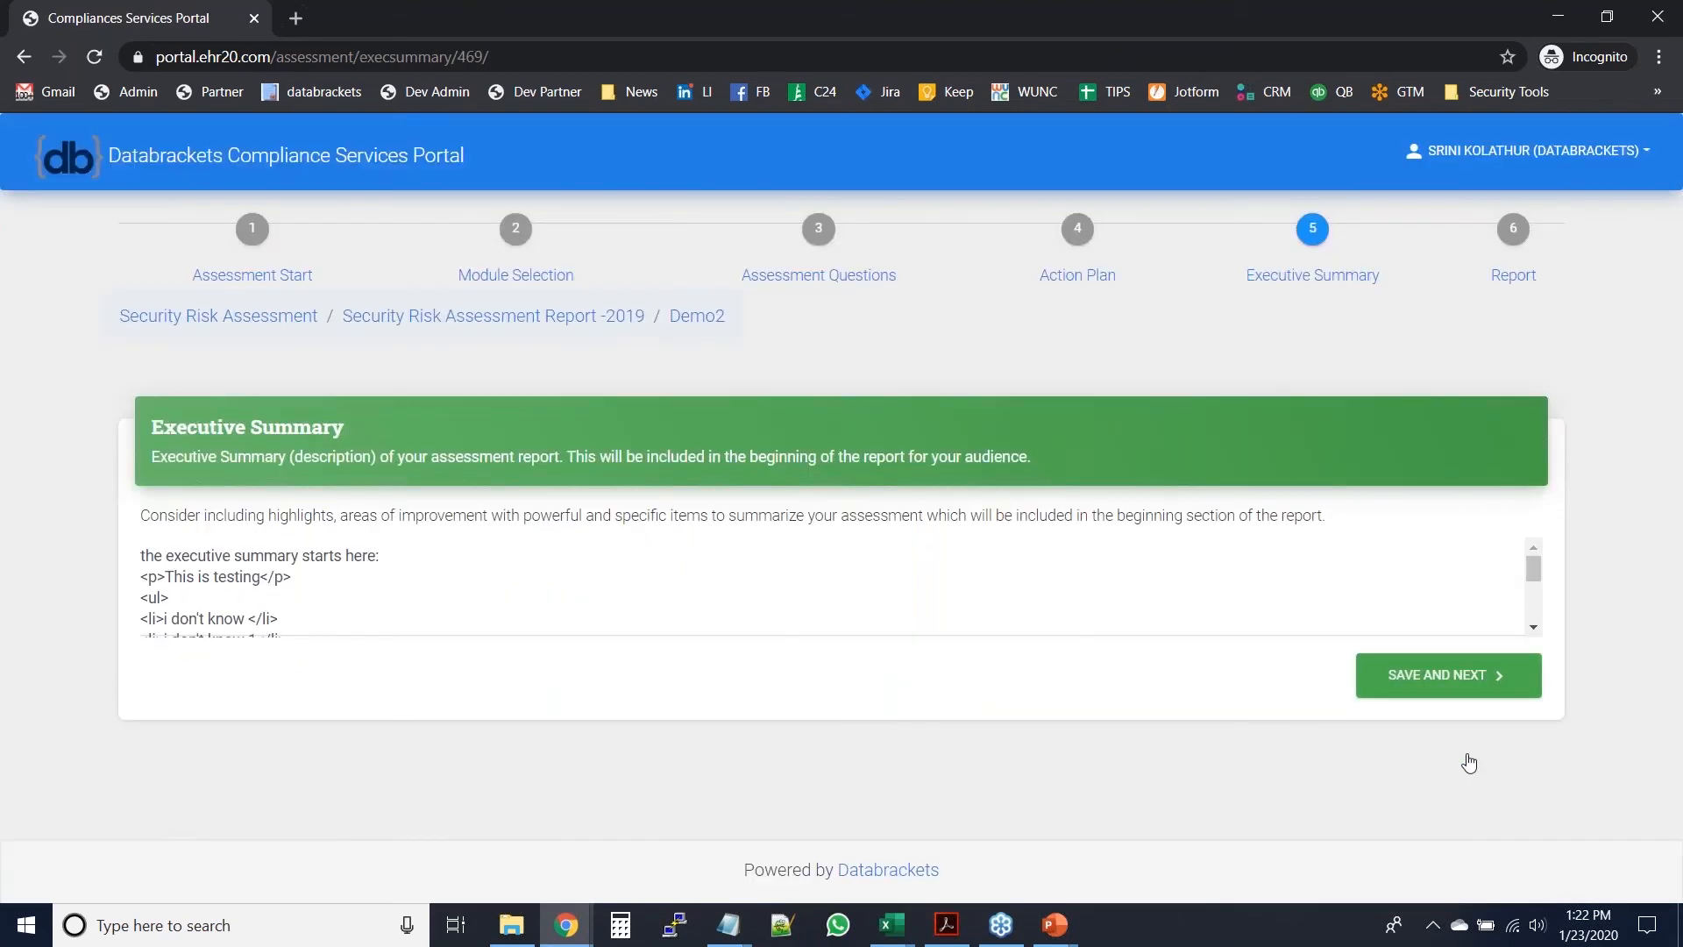
- Save the existing executive summary text and view the assessment summary chart and score in the Report stage
{"action": "left_click_drag", "start_coordinate": [1532, 572], "coordinate": [1541, 513]}
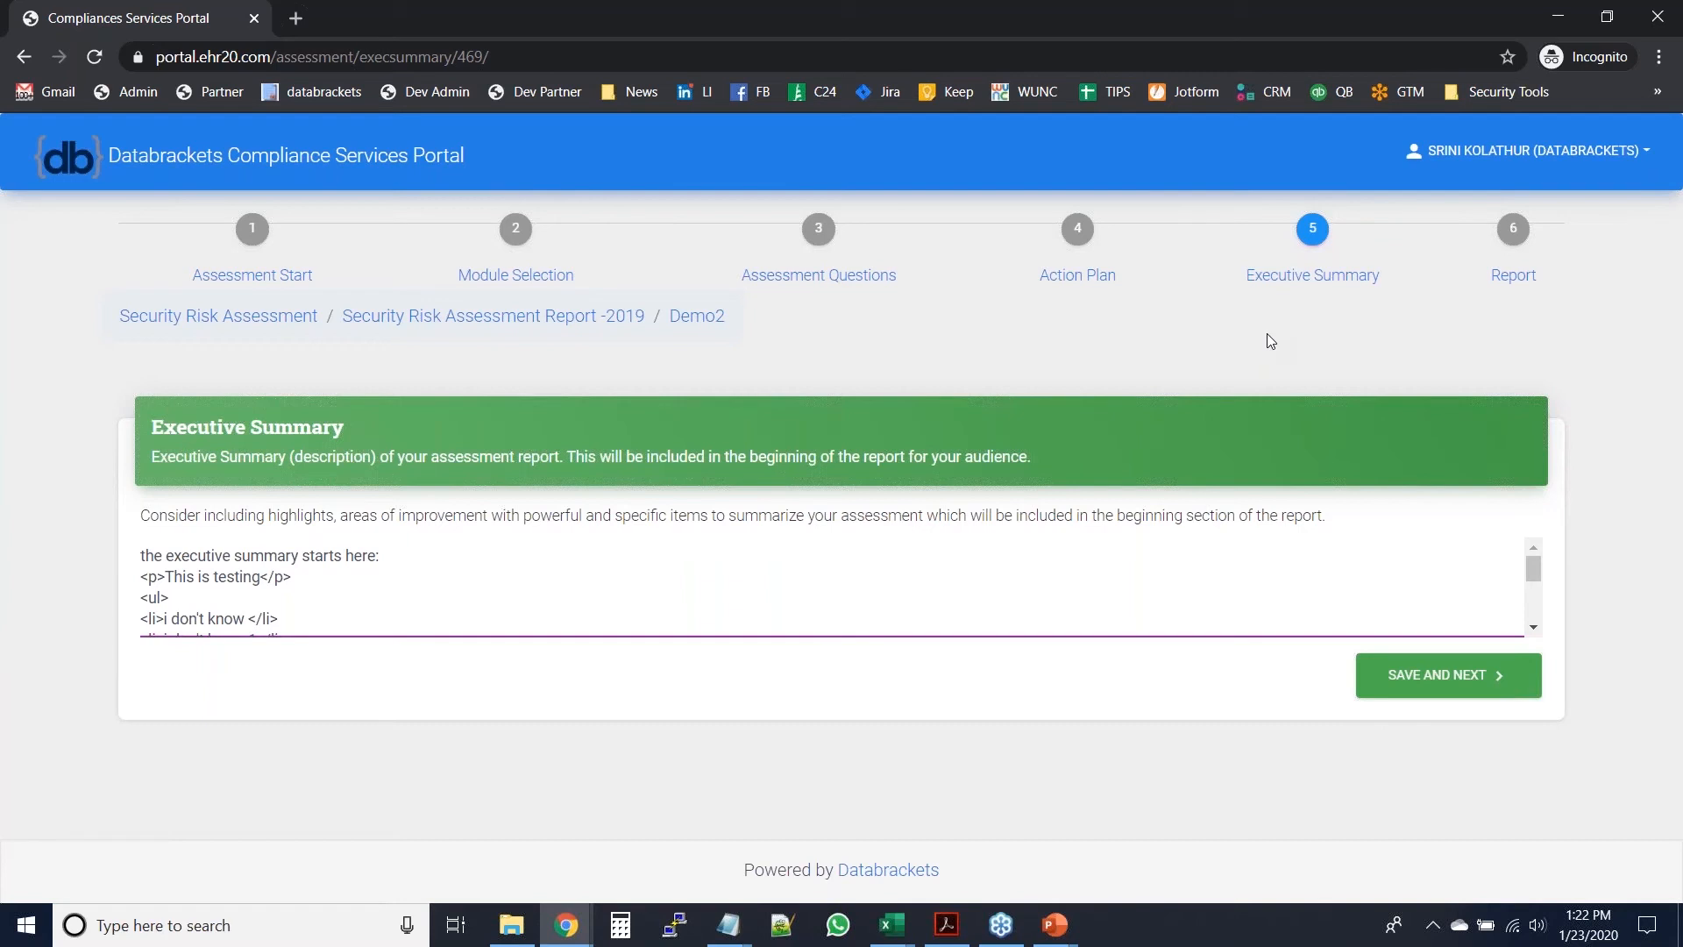
{"action": "left_click", "coordinate": [1456, 689]}
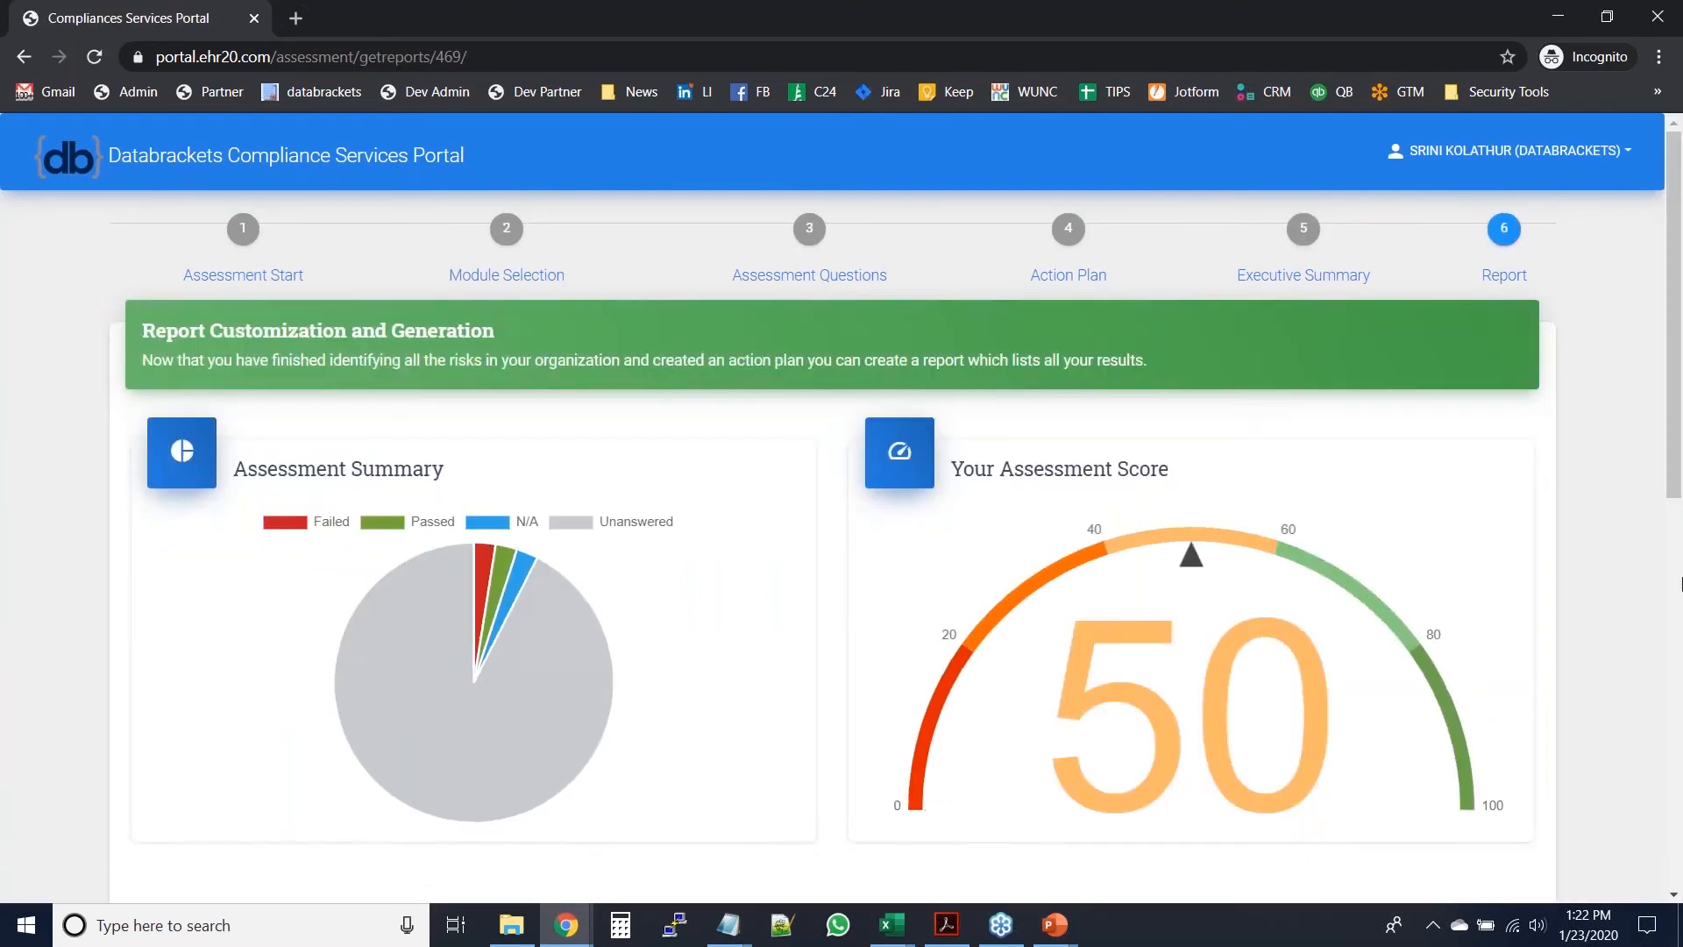
{"action": "left_click_drag", "start_coordinate": [1676, 473], "coordinate": [1679, 547]}
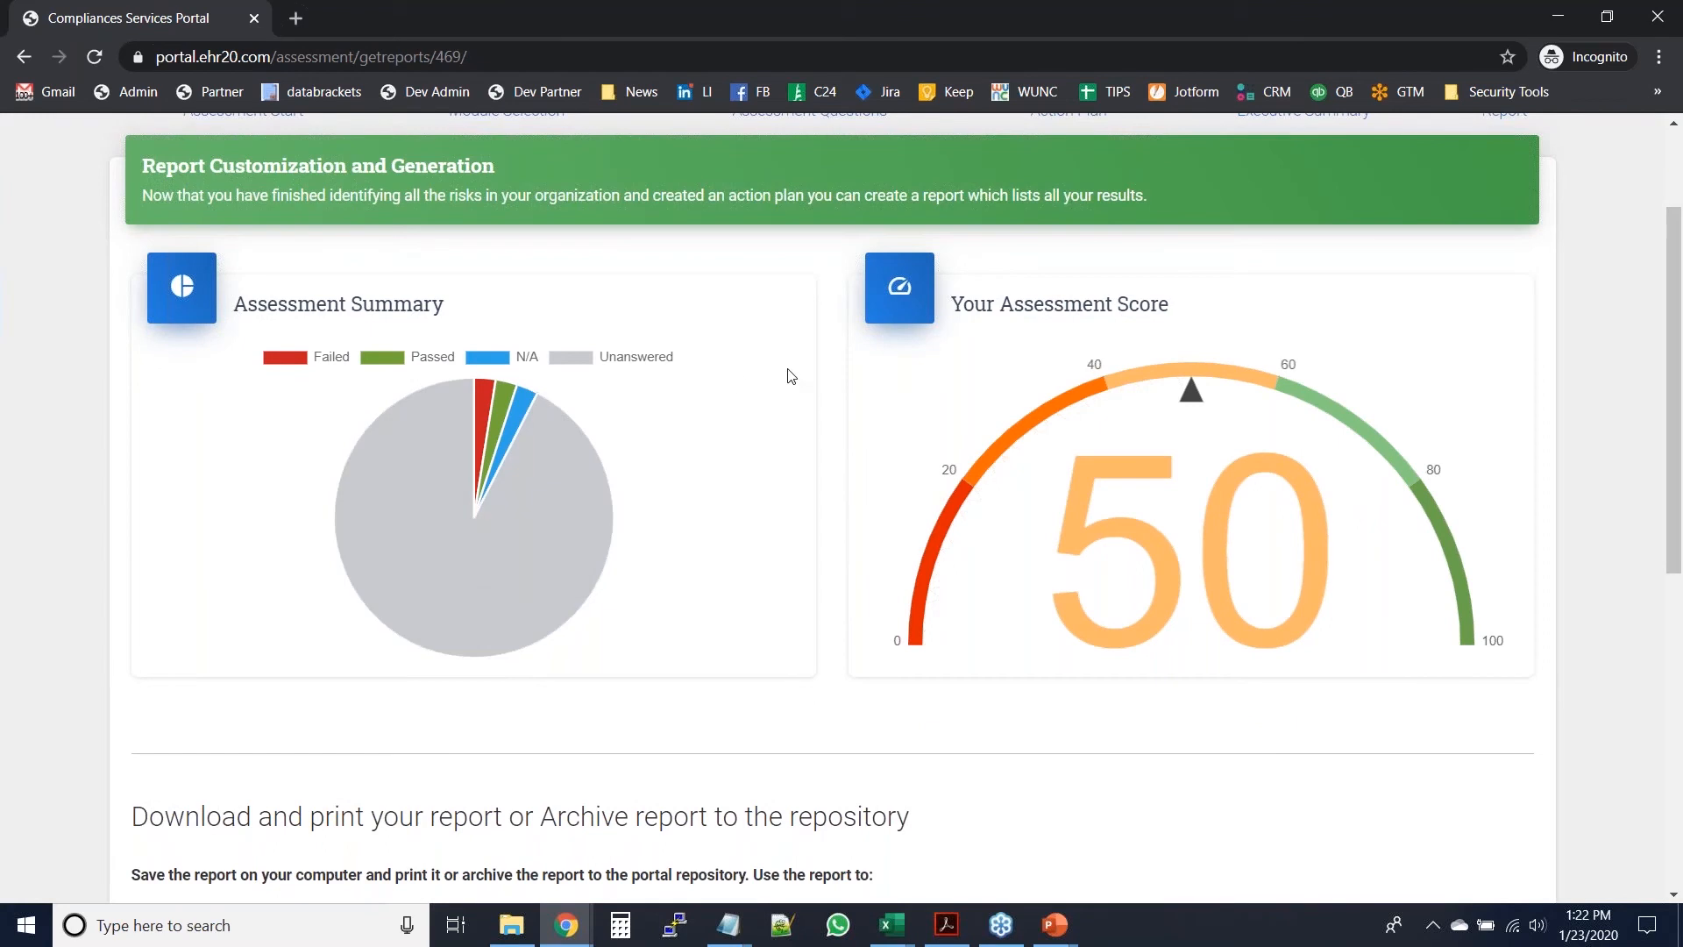
{"action": "mouse_move", "coordinate": [1676, 415]}
{"action": "left_mouse_down"}
{"action": "mouse_move", "coordinate": [1679, 697]}
{"action": "mouse_move", "coordinate": [1679, 443]}
{"action": "left_mouse_up"}
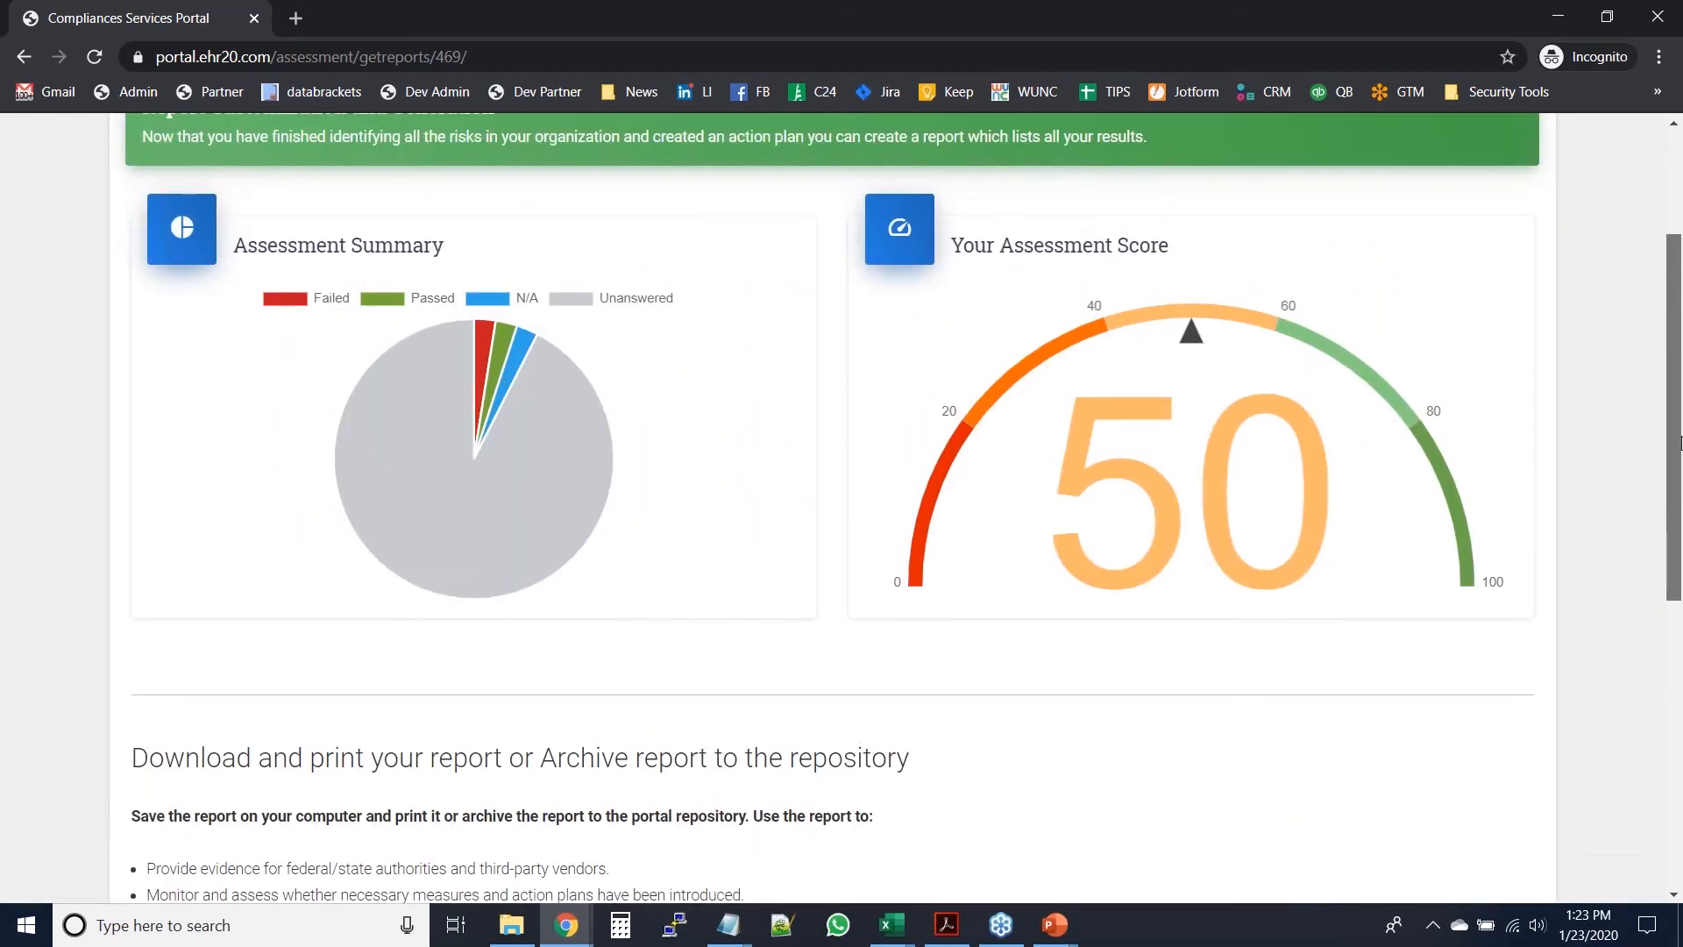
- Generate the Demo2 Security Risk Assessment report with none of the optional content included
{"action": "scroll", "coordinate": [1227, 741], "scroll_direction": "down", "scroll_amount": 6}
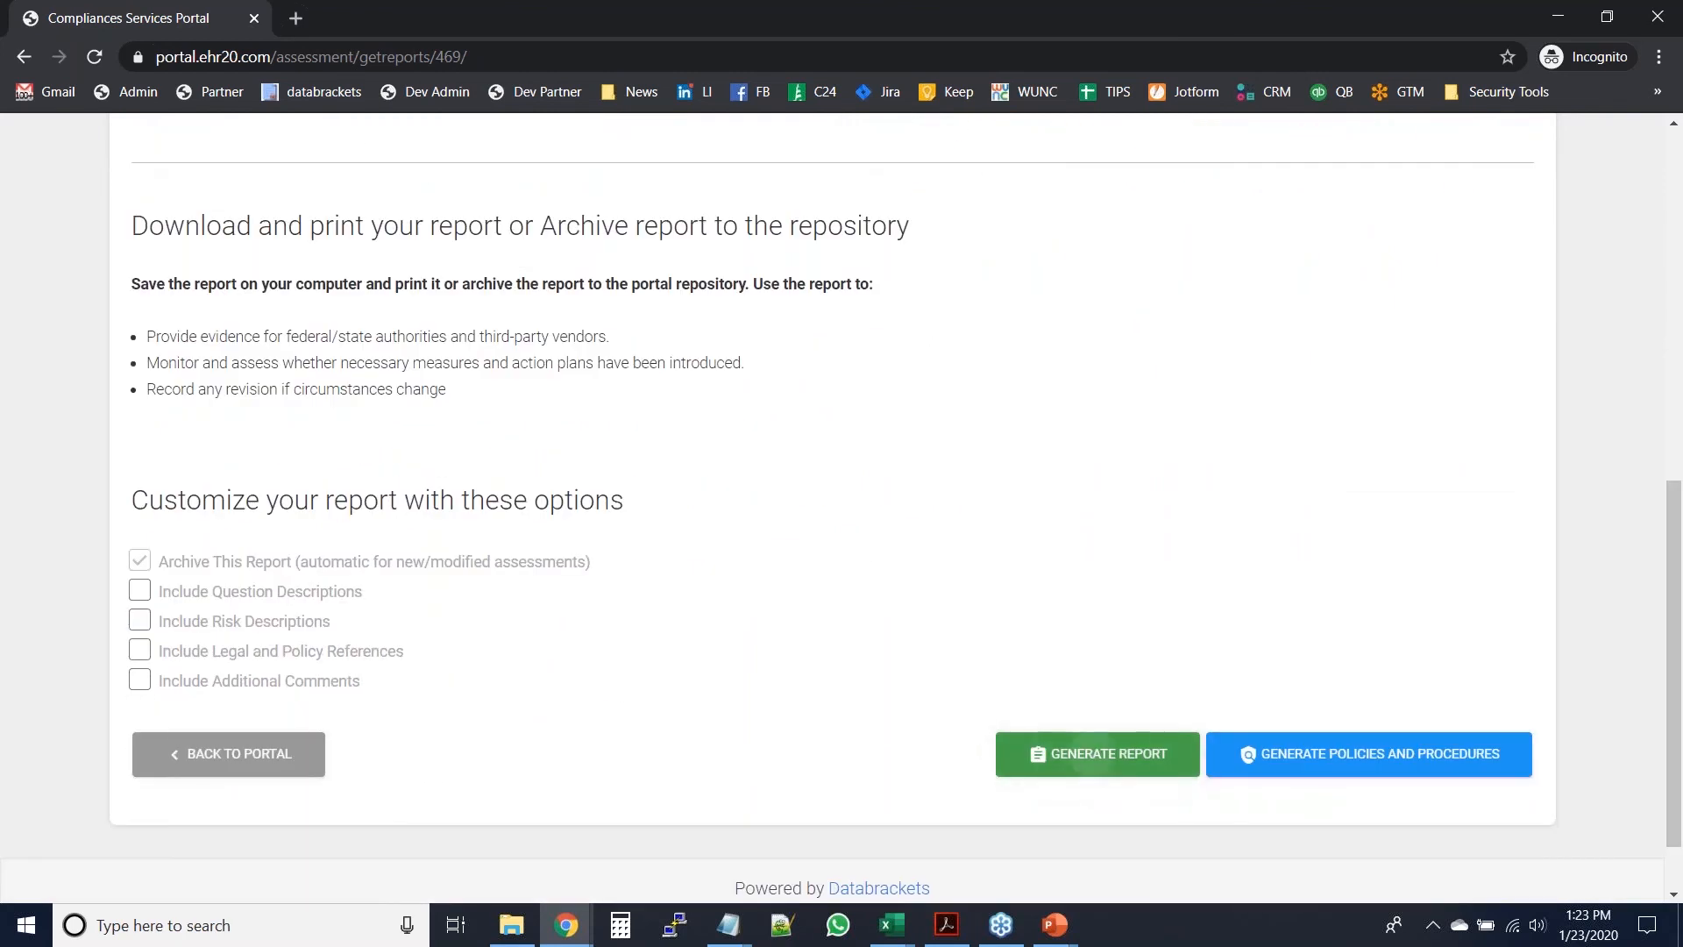
{"action": "left_click", "coordinate": [1094, 754]}
{"action": "left_click", "coordinate": [804, 610]}
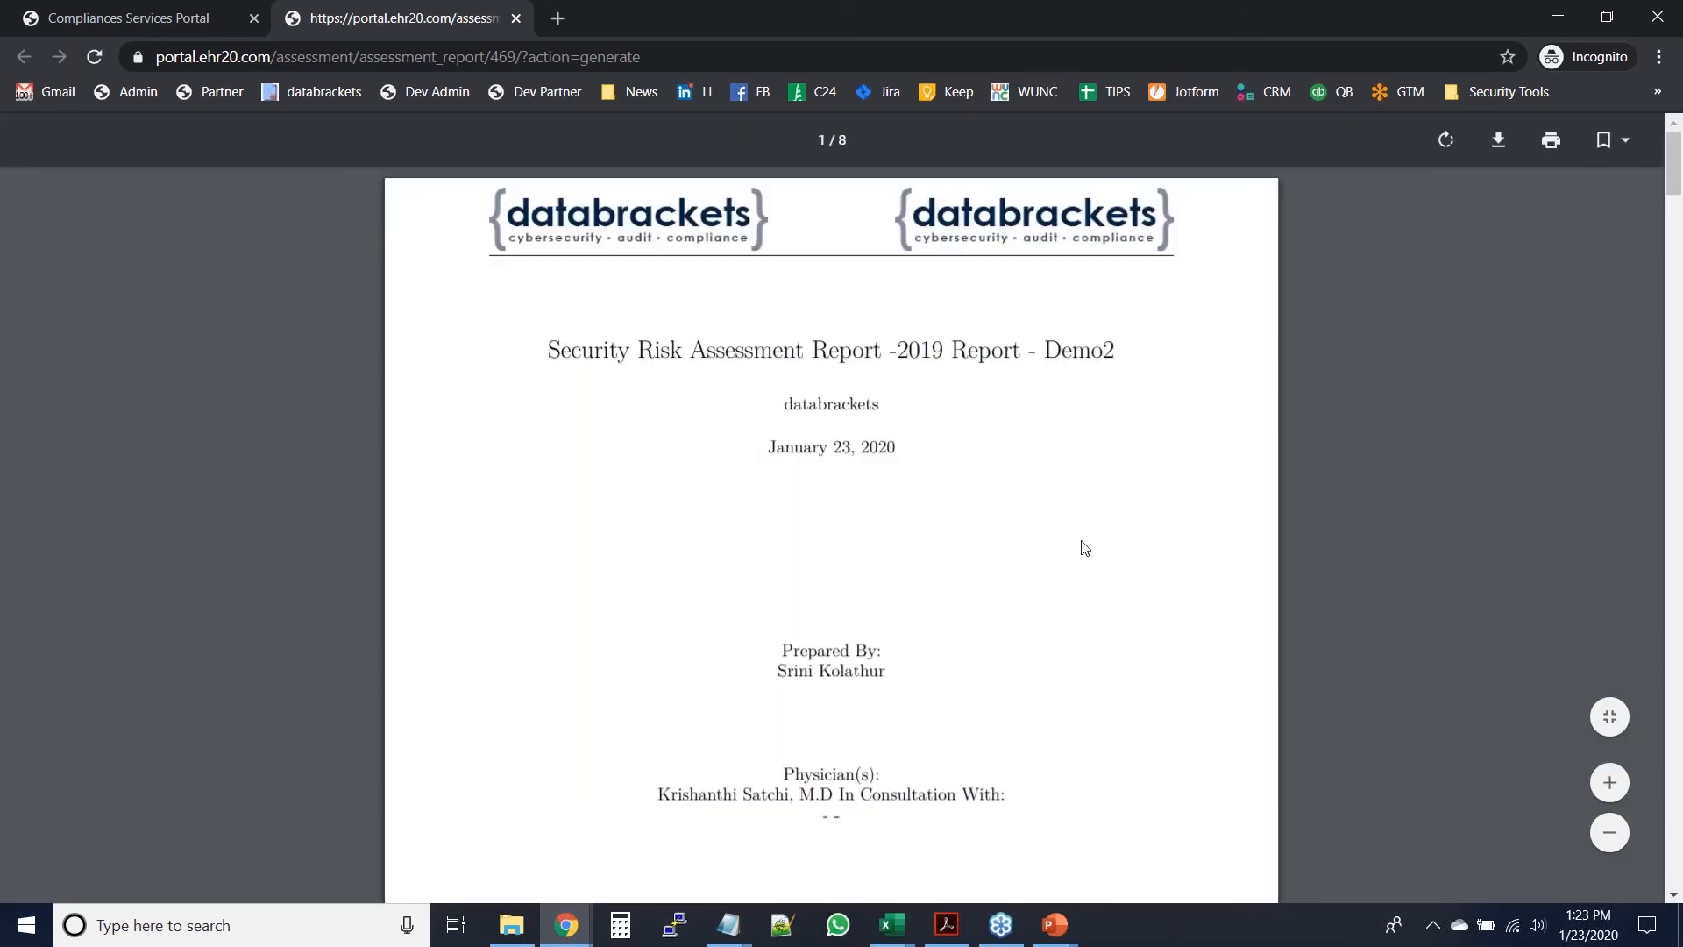
- Read through the generated report, covering the executive summary, results overview, action plan summary and unidentified risks
{"action": "scroll", "coordinate": [1086, 548], "scroll_direction": "down", "scroll_amount": 8}
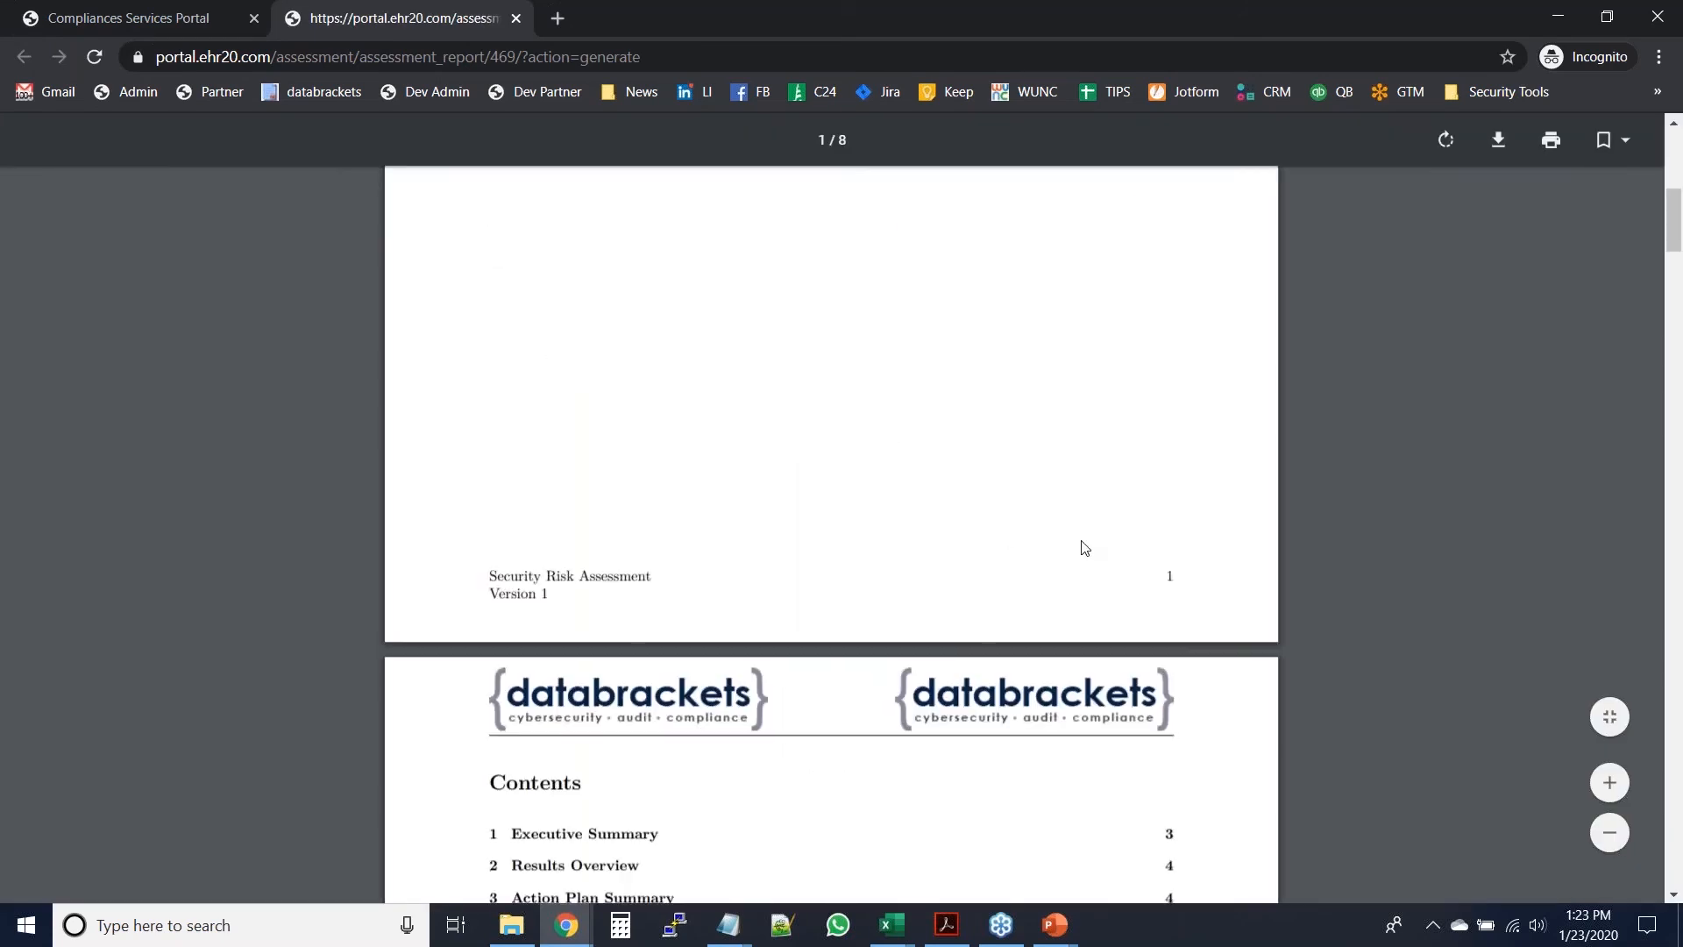
{"action": "scroll", "coordinate": [1085, 548], "scroll_direction": "down", "scroll_amount": 8}
{"action": "scroll", "coordinate": [1085, 548], "scroll_direction": "down", "scroll_amount": 8}
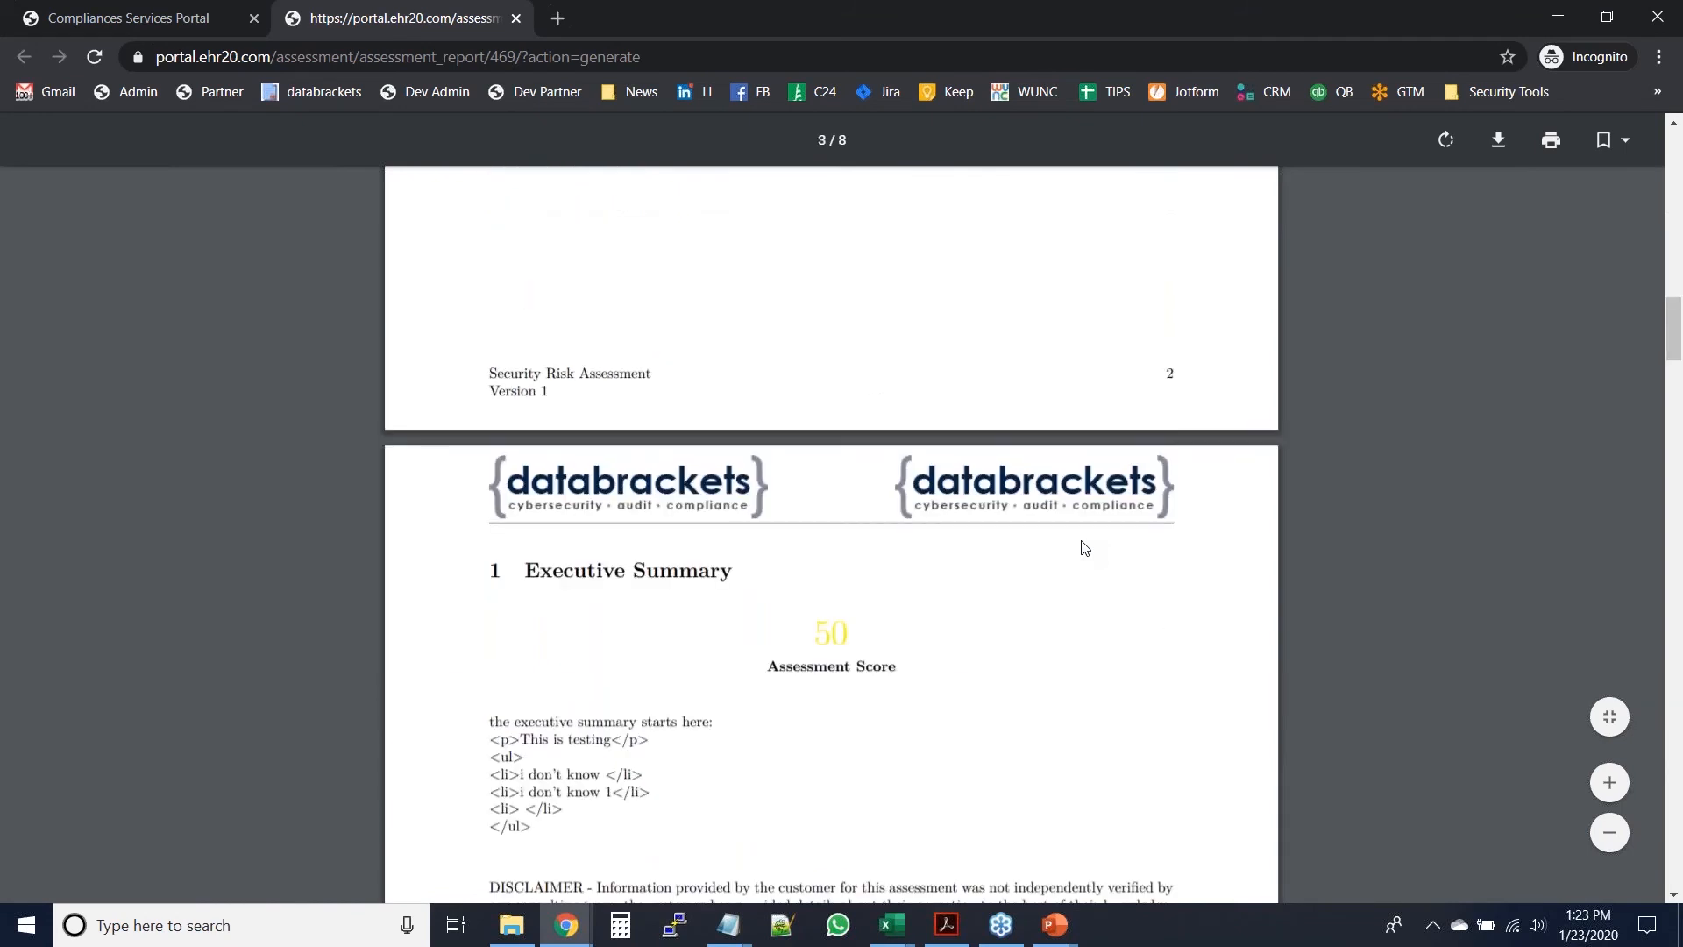
{"action": "scroll", "coordinate": [1085, 548], "scroll_direction": "down", "scroll_amount": 8}
{"action": "scroll", "coordinate": [1085, 548], "scroll_direction": "down", "scroll_amount": 8}
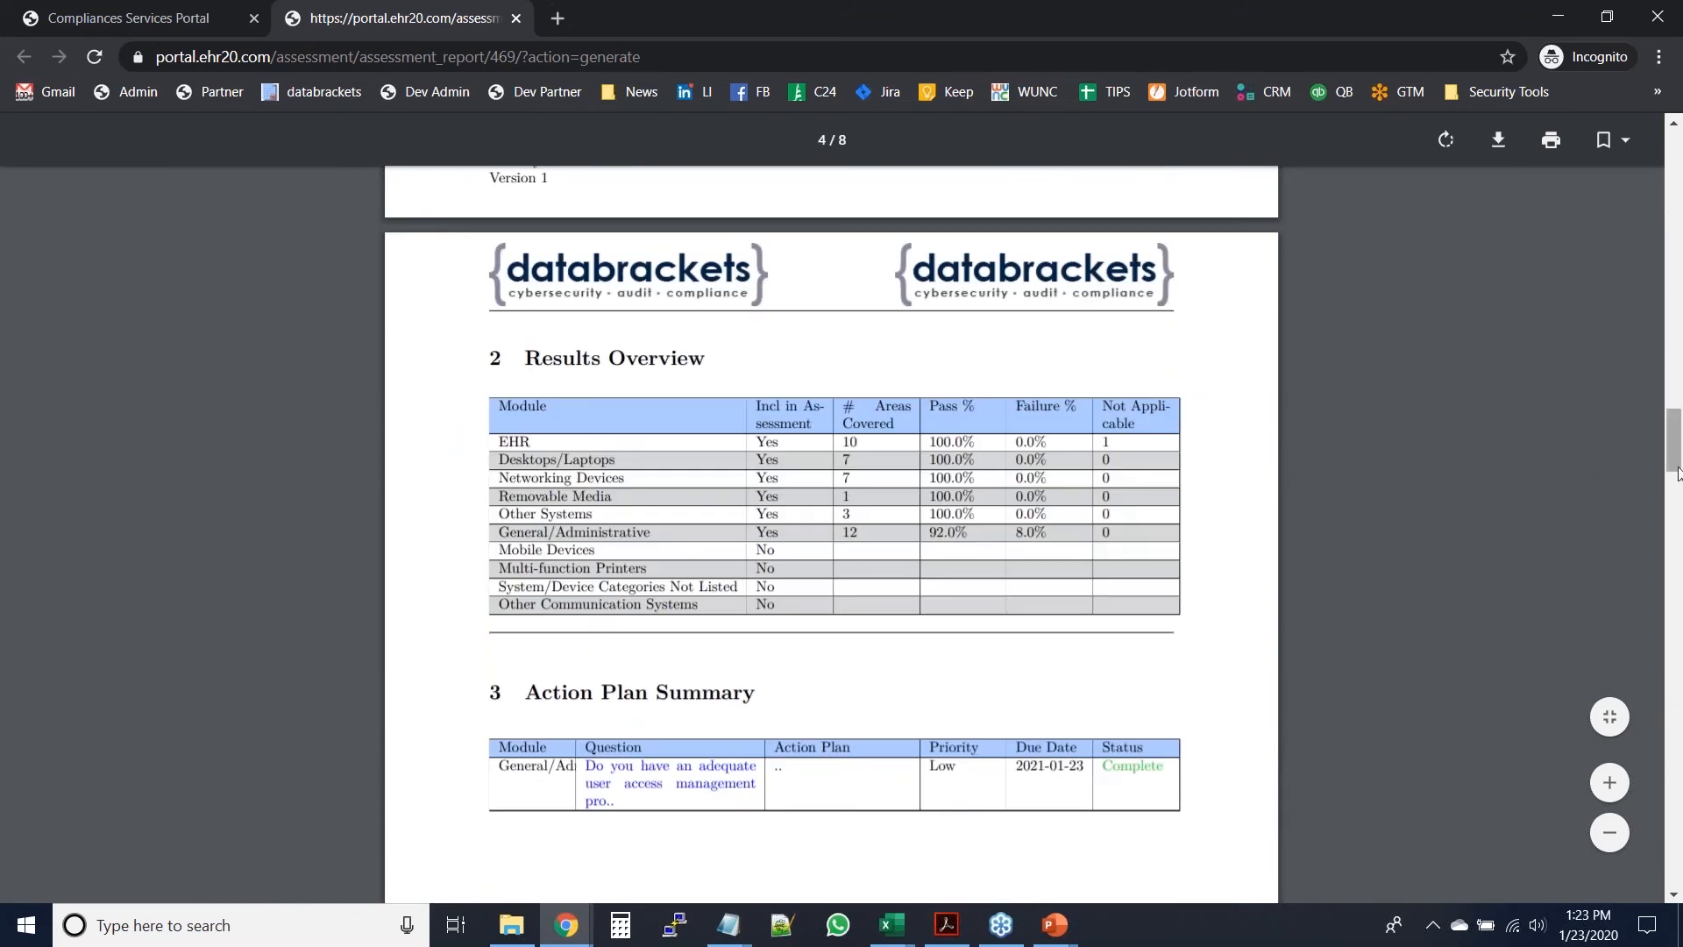
{"action": "left_click_drag", "start_coordinate": [1673, 463], "coordinate": [1671, 640]}
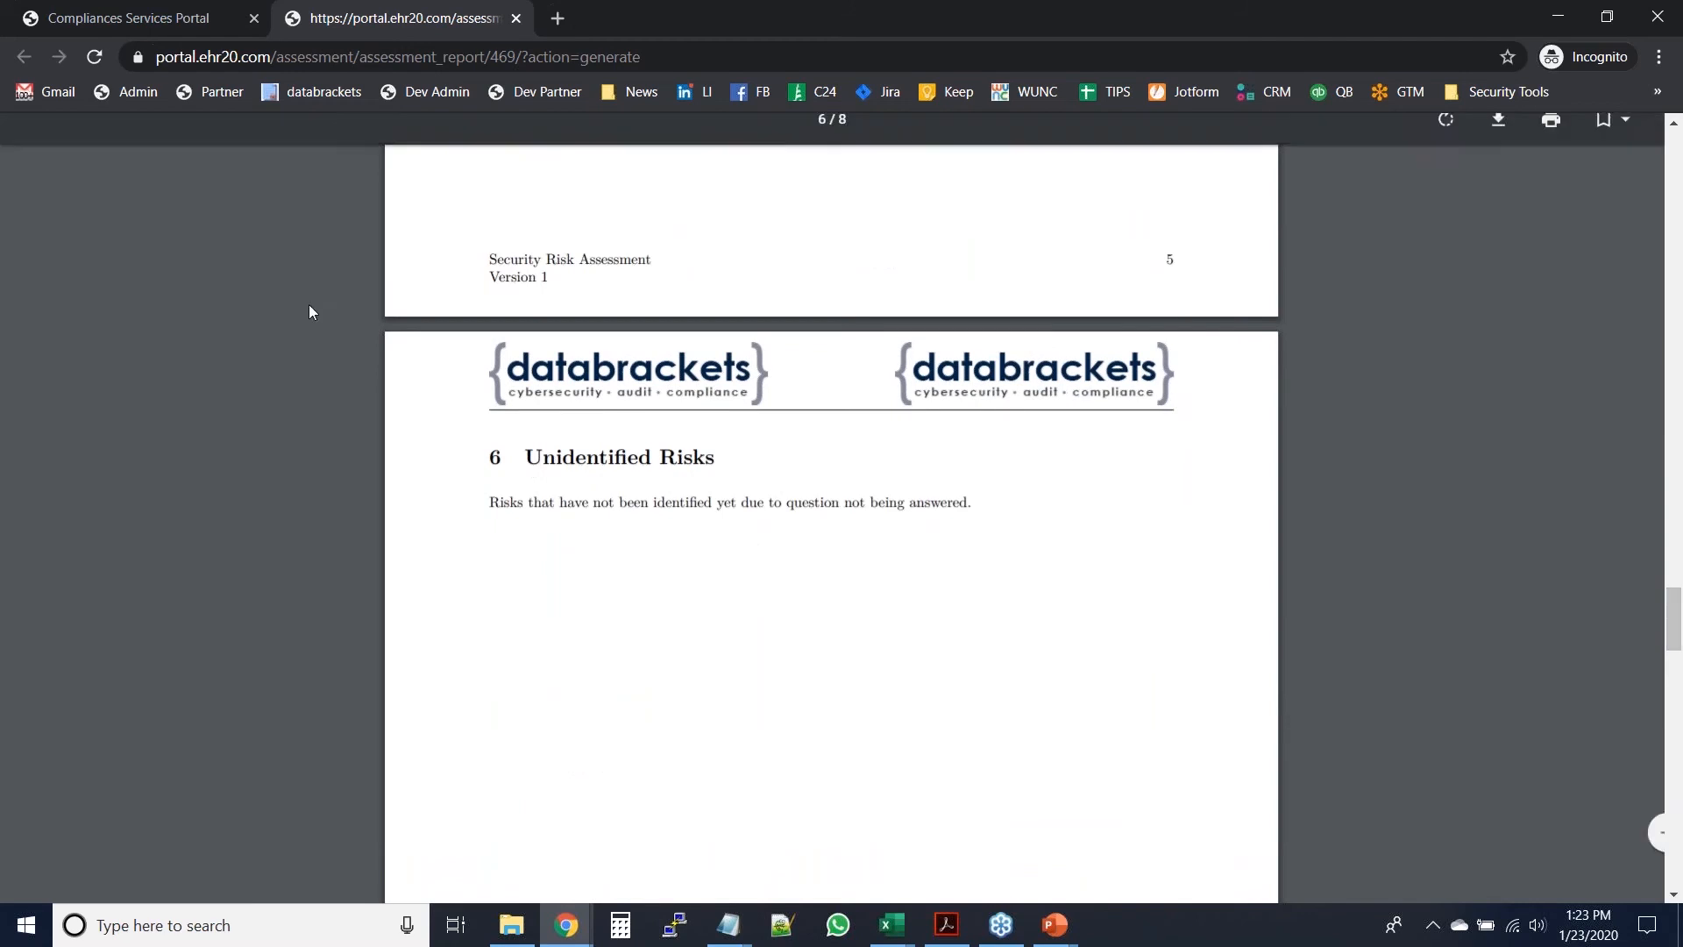
- Switch back to the assessment's Report page and return to the compliance portal's home dashboard
{"action": "left_click", "coordinate": [88, 26]}
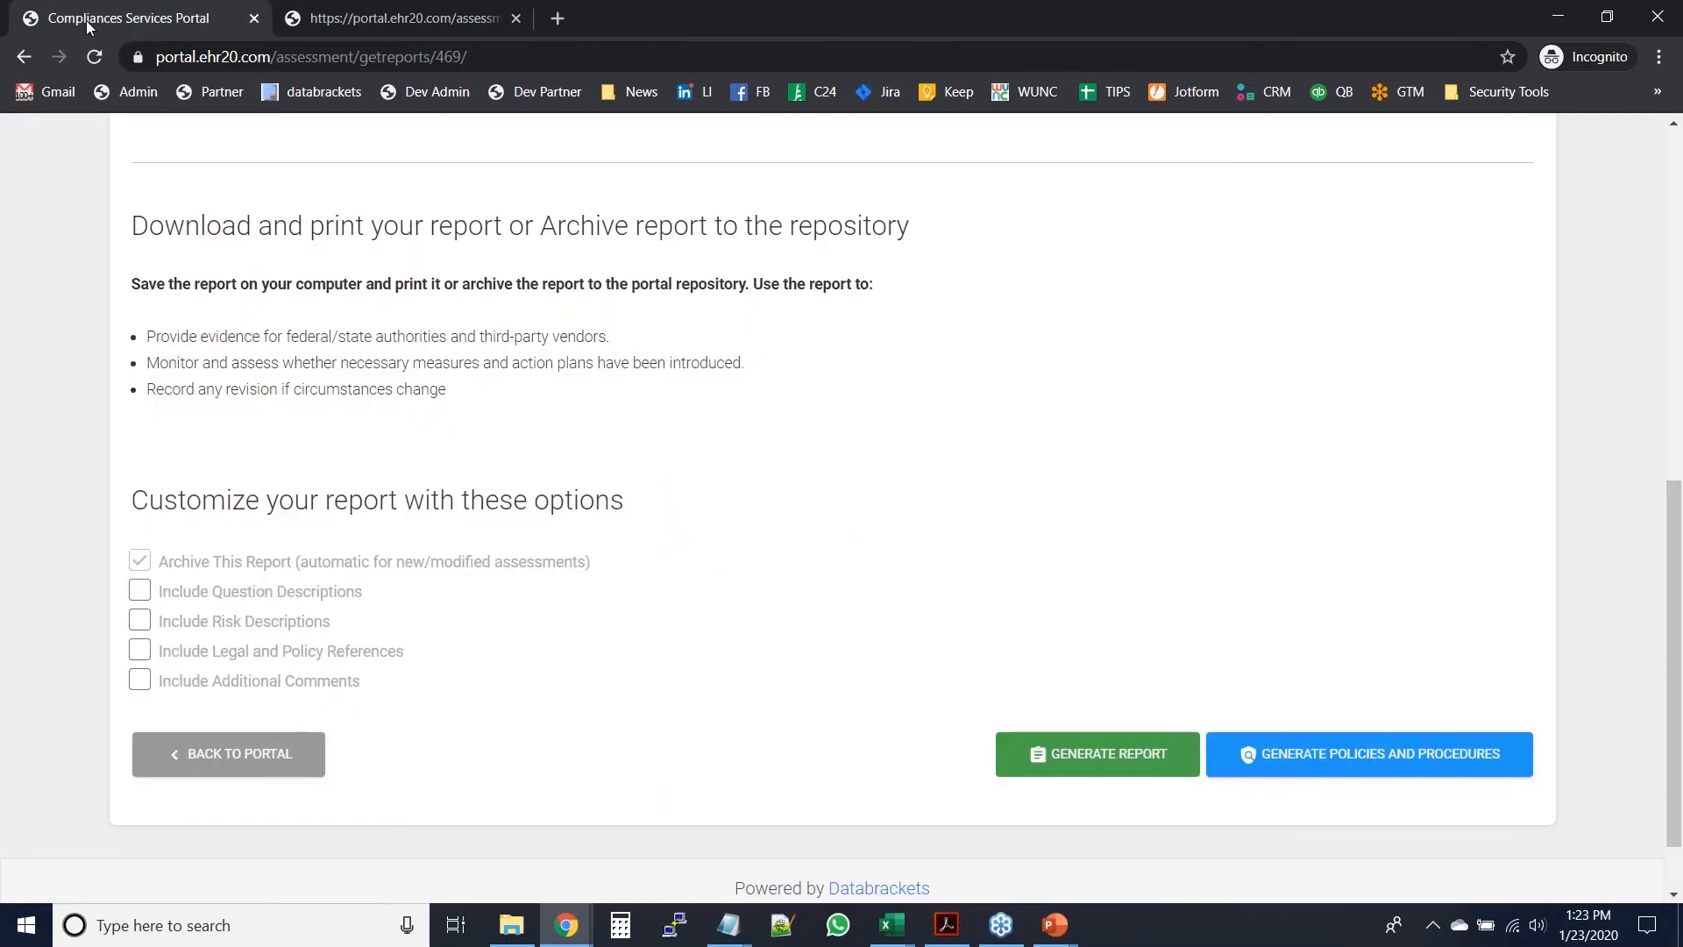
{"action": "left_click_drag", "start_coordinate": [1680, 668], "coordinate": [1682, 721]}
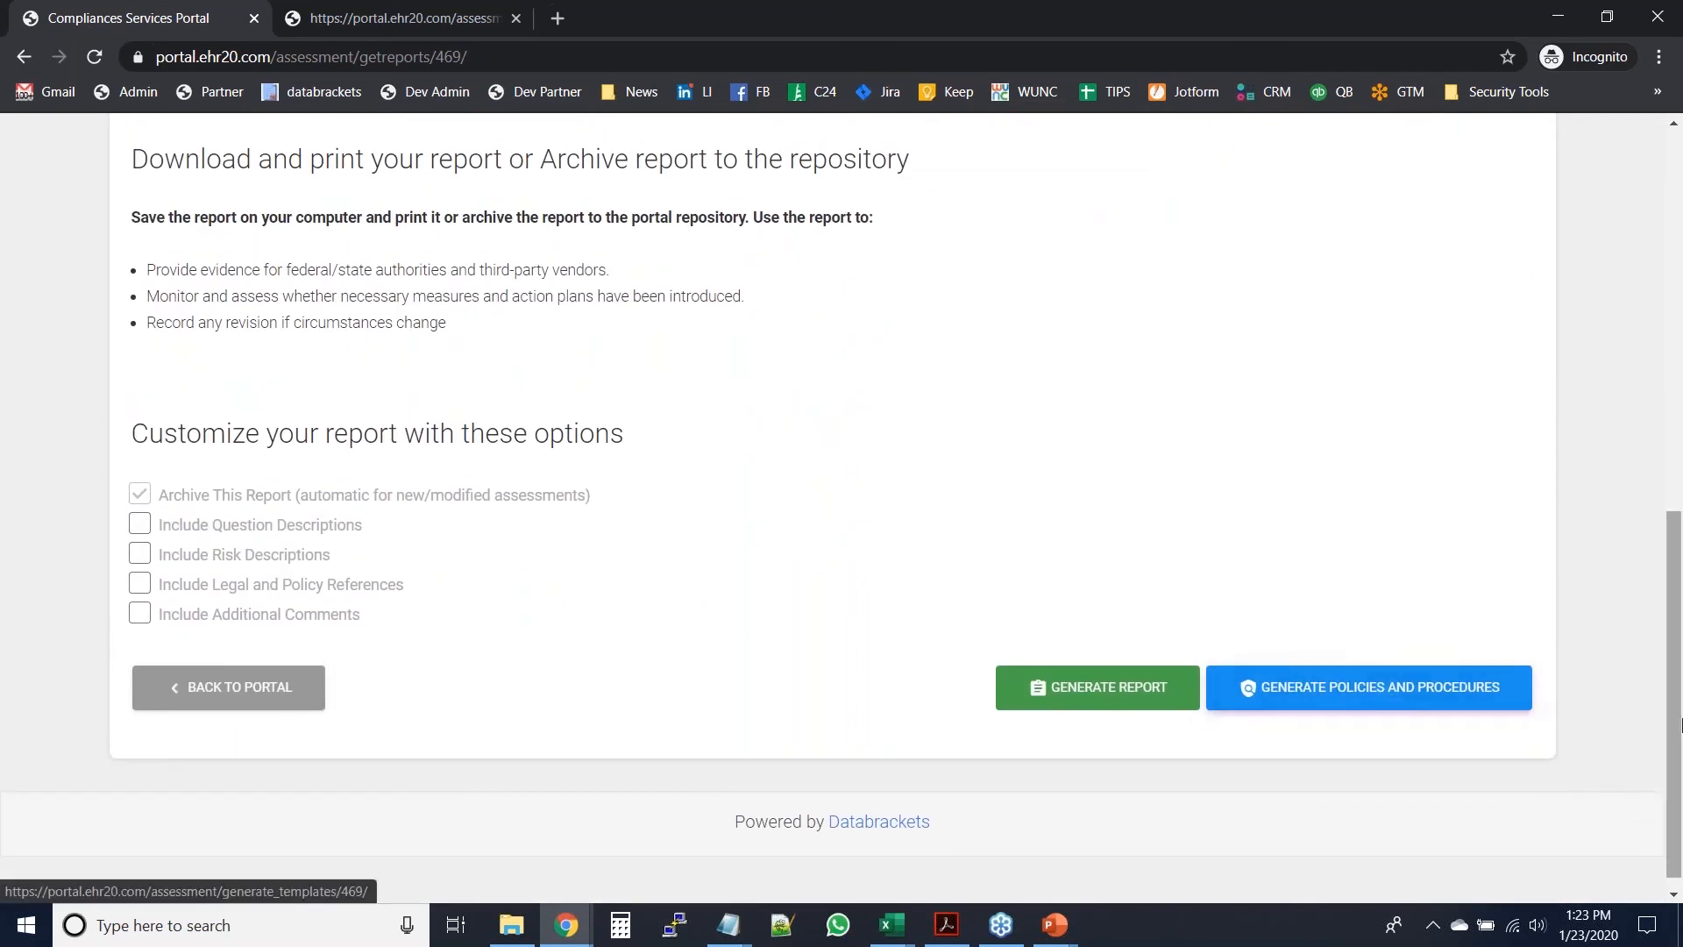
{"action": "left_click_drag", "start_coordinate": [1680, 721], "coordinate": [1681, 340]}
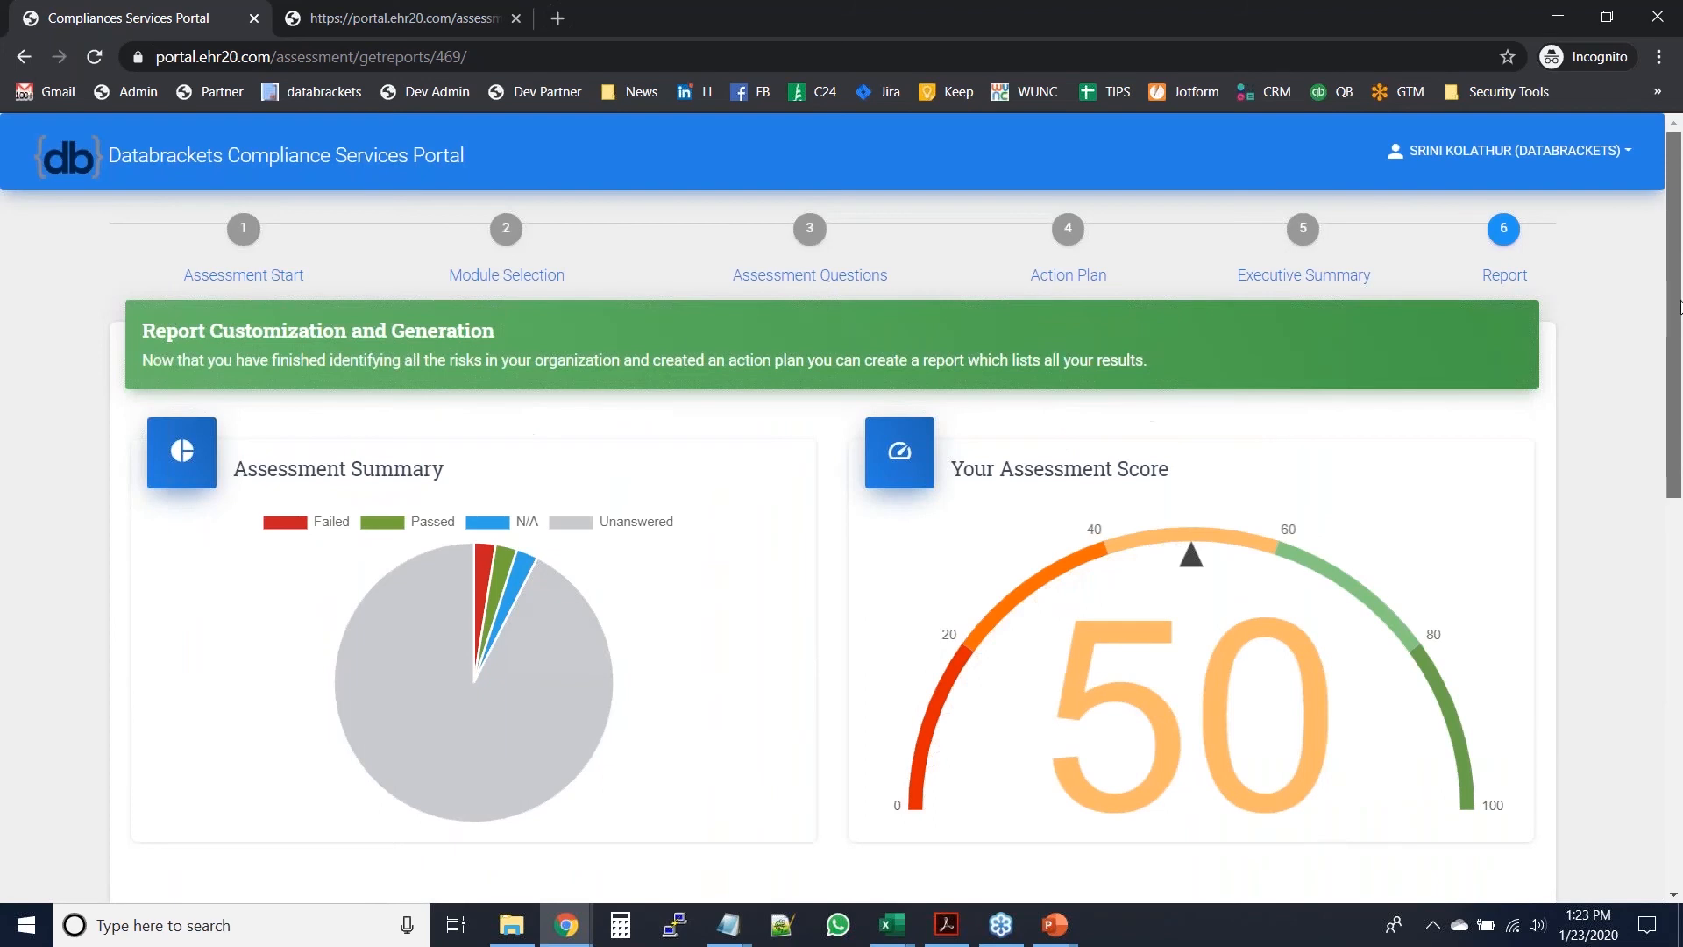
{"action": "left_click", "coordinate": [339, 163]}
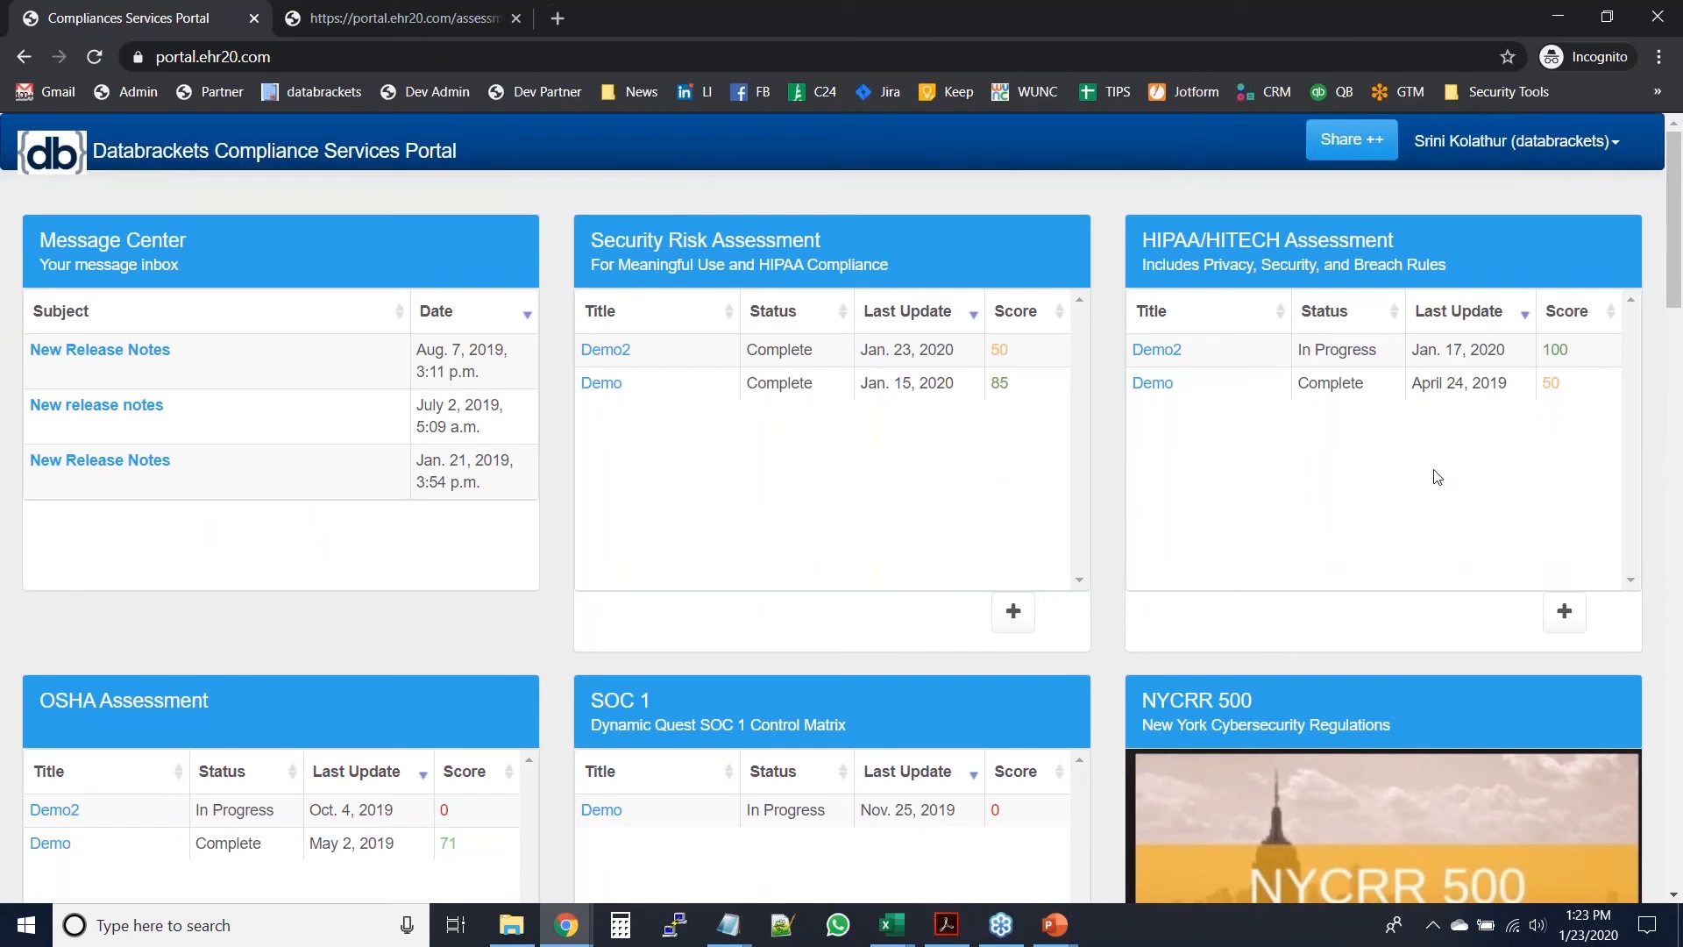
- Look over the other compliance assessments on the dashboard, including the pending Action Plan items and the archived Reports
{"action": "scroll", "coordinate": [1438, 477], "scroll_direction": "down", "scroll_amount": 3}
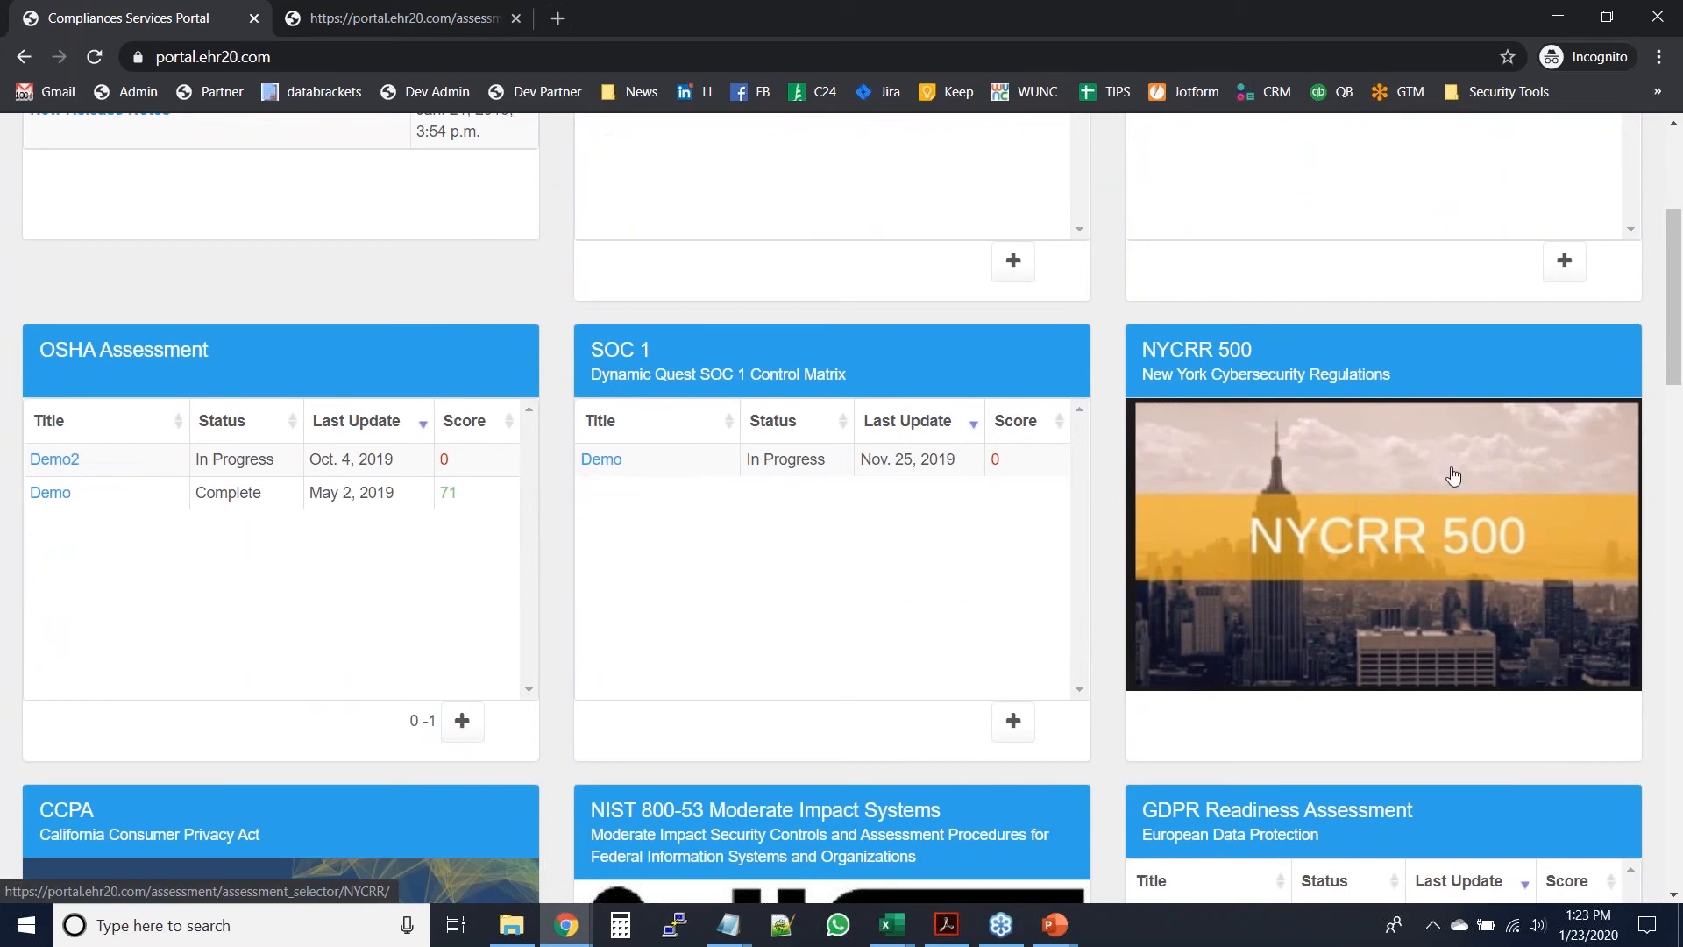
{"action": "scroll", "coordinate": [1102, 319], "scroll_direction": "down", "scroll_amount": 3}
{"action": "scroll", "coordinate": [1102, 318], "scroll_direction": "down", "scroll_amount": 2}
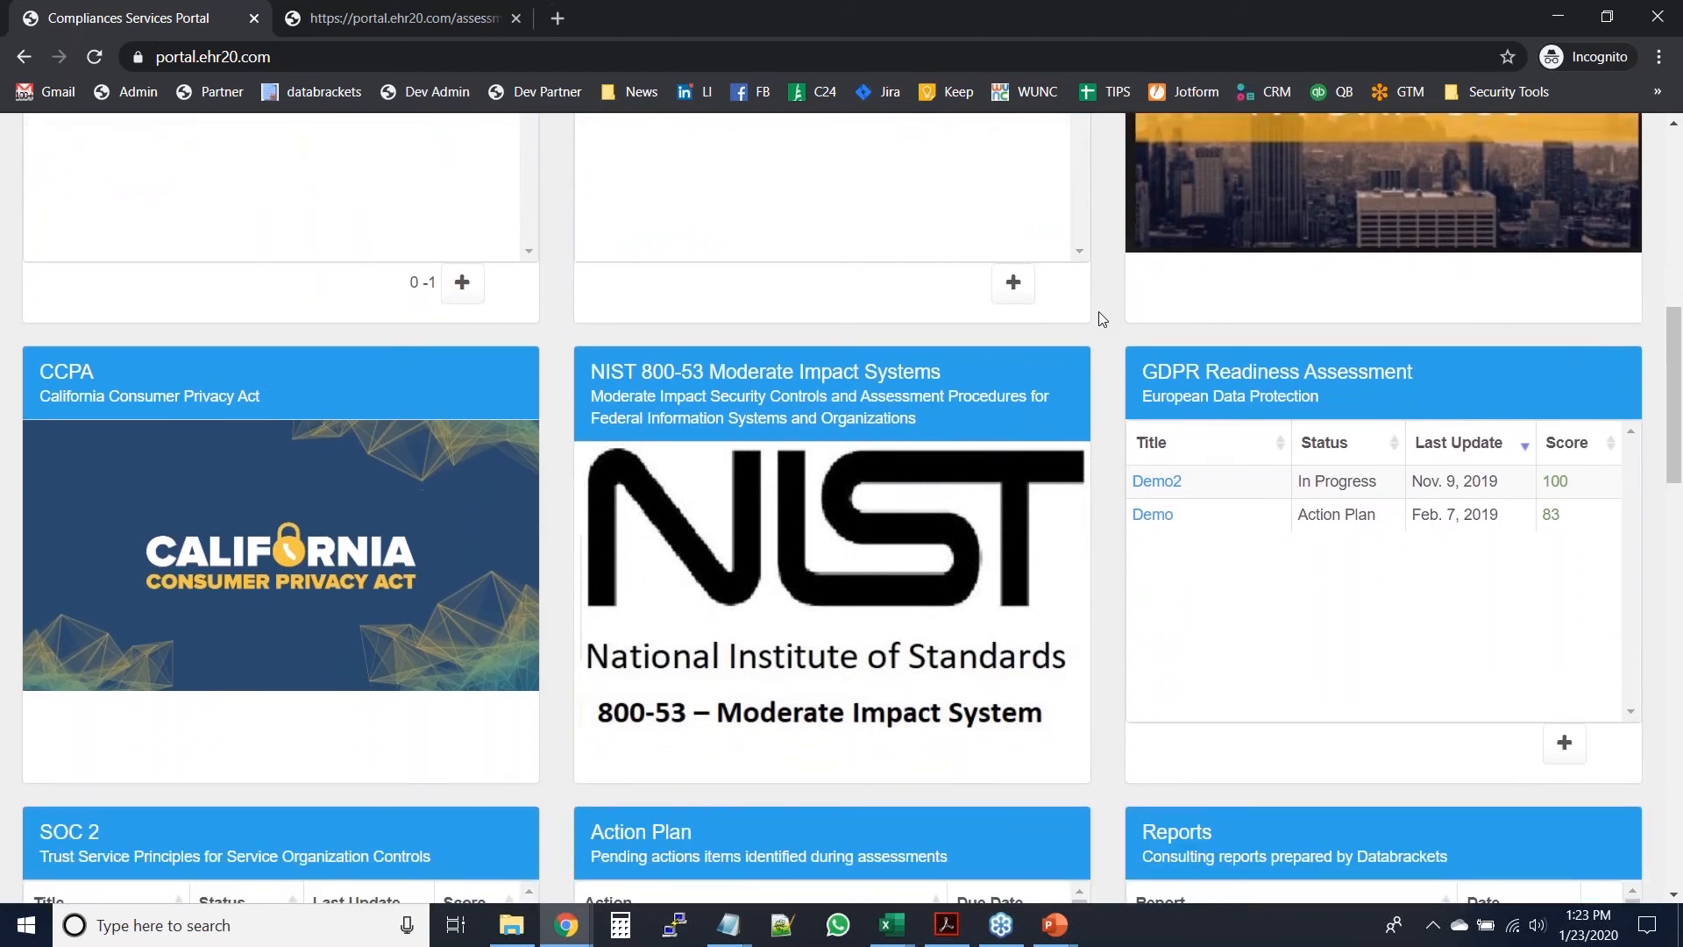
{"action": "scroll", "coordinate": [1100, 313], "scroll_direction": "down", "scroll_amount": 3}
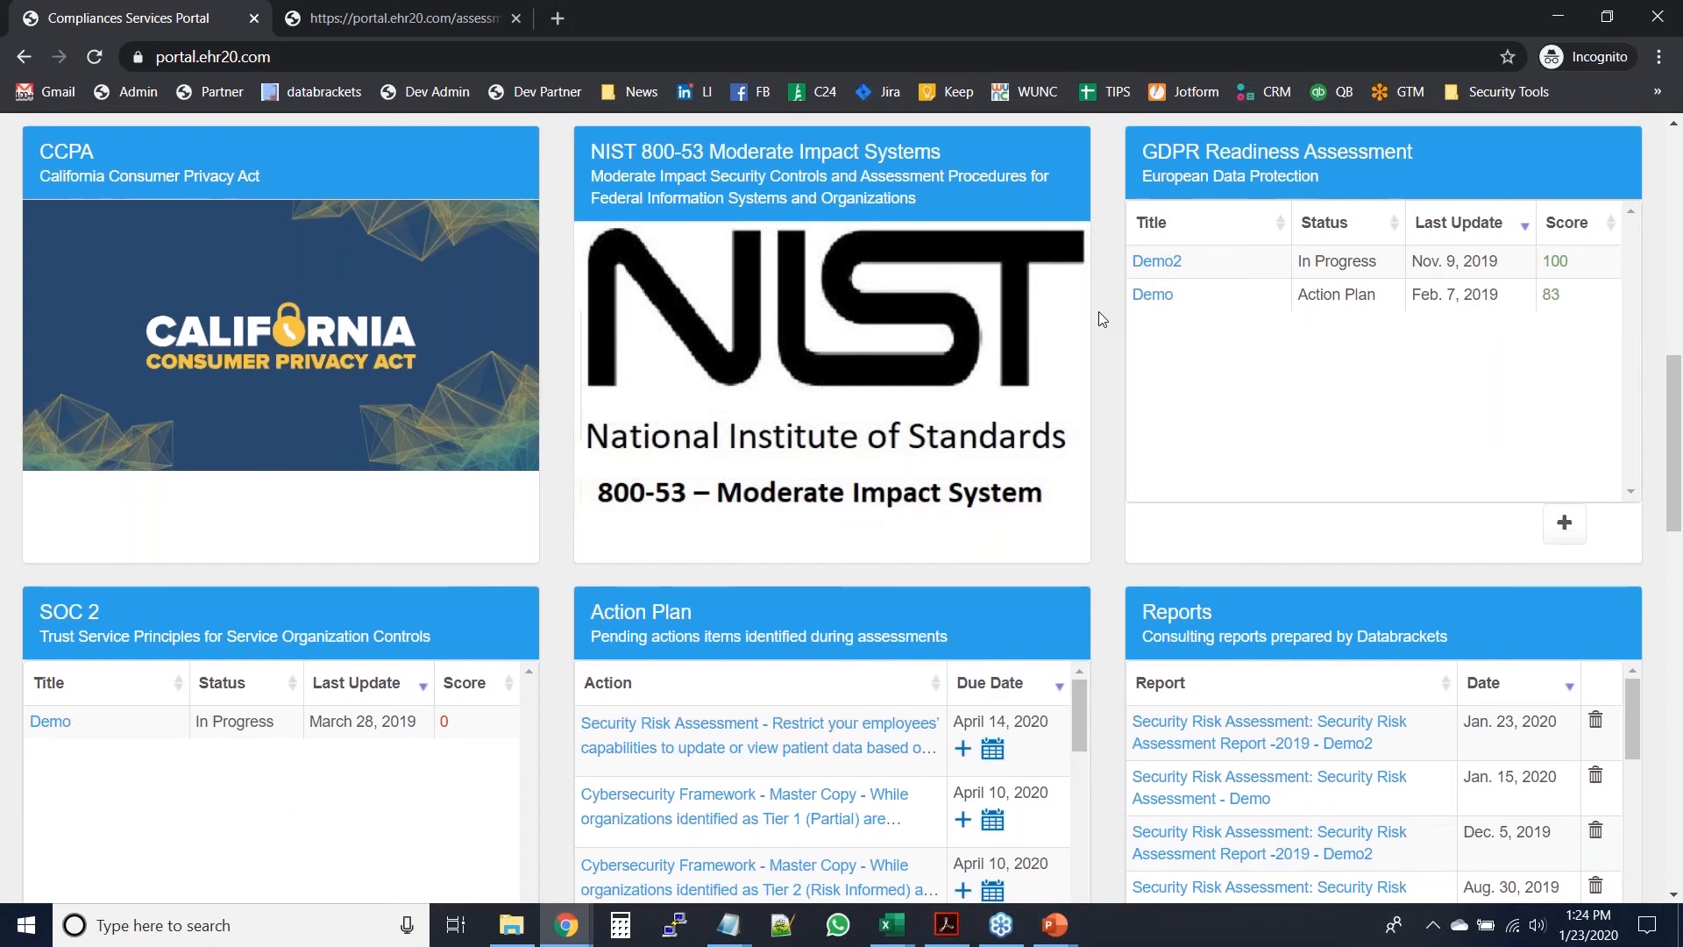
{"action": "scroll", "coordinate": [1102, 318], "scroll_direction": "down", "scroll_amount": 1}
{"action": "scroll", "coordinate": [1102, 319], "scroll_direction": "down", "scroll_amount": 1}
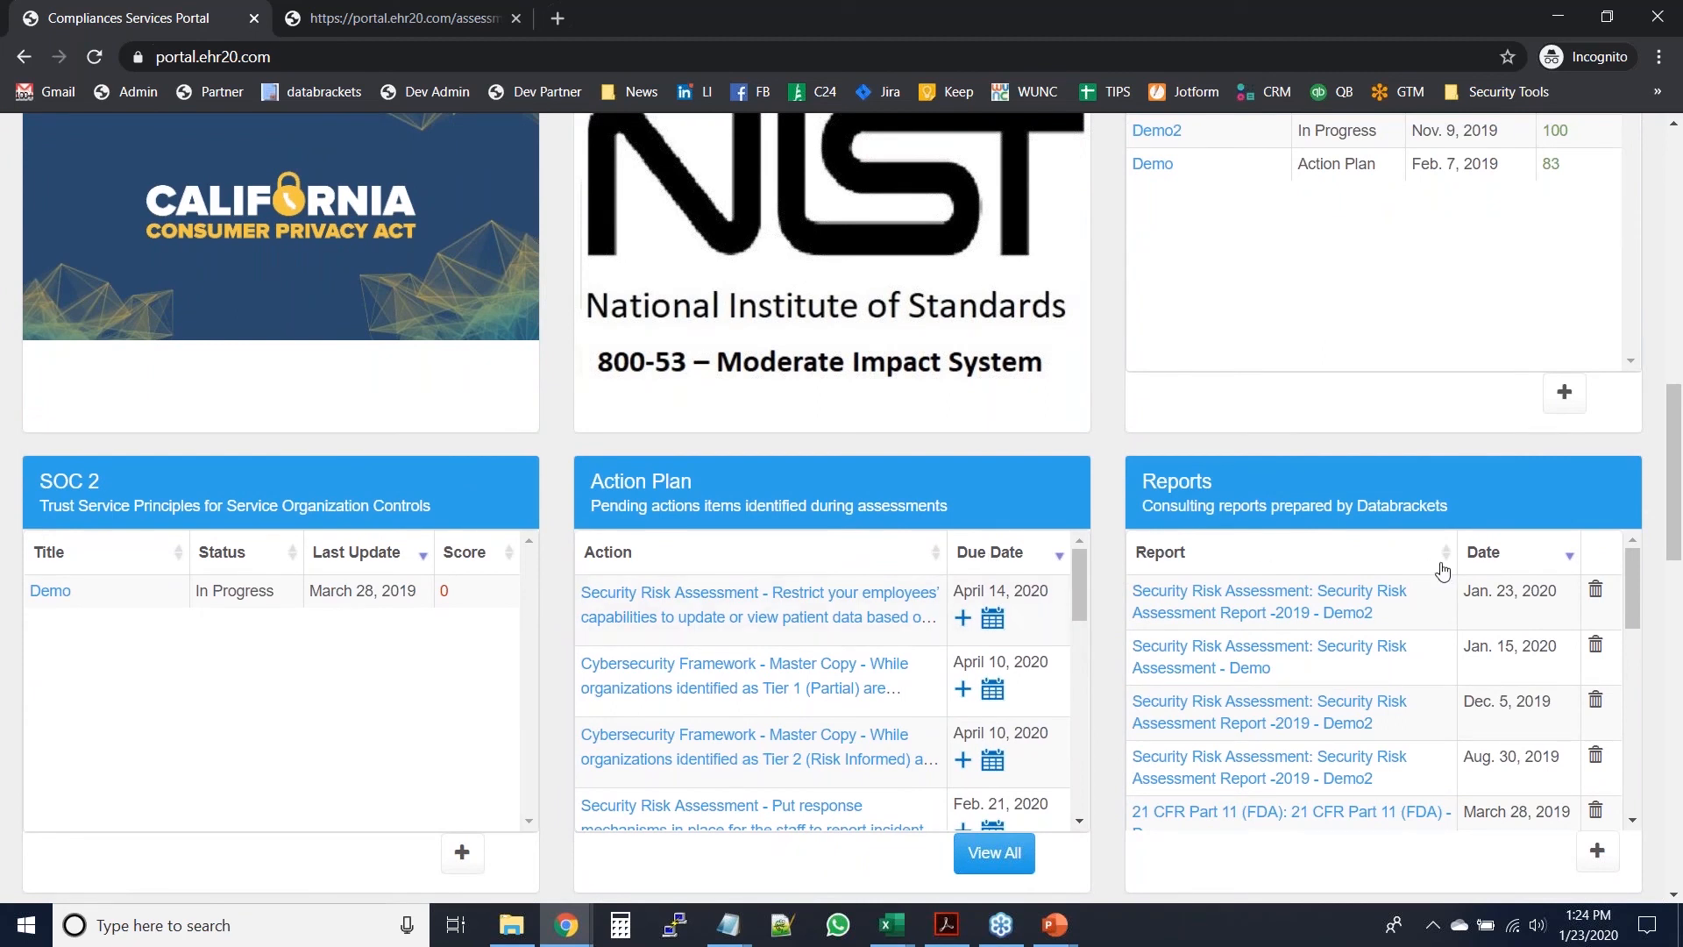
- Review the archived Reports and remaining dashboard modules, including scan reports, document templates, HIPAA and OSHA training, background checks, breach assessment and incident reporting
{"action": "scroll", "coordinate": [1631, 600], "scroll_direction": "down", "scroll_amount": 2}
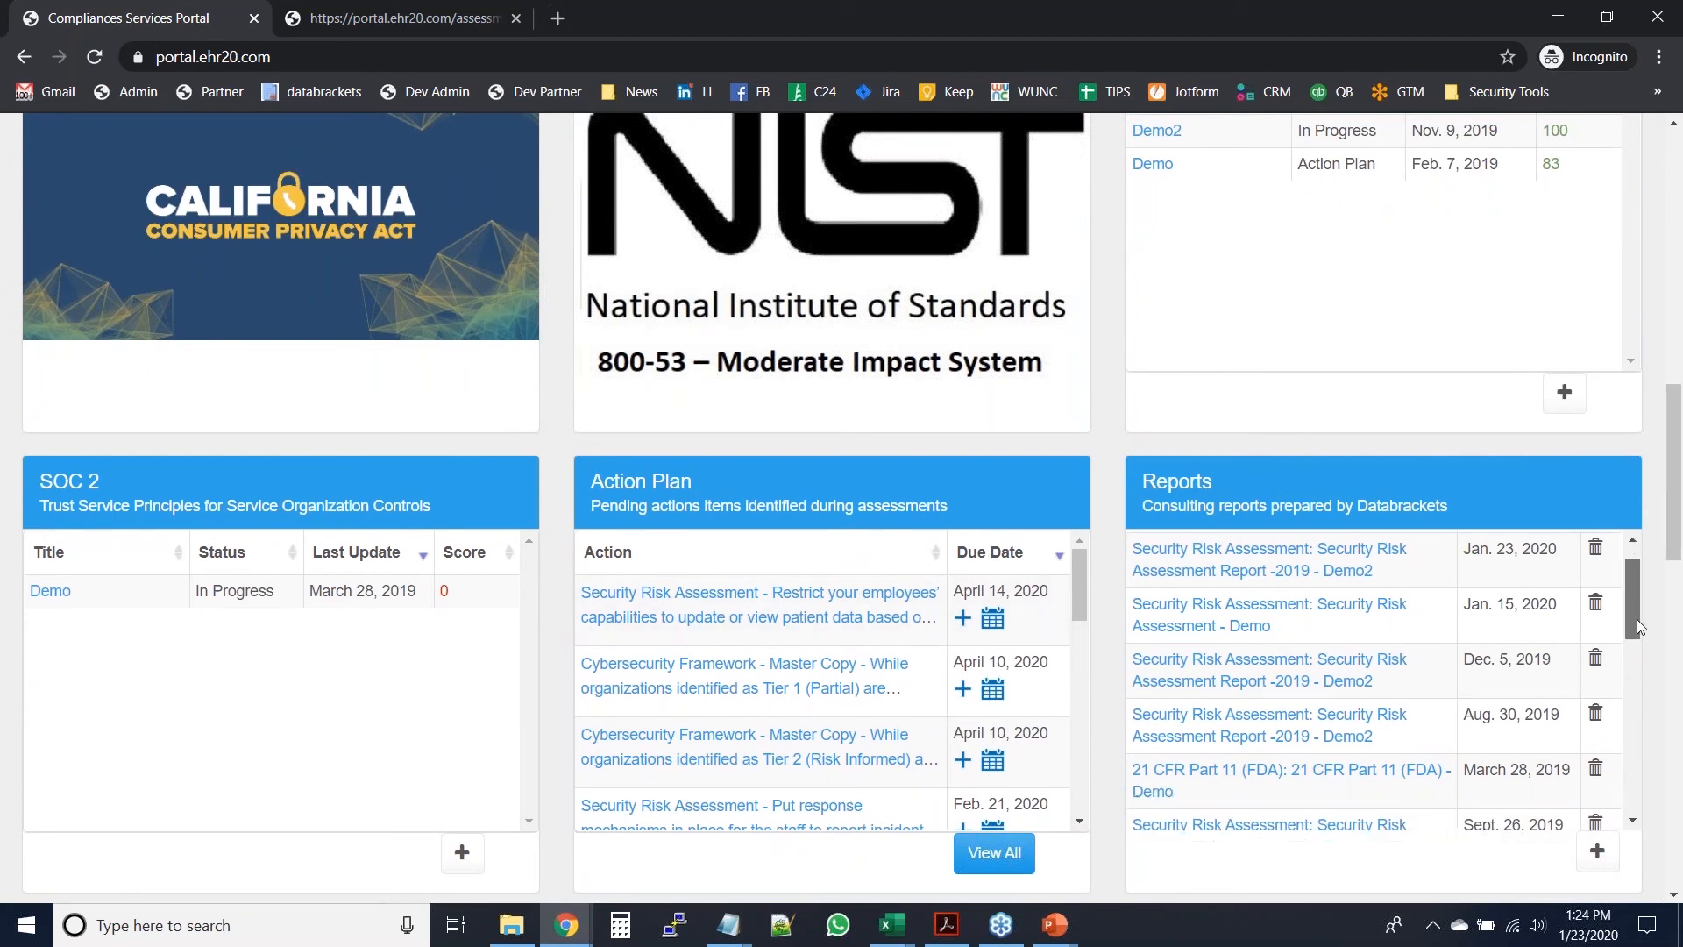
{"action": "left_click_drag", "start_coordinate": [1676, 524], "coordinate": [1674, 644]}
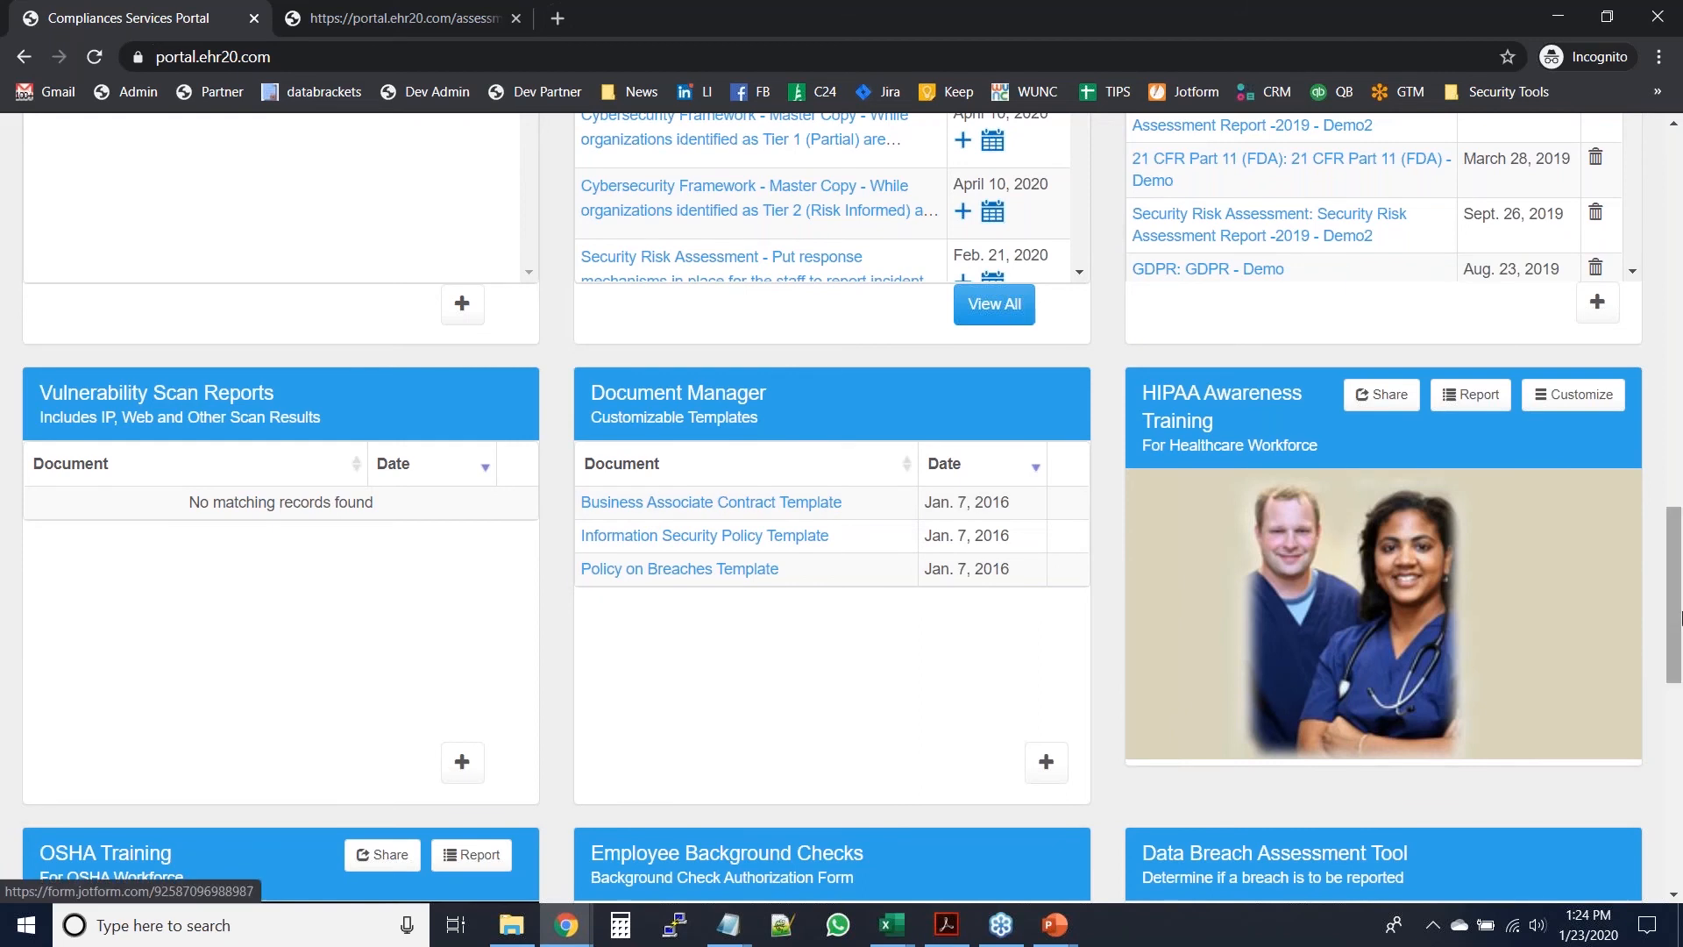
{"action": "left_click_drag", "start_coordinate": [1677, 636], "coordinate": [1680, 764]}
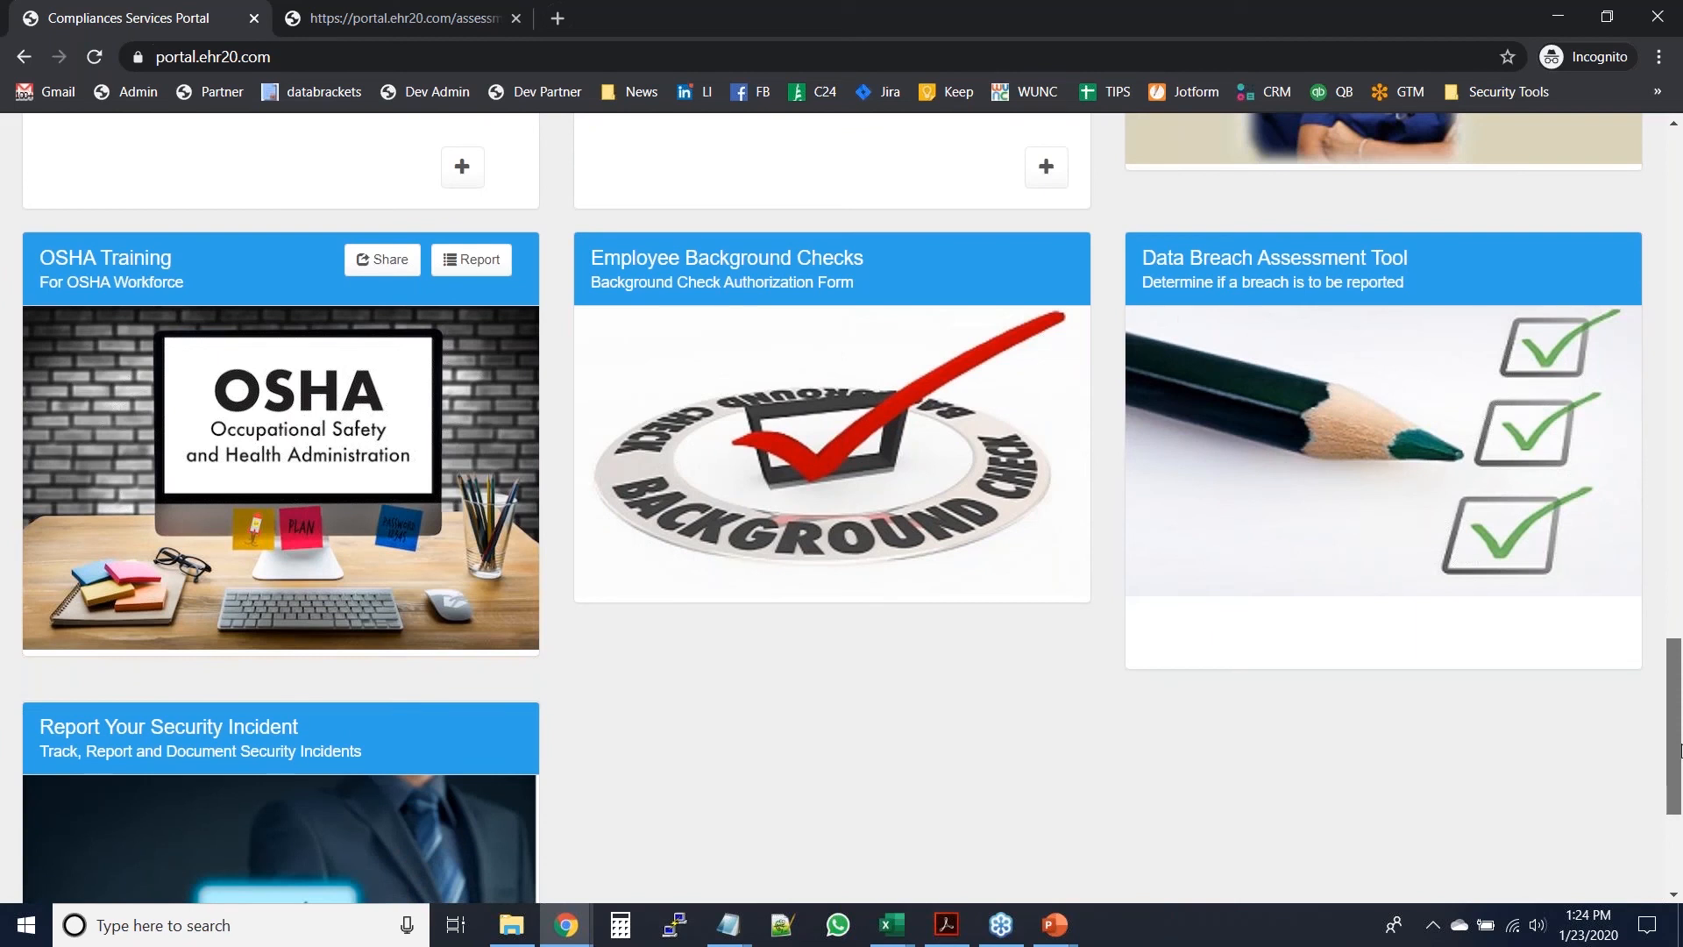
{"action": "left_click_drag", "start_coordinate": [1682, 751], "coordinate": [1681, 751]}
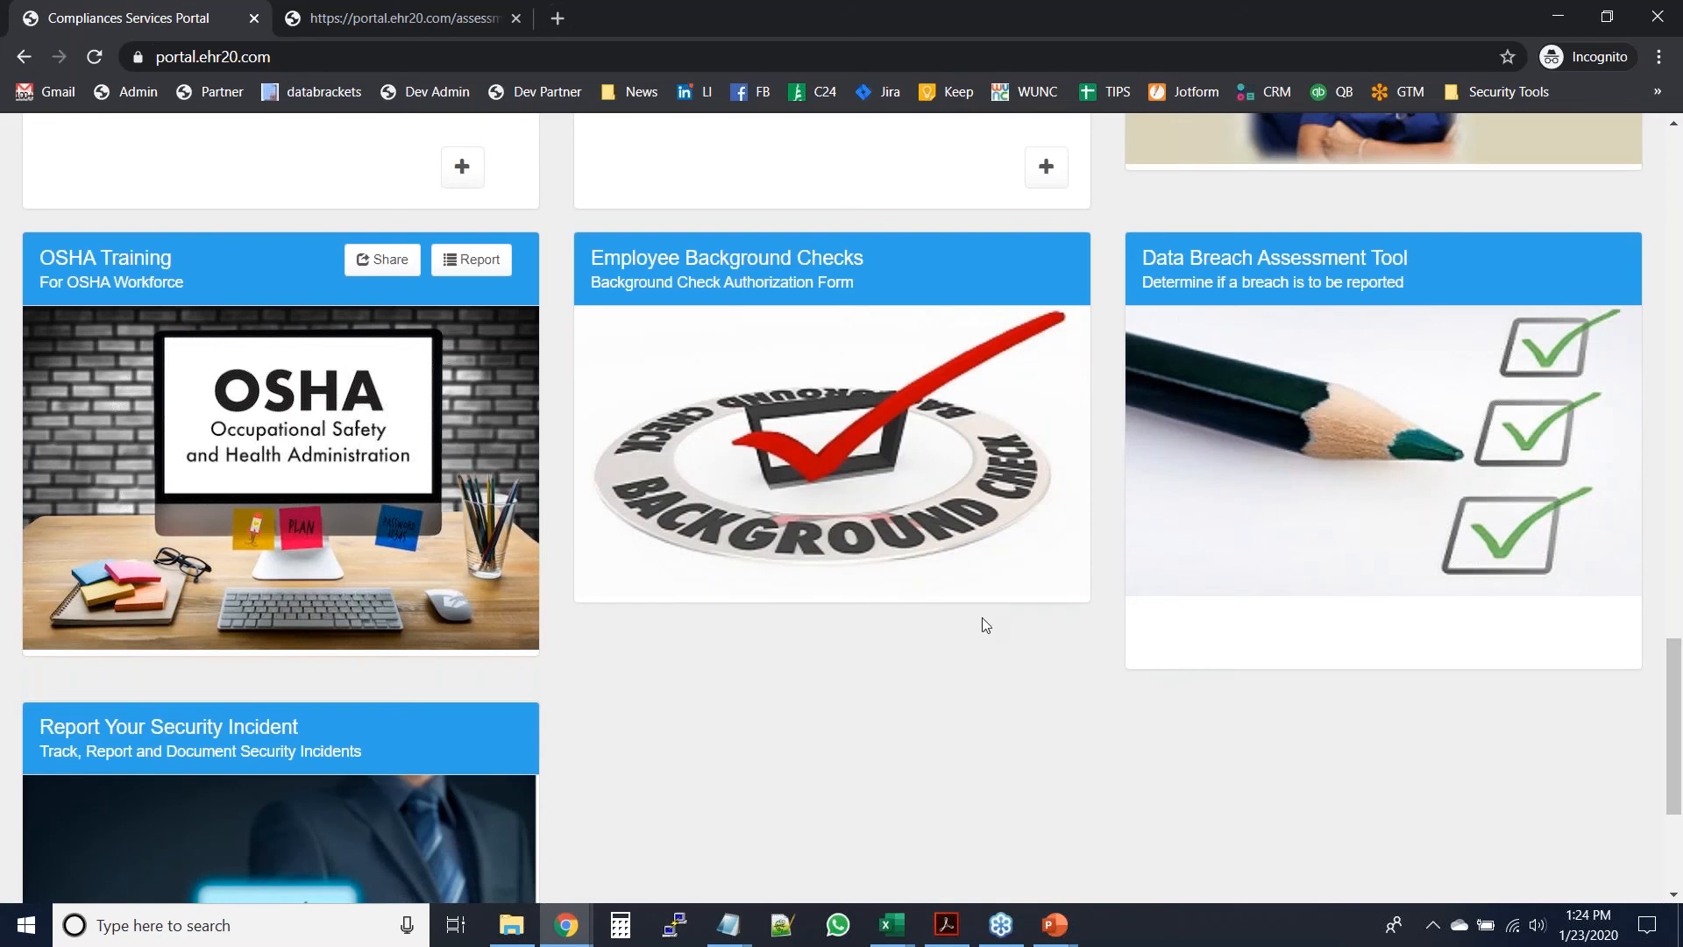
{"action": "left_click_drag", "start_coordinate": [1679, 787], "coordinate": [1679, 833]}
{"action": "left_click_drag", "start_coordinate": [1677, 846], "coordinate": [1679, 279]}
{"action": "left_click_drag", "start_coordinate": [1680, 217], "coordinate": [1679, 187]}
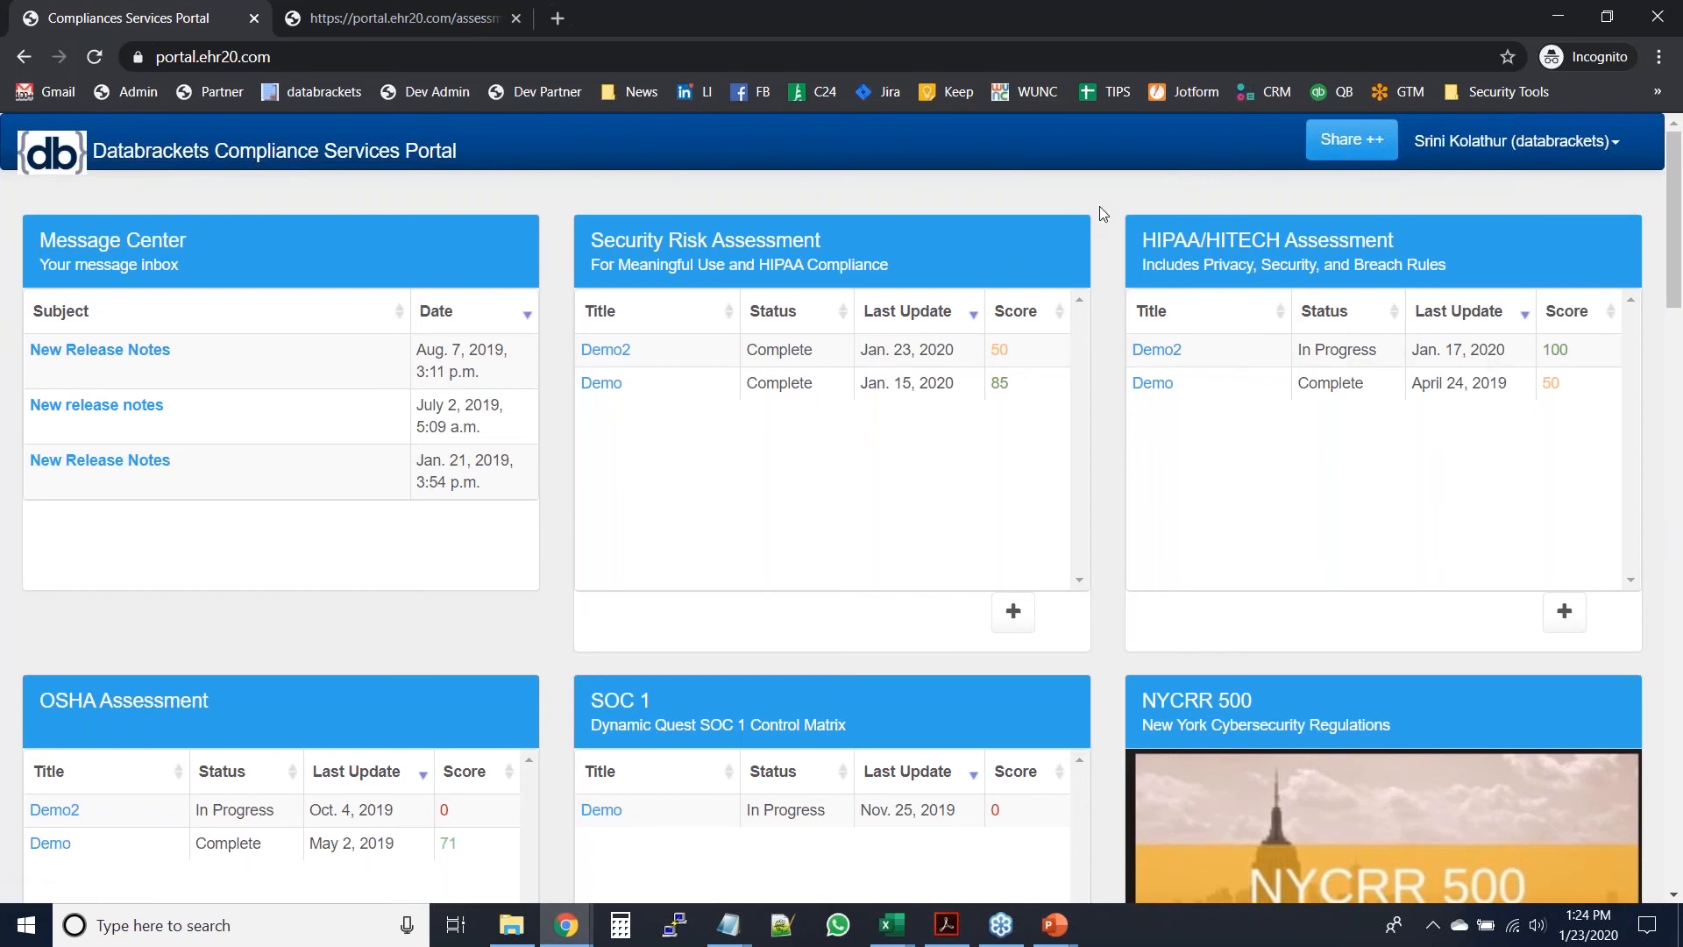
- Skim the full compliance dashboard once more, return to its beginning, and switch to the PowerPoint slide show
{"action": "scroll", "coordinate": [1100, 207], "scroll_direction": "down", "scroll_amount": 19}
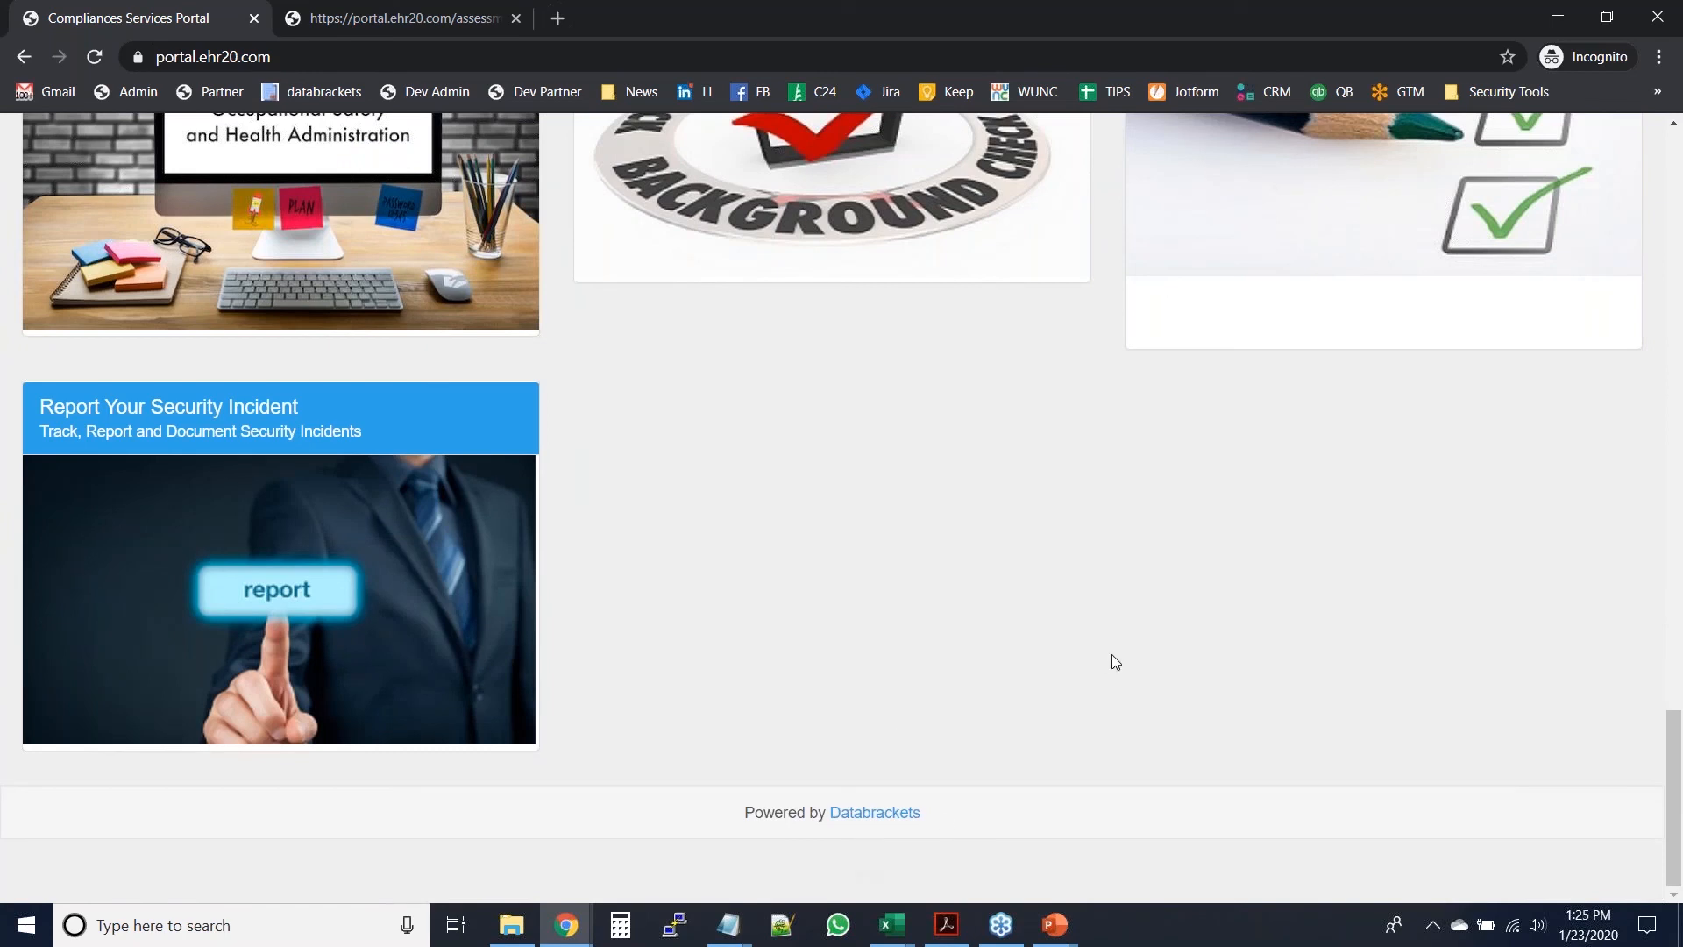
{"action": "scroll", "coordinate": [1112, 655], "scroll_direction": "up", "scroll_amount": 19}
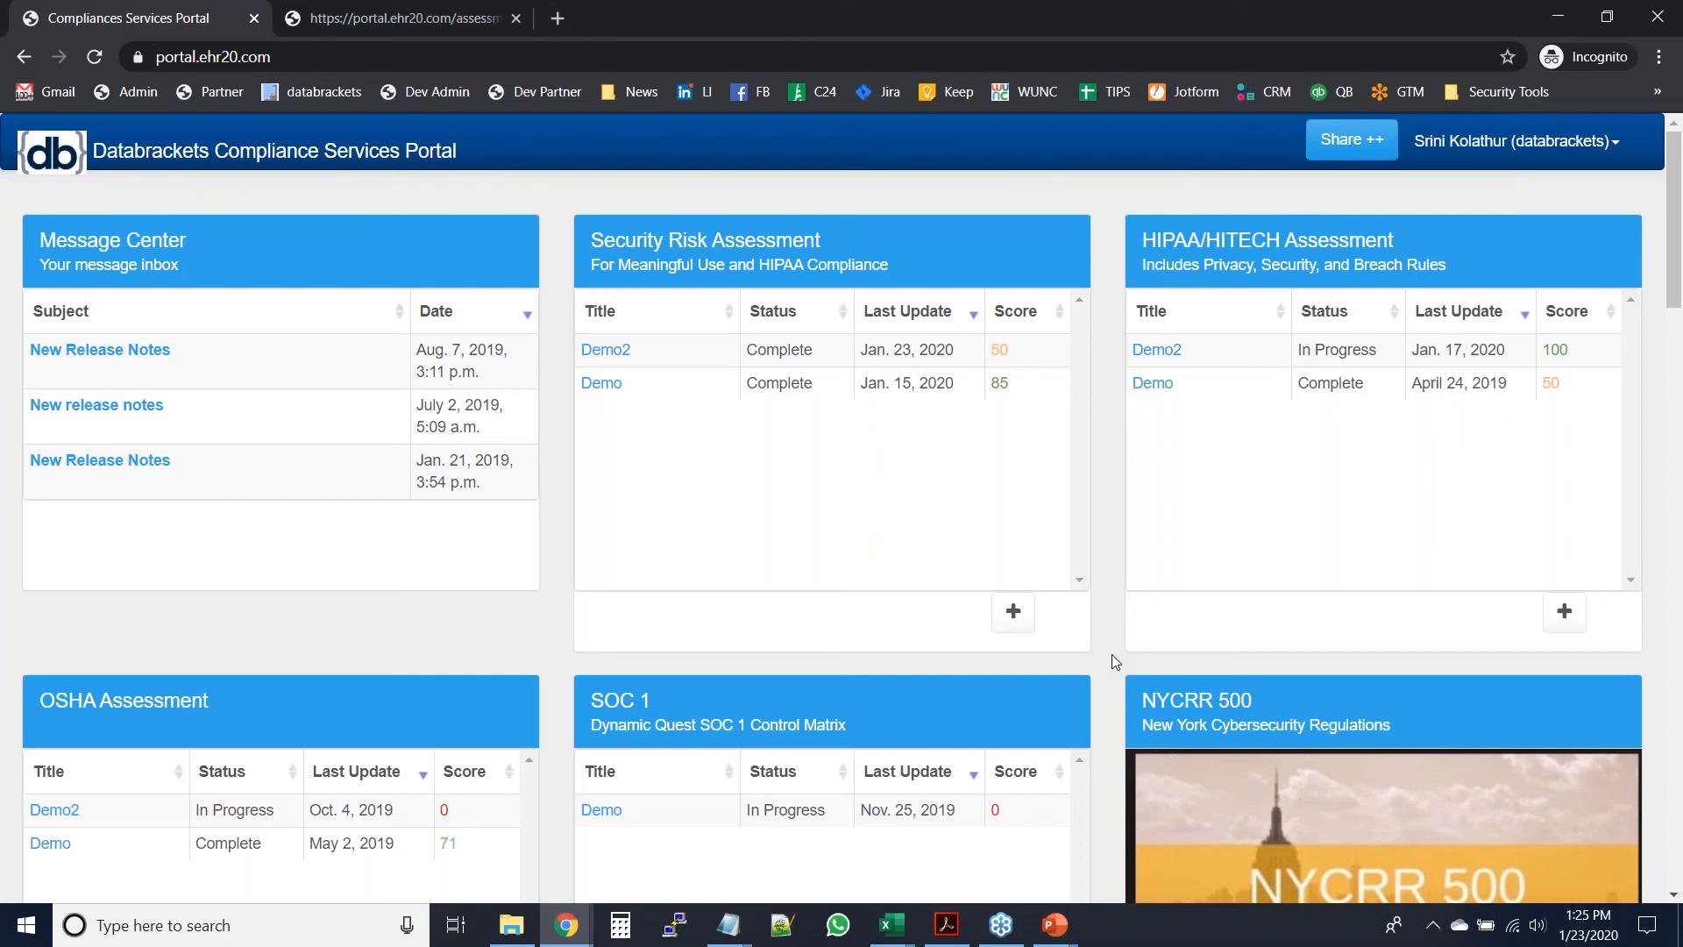
{"action": "key", "text": "alt+Tab"}
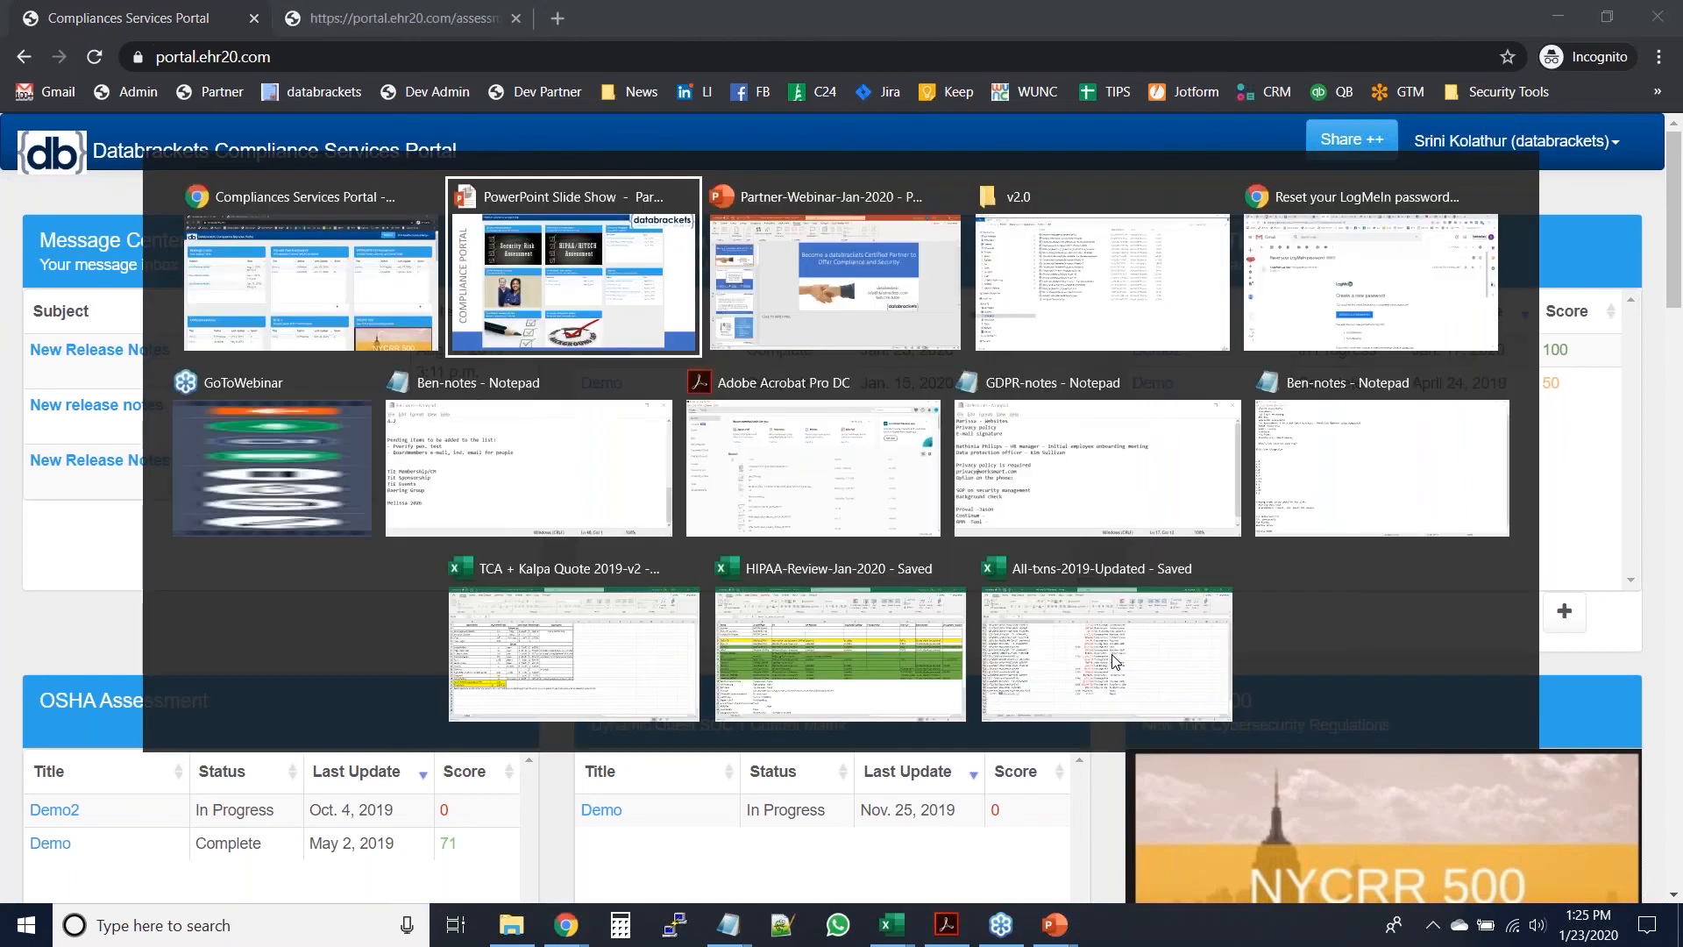